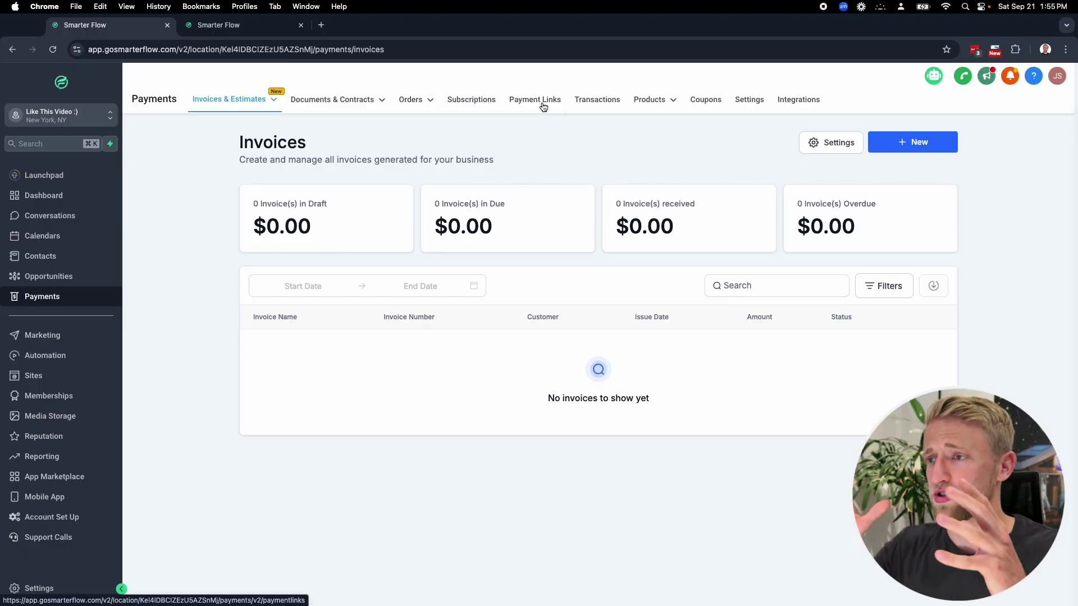
Step: Go through Payment Links to the Products list, which shows the single $1.00 product '1'
mouse_move(233, 101)
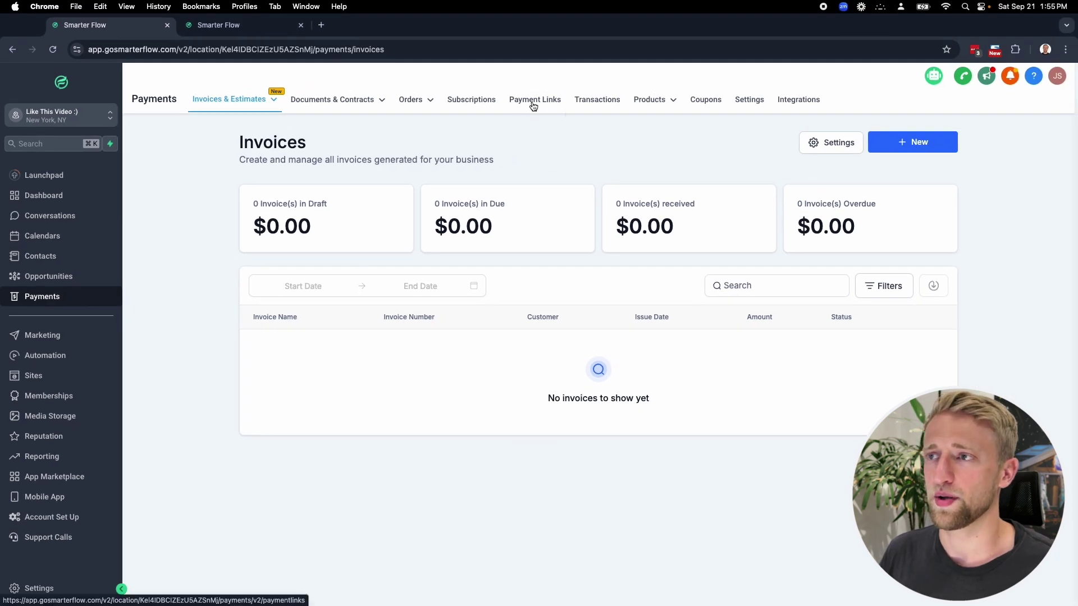
left_click(533, 105)
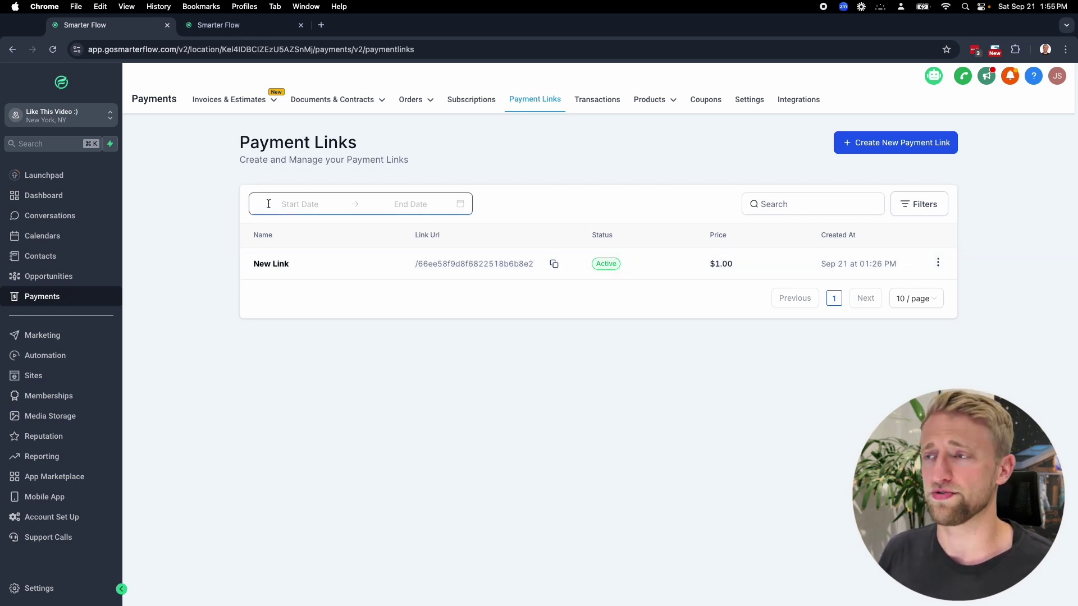
mouse_move(645, 105)
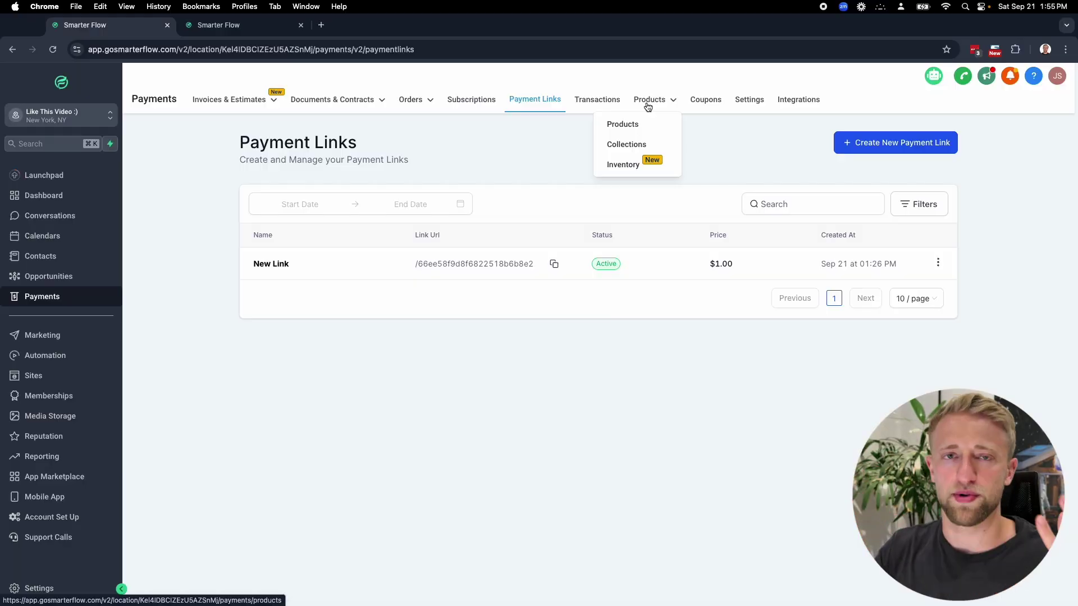
left_click(648, 106)
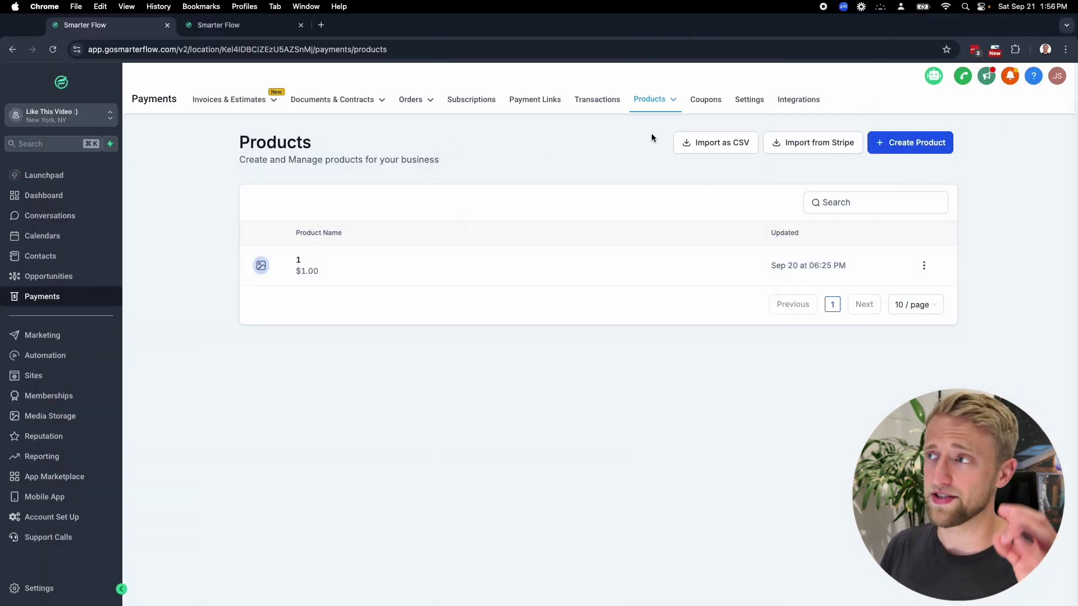
Step: Show the payment Integrations page with Stripe, PayPal, Authorize.net, NMI, Manual Payment Methods and Square
left_click(810, 105)
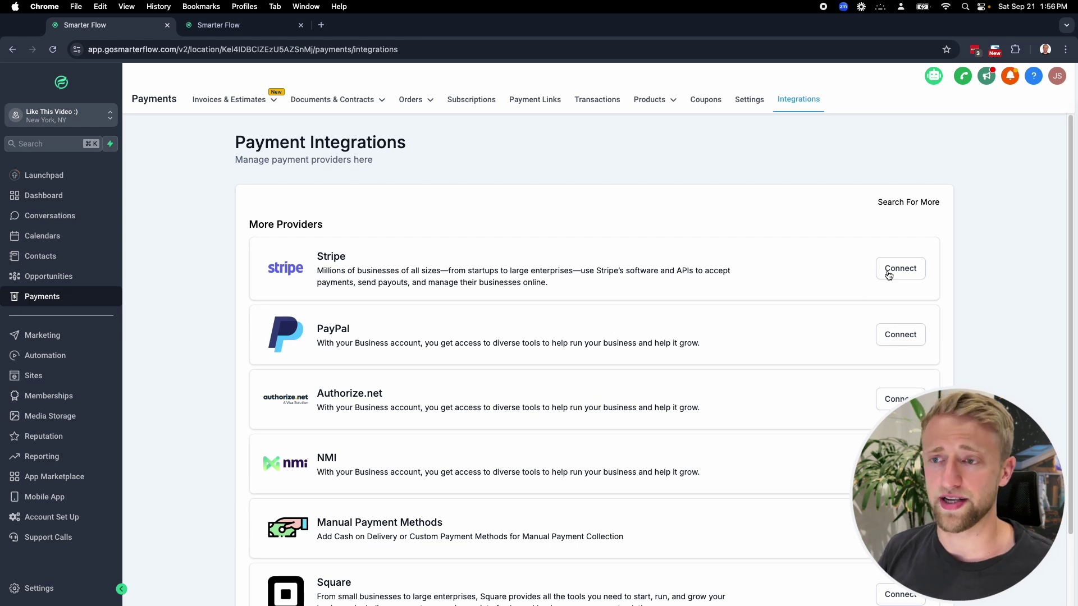
Step: Expand to the full All Integrations list, which adds Linked2Checkout and ZAP, and scroll back up
scroll(668, 325, "down", 3)
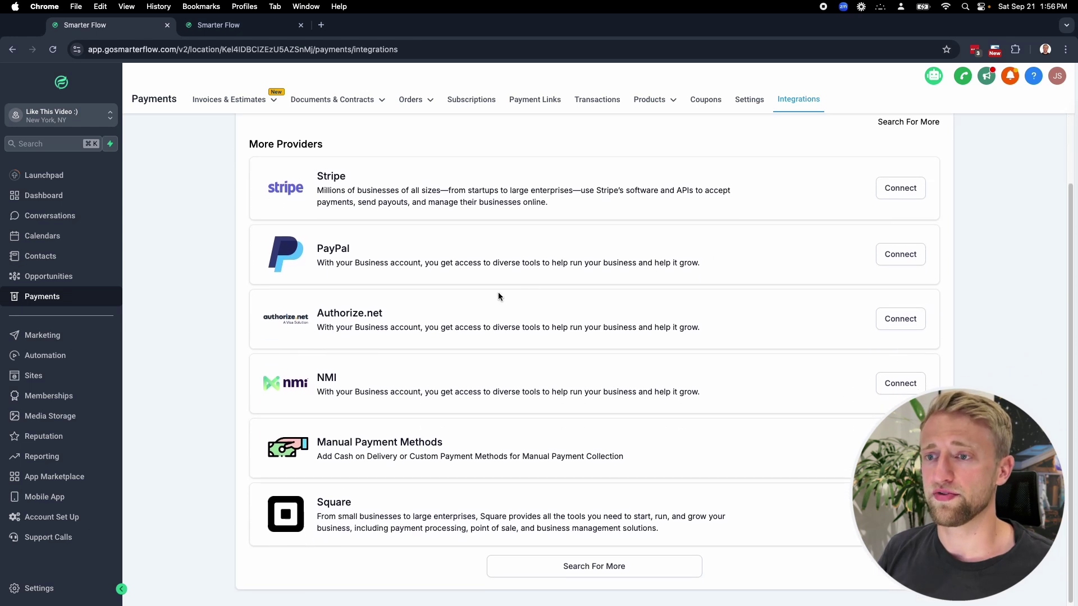
left_click(554, 568)
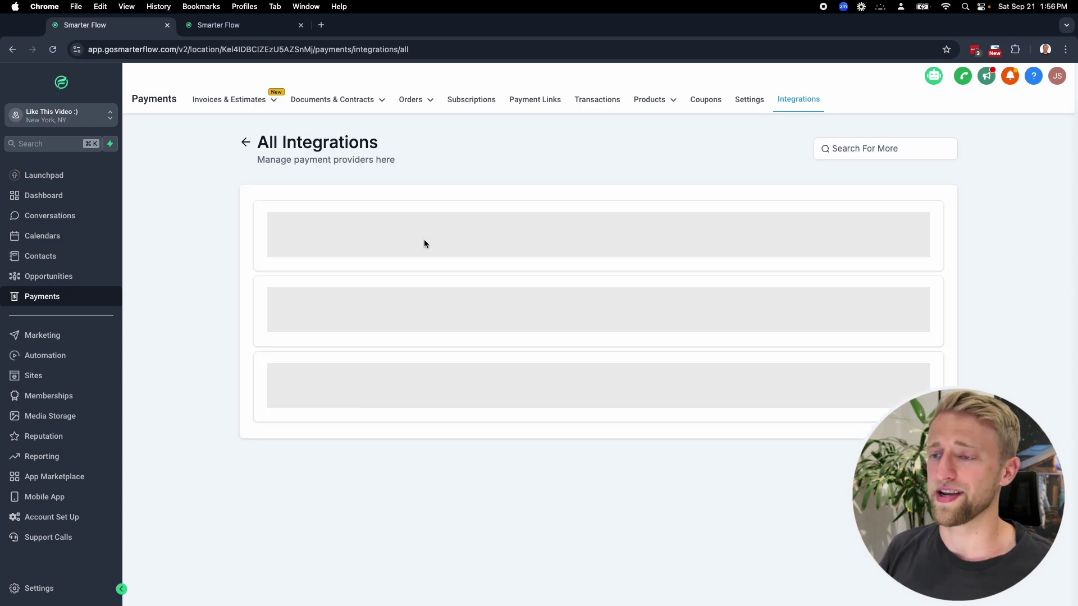
scroll(441, 260, "down", 1)
scroll(503, 293, "down", 15)
scroll(519, 336, "up", 15)
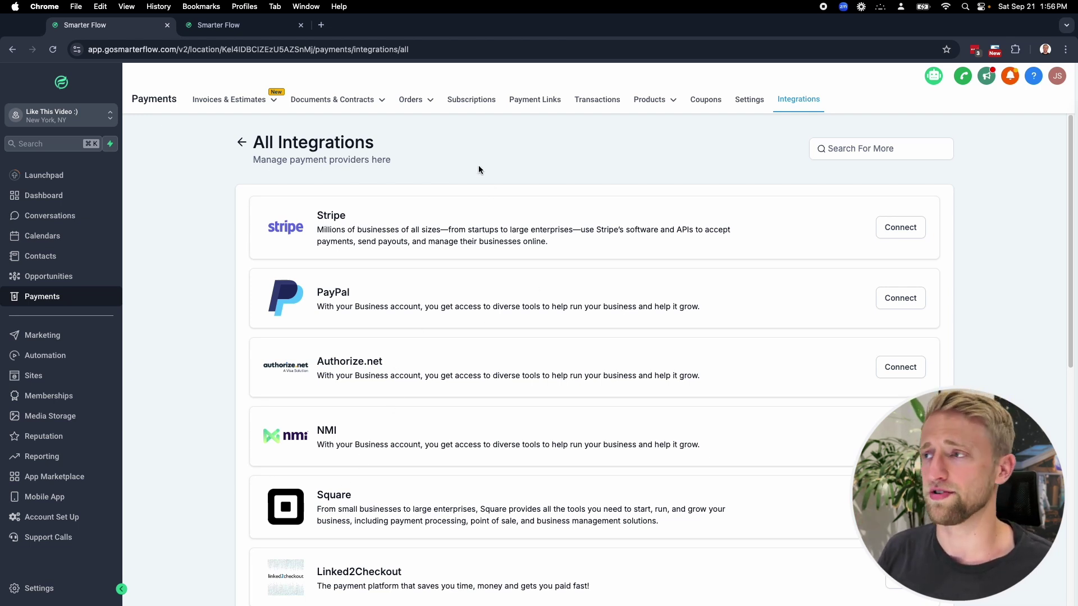
Step: Go back to the Products list and begin a new product with Create Product
left_click(646, 106)
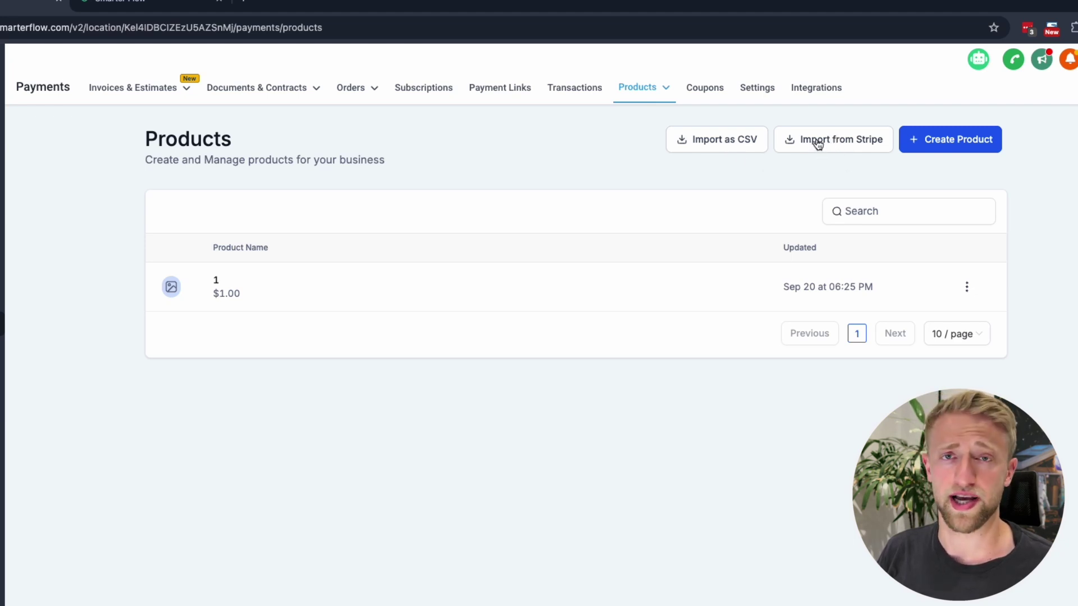
left_click(929, 142)
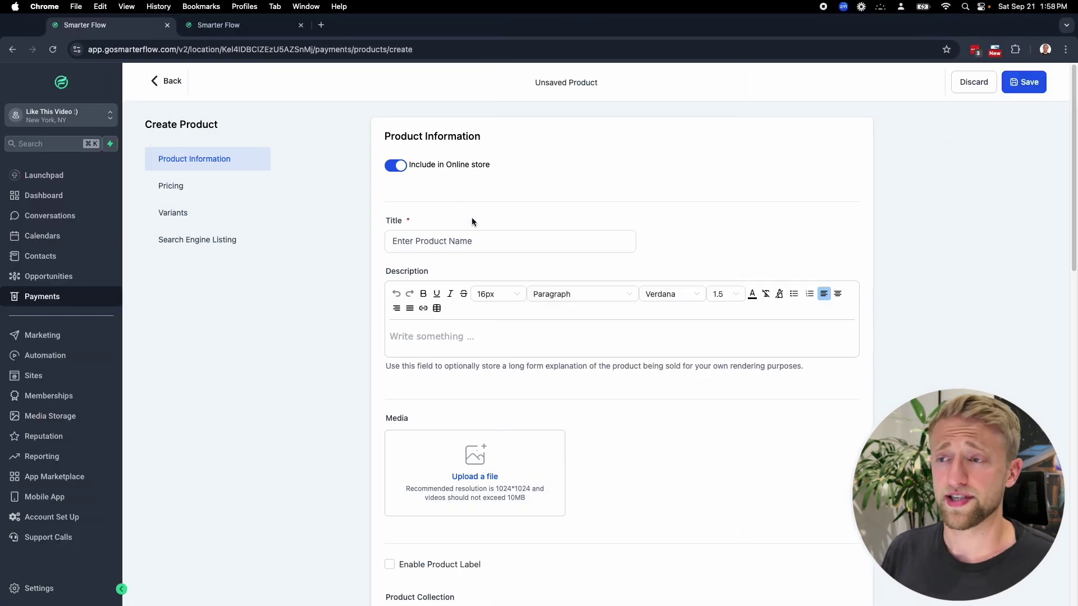
Step: Enter the product title and correct it to read '5 hours consulting services'
left_click(461, 239)
type("1 hour consulting")
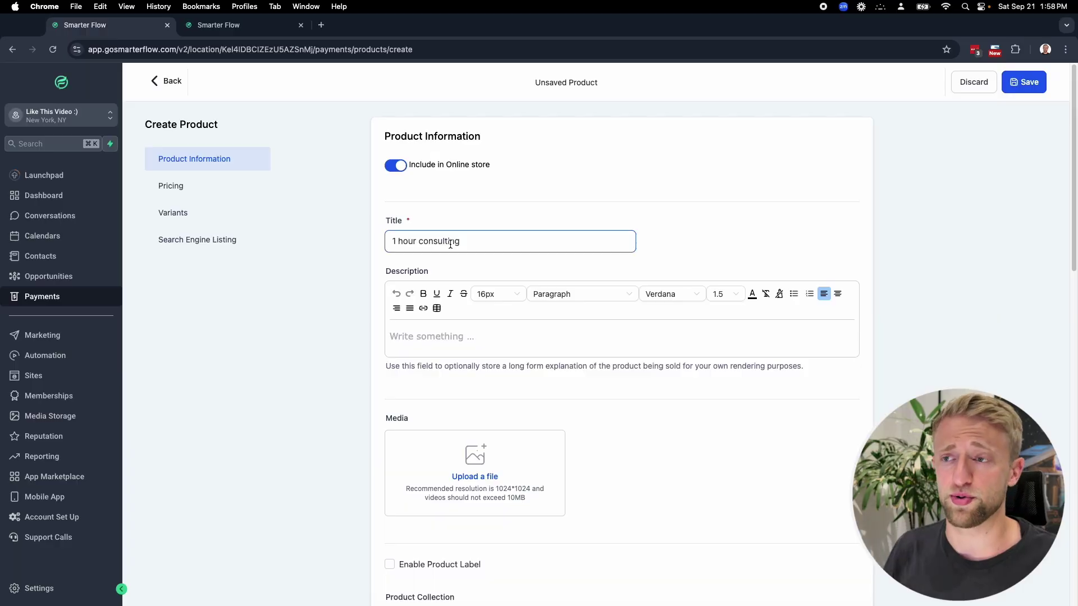
left_click(396, 242)
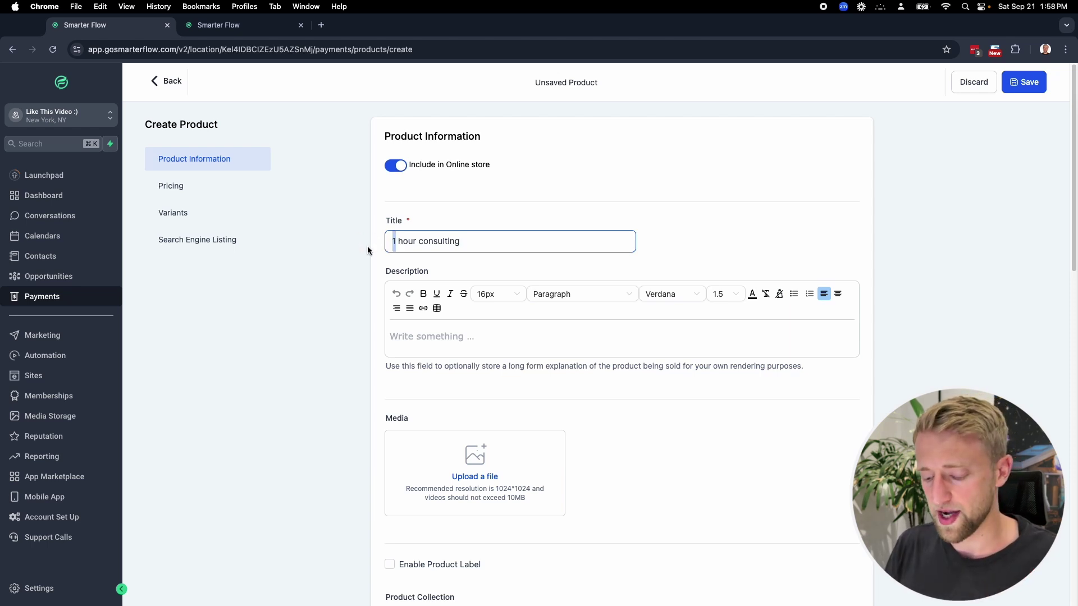
key("BackSpace")
type("5")
key("BackSpace")
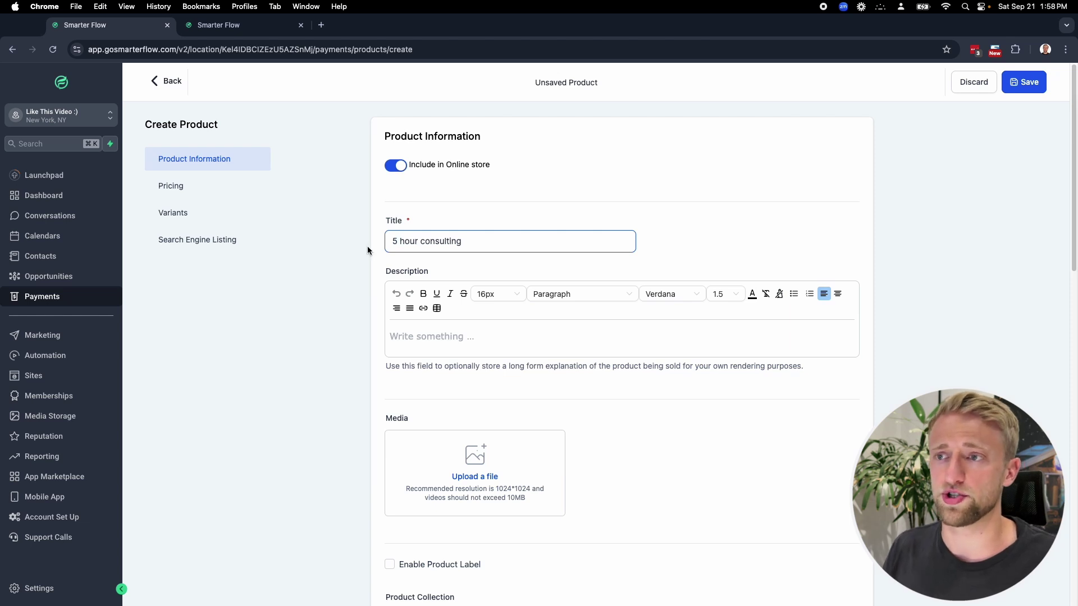
left_click(418, 243)
type("s")
left_click(475, 247)
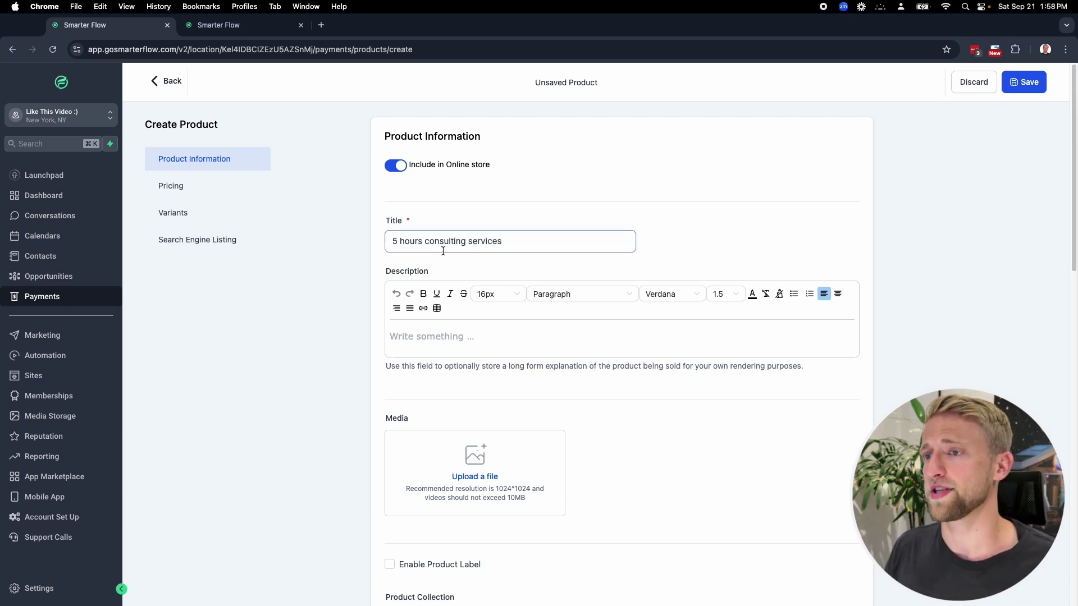
left_click(430, 267)
Step: Write 'this is the description' in the product Description editor
scroll(433, 333, "down", 1)
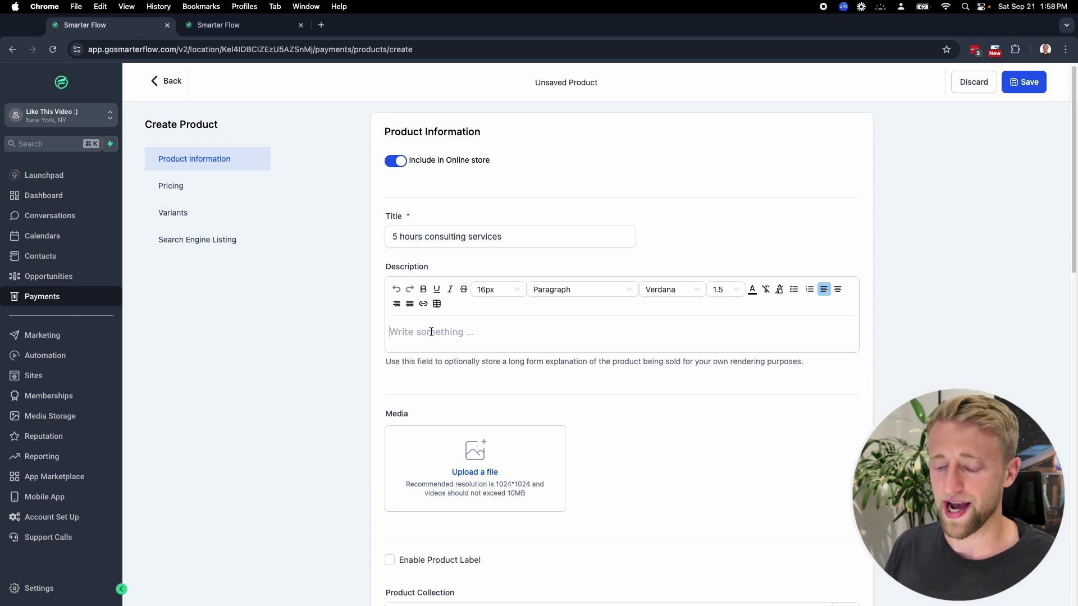
left_click(431, 331)
type("this is the description")
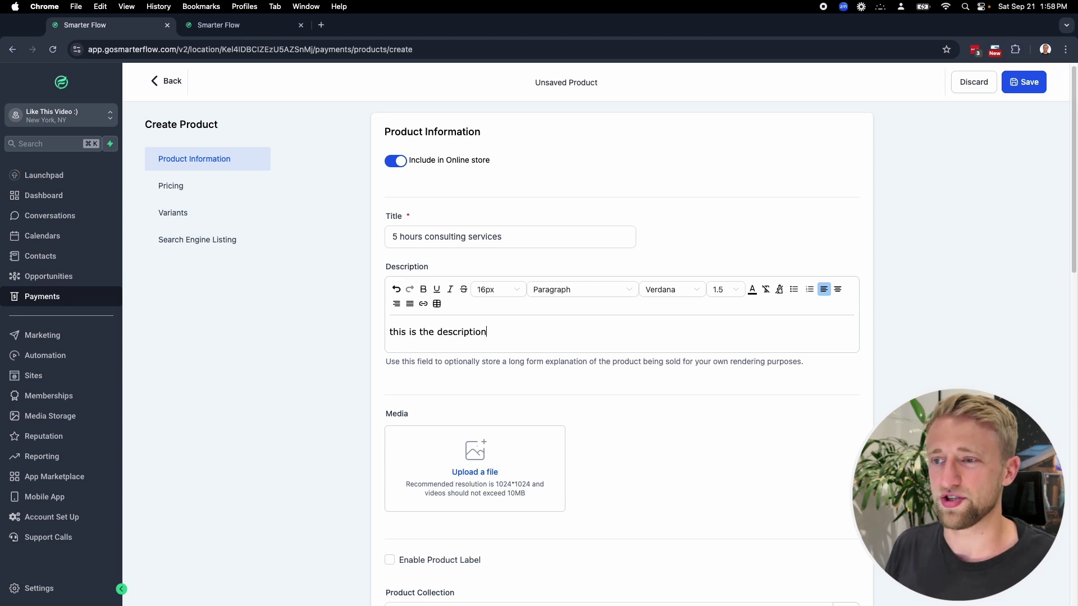
scroll(416, 389, "down", 5)
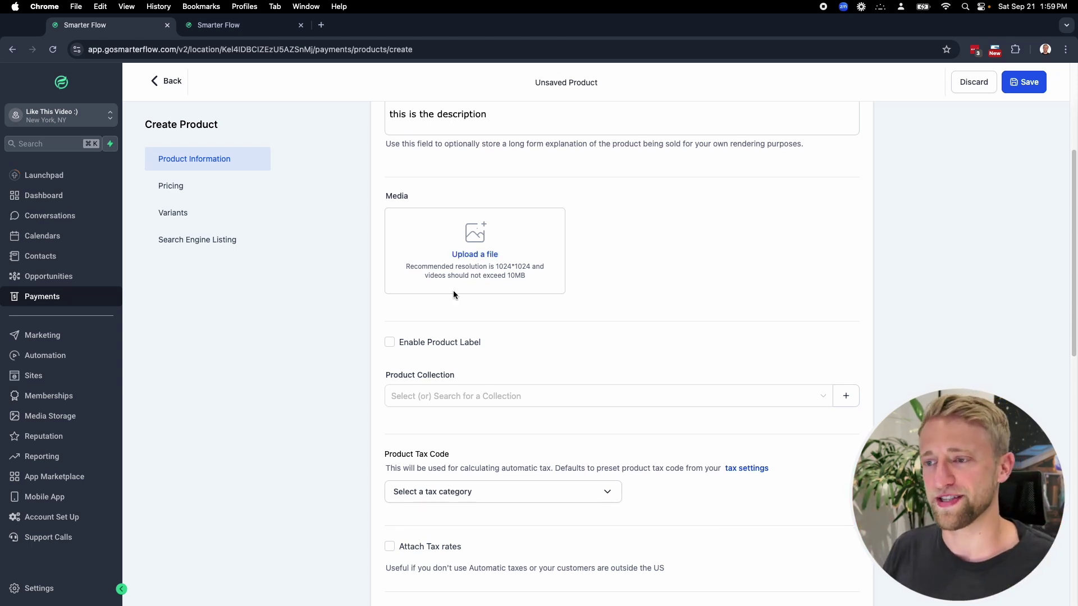
scroll(466, 303, "down", 3)
scroll(466, 275, "down", 1)
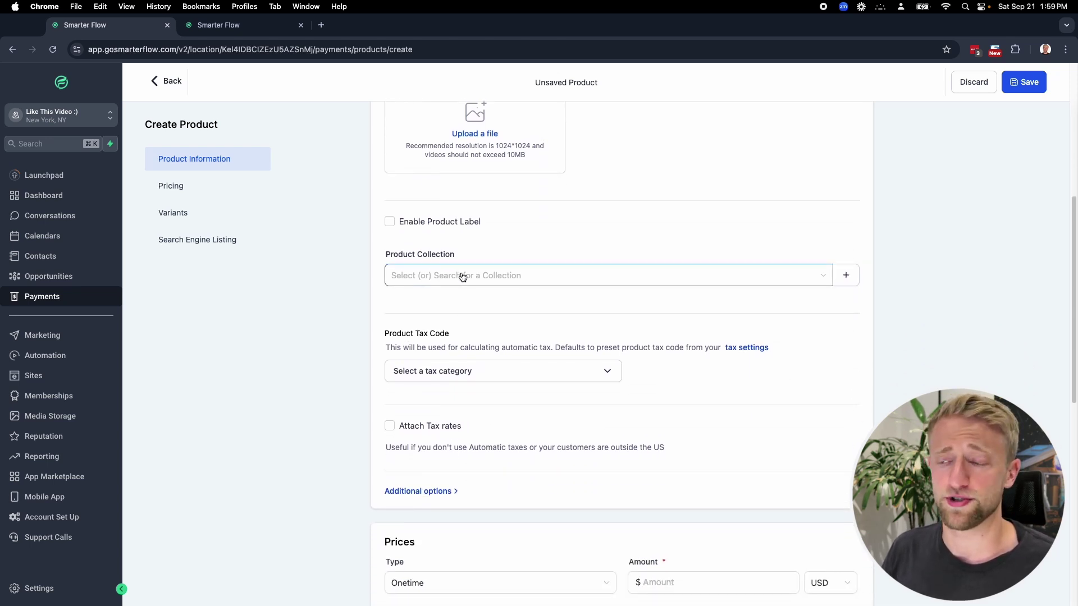
scroll(461, 337, "down", 2)
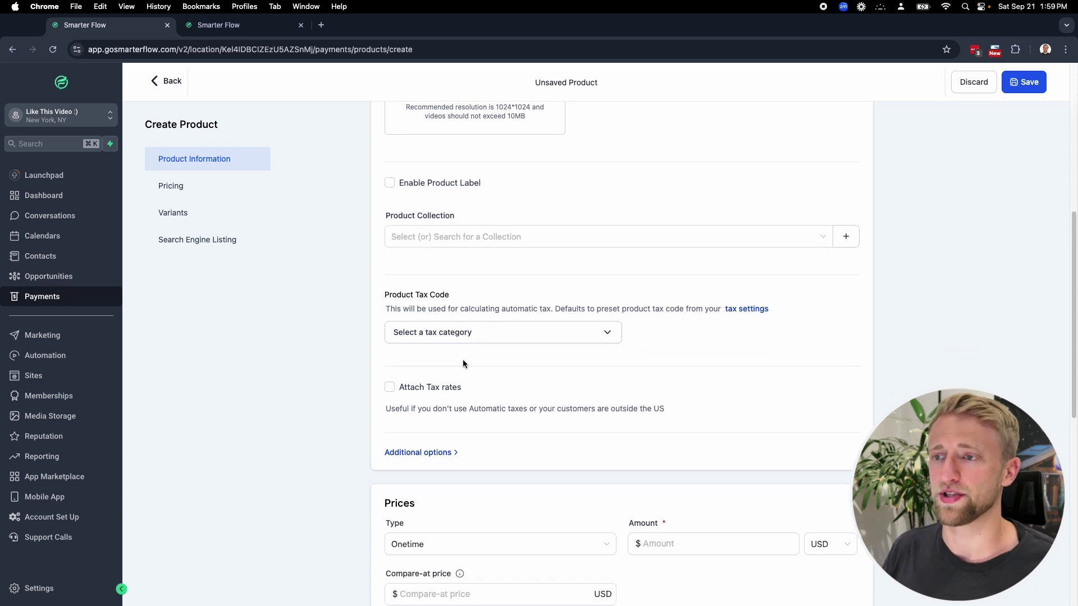
Step: Leave the tax category unchosen and Attach Tax rates switched off after toggling it
left_click(448, 314)
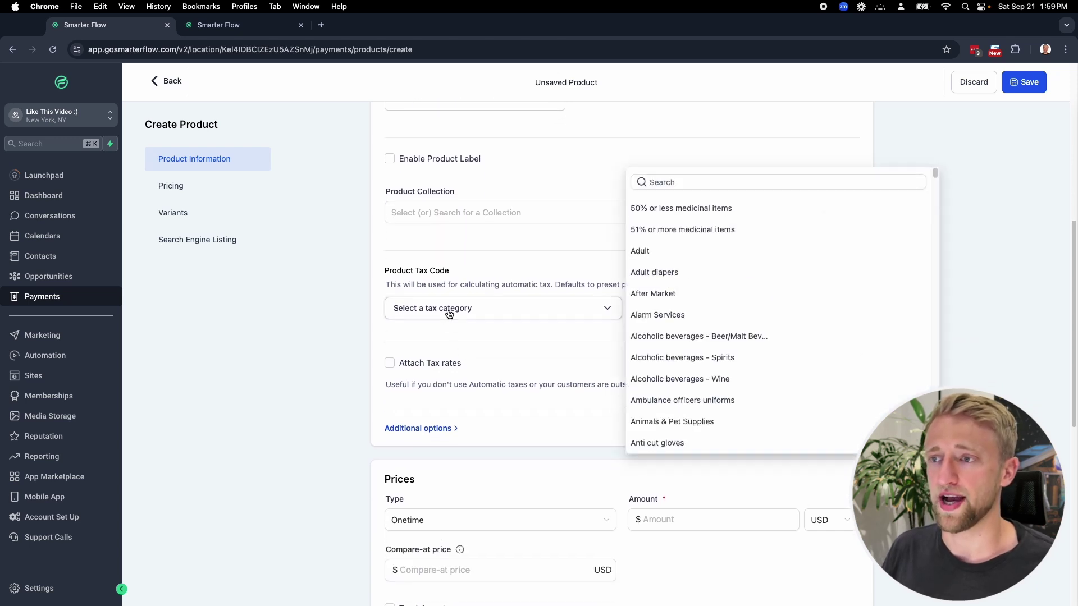
left_click(492, 333)
left_click(500, 308)
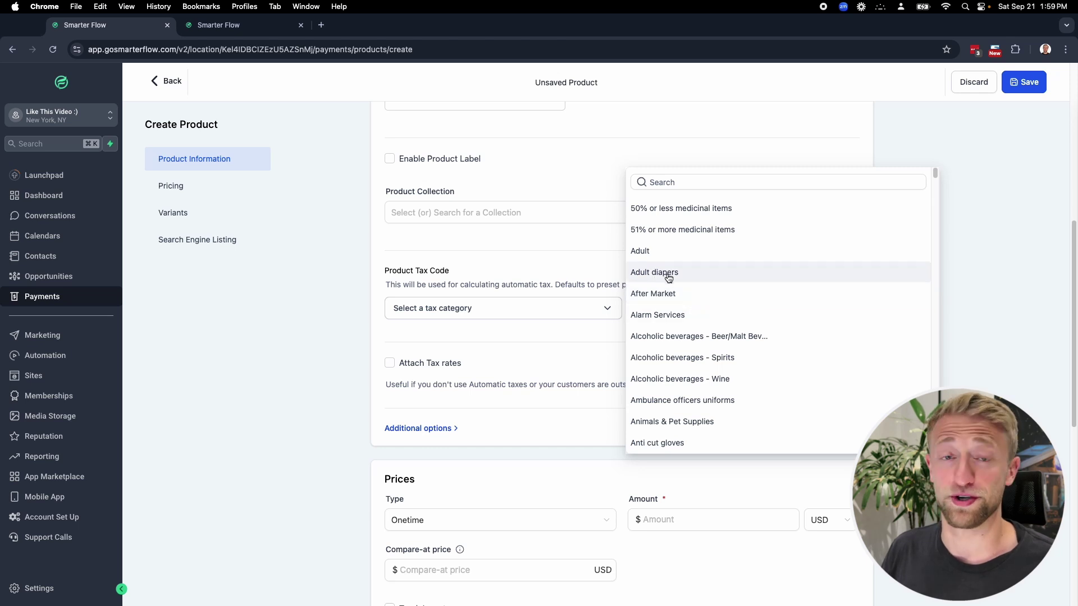
scroll(668, 280, "down", 2)
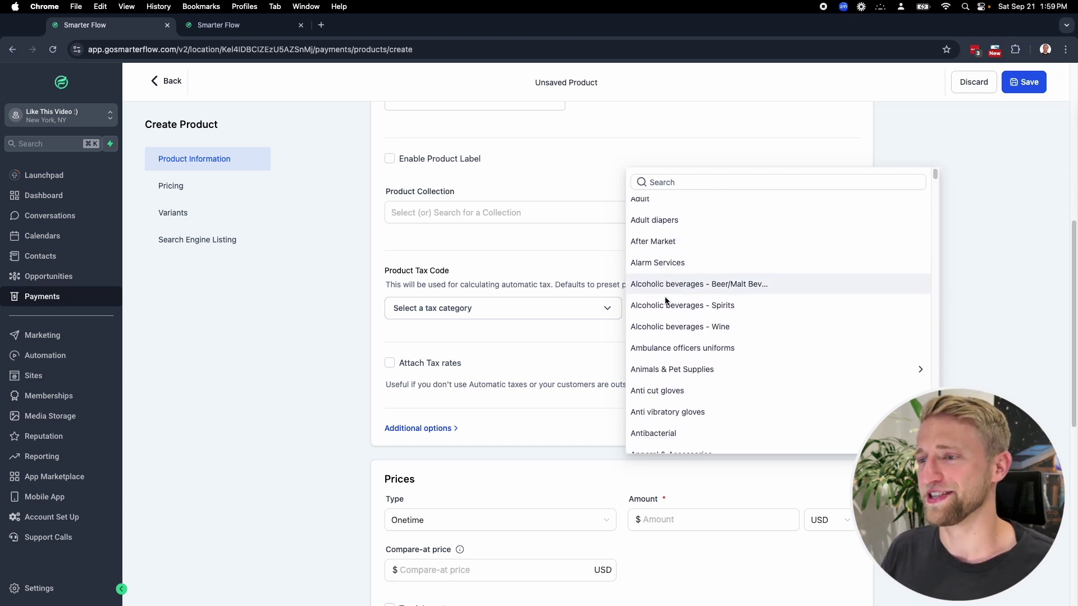
left_click(482, 326)
scroll(480, 341, "down", 2)
left_click(388, 269)
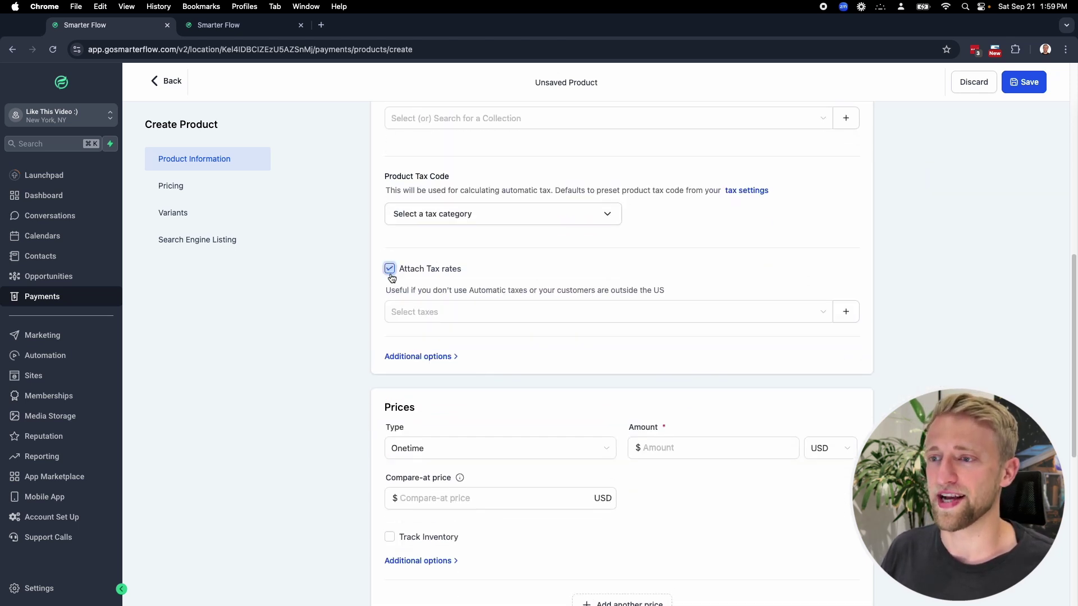
left_click(389, 270)
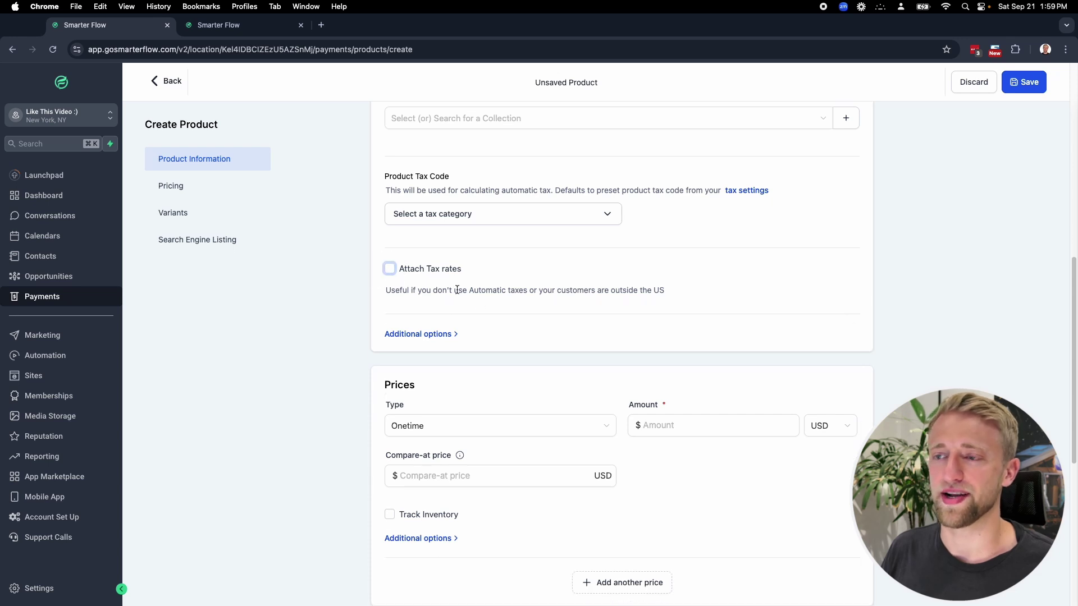
scroll(497, 324, "down", 5)
scroll(469, 250, "up", 3)
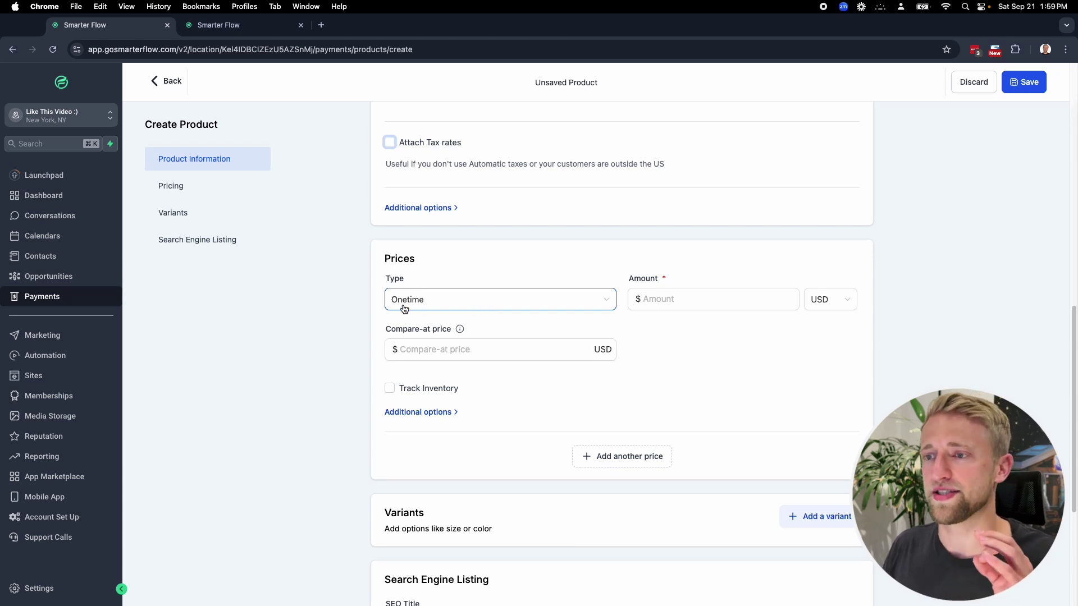
Step: Enter 20 as the price amount and 250 as compare-at price, then delete the compare-at value
left_click(645, 299)
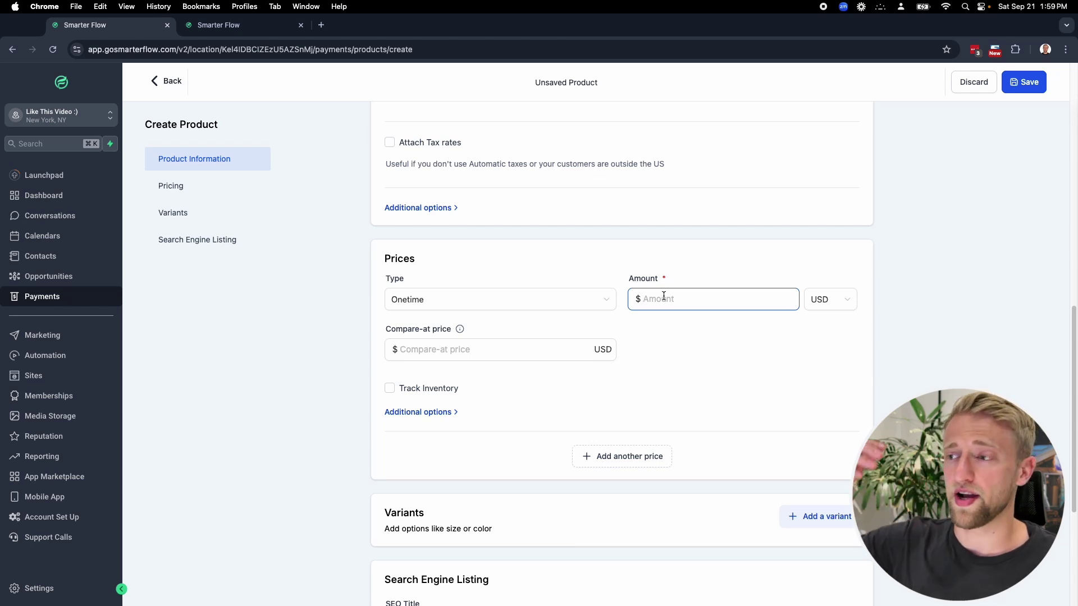
type("200")
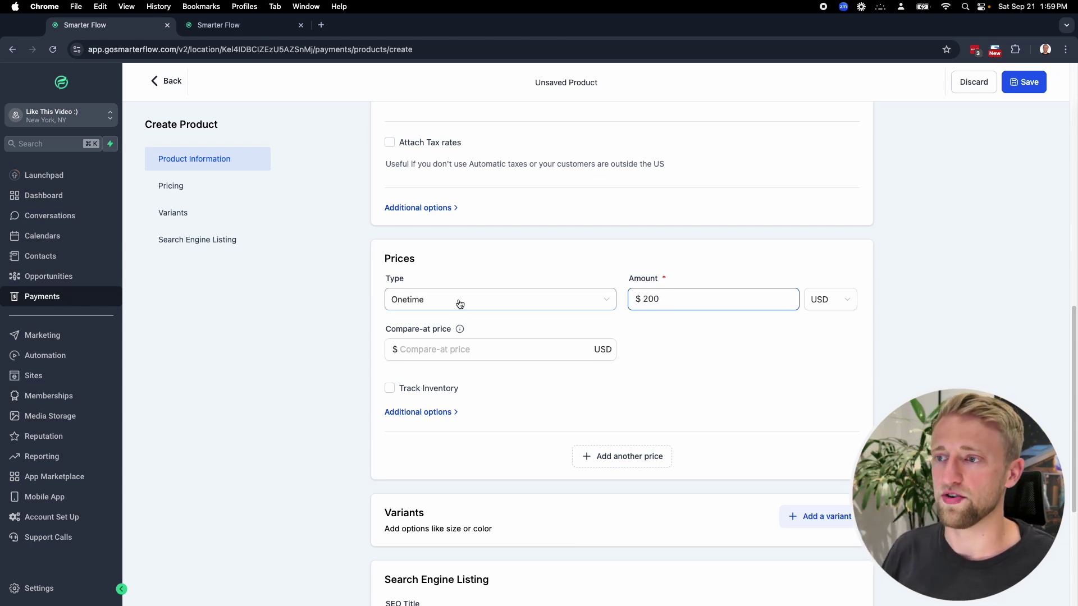
left_click(460, 350)
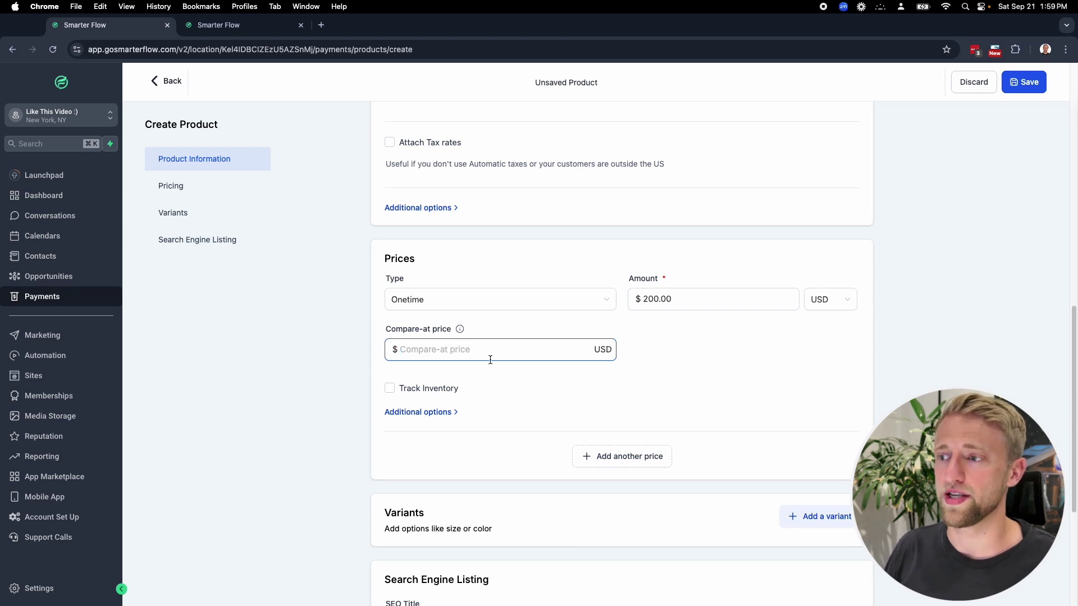
mouse_move(461, 332)
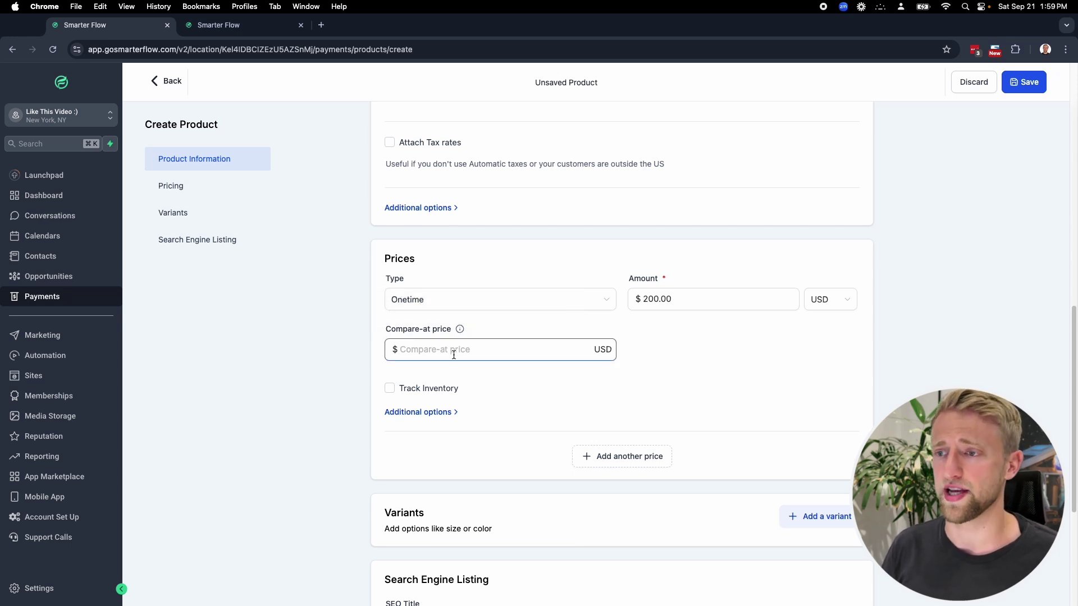
type("25")
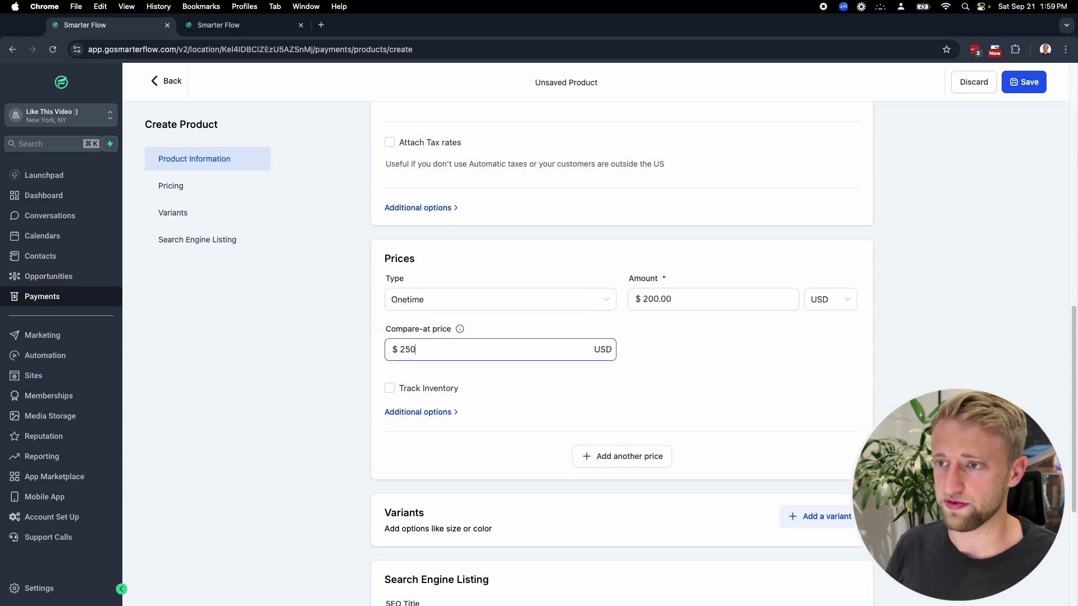
type("0")
left_click(658, 350)
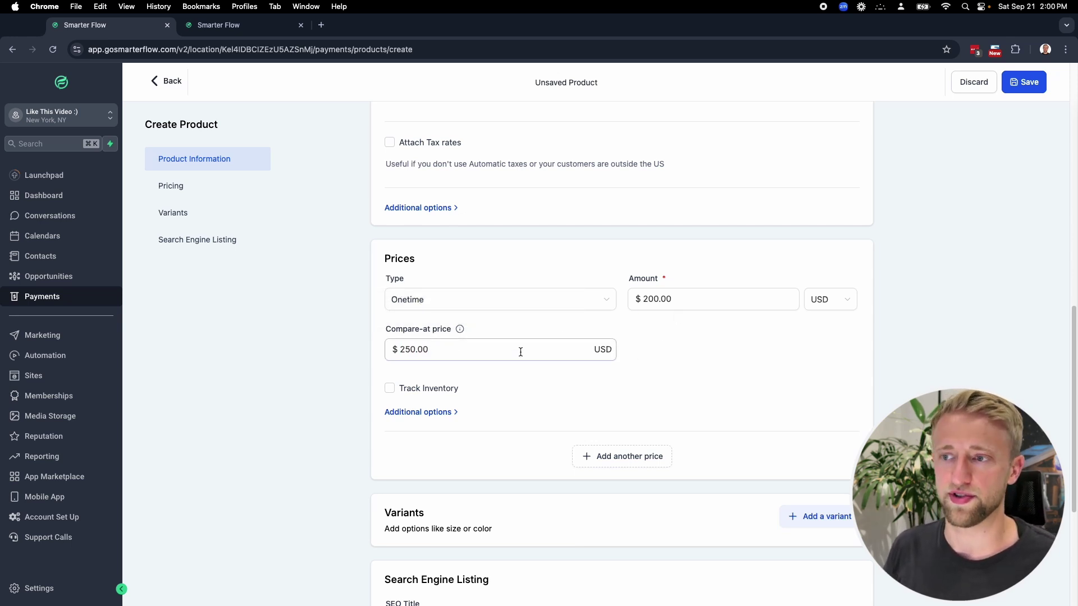
left_click(452, 351)
left_click_drag(453, 351, 362, 351)
key("BackSpace")
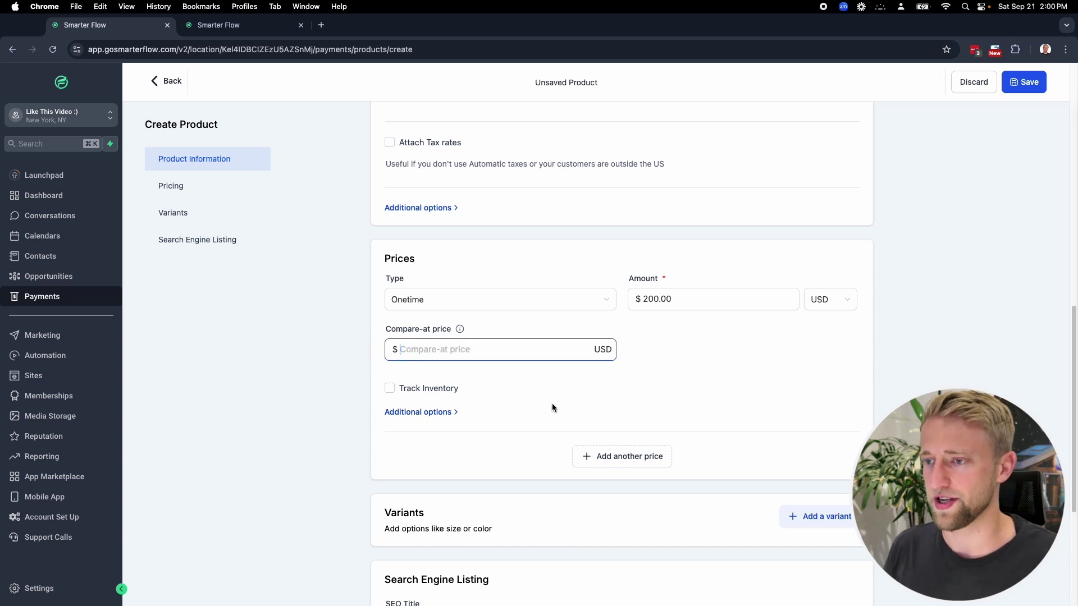
Step: Leave Track Inventory off and Additional options collapsed, then highlight the variant size/color hint text
scroll(551, 403, "down", 3)
left_click(390, 310)
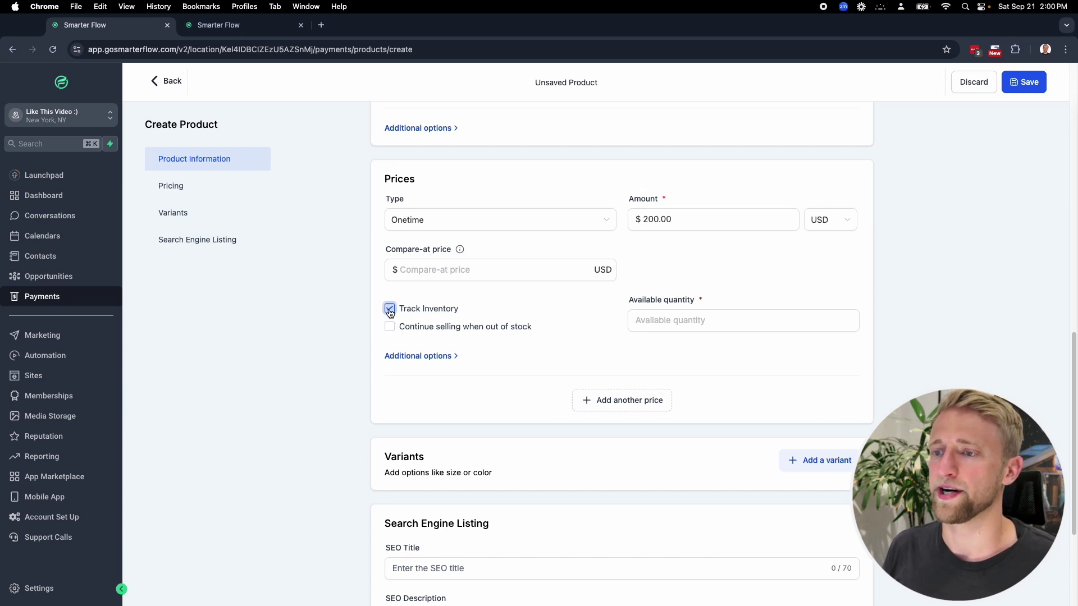
left_click(390, 309)
left_click(421, 332)
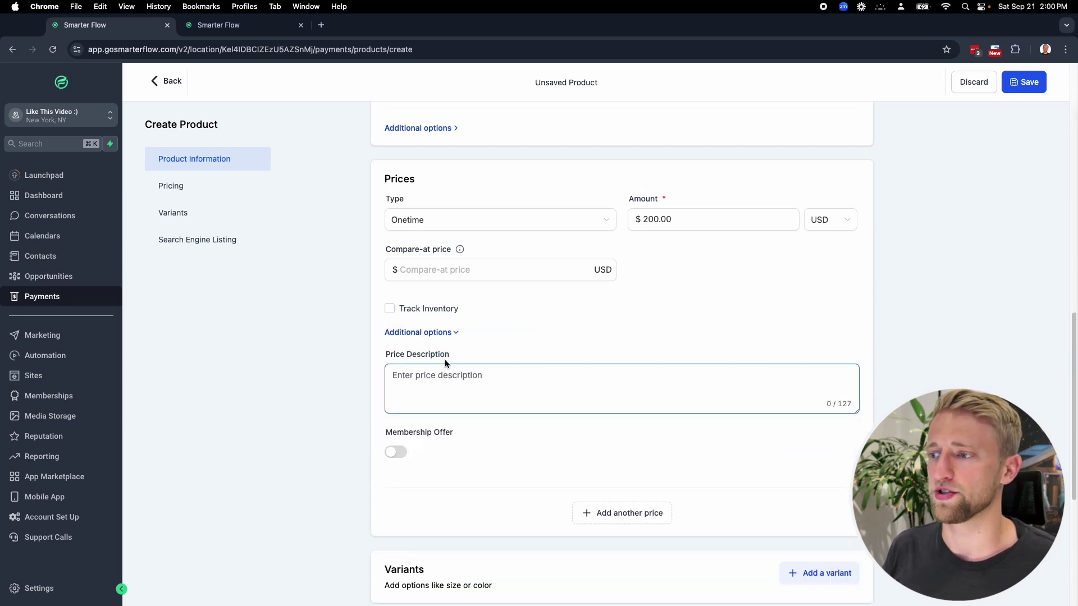
left_click(431, 335)
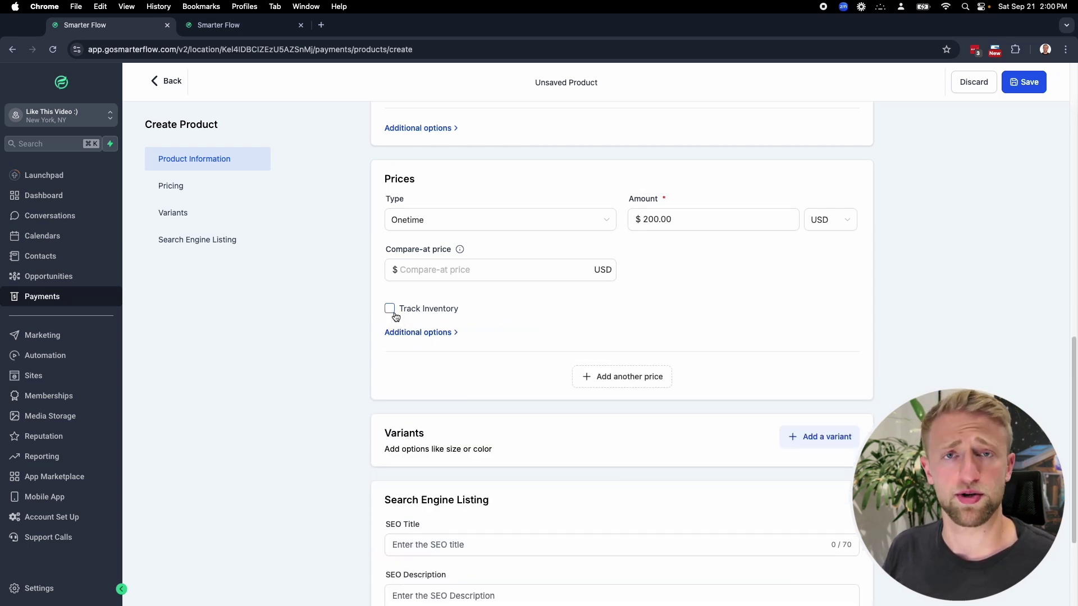
scroll(466, 354, "down", 3)
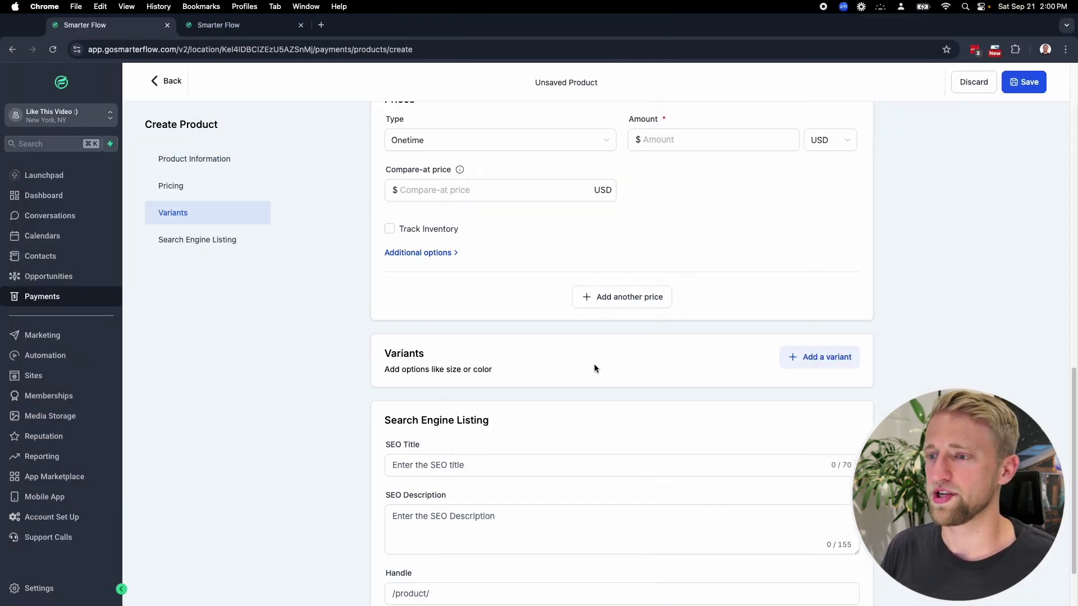
left_click_drag(442, 370, 533, 369)
left_click(808, 357)
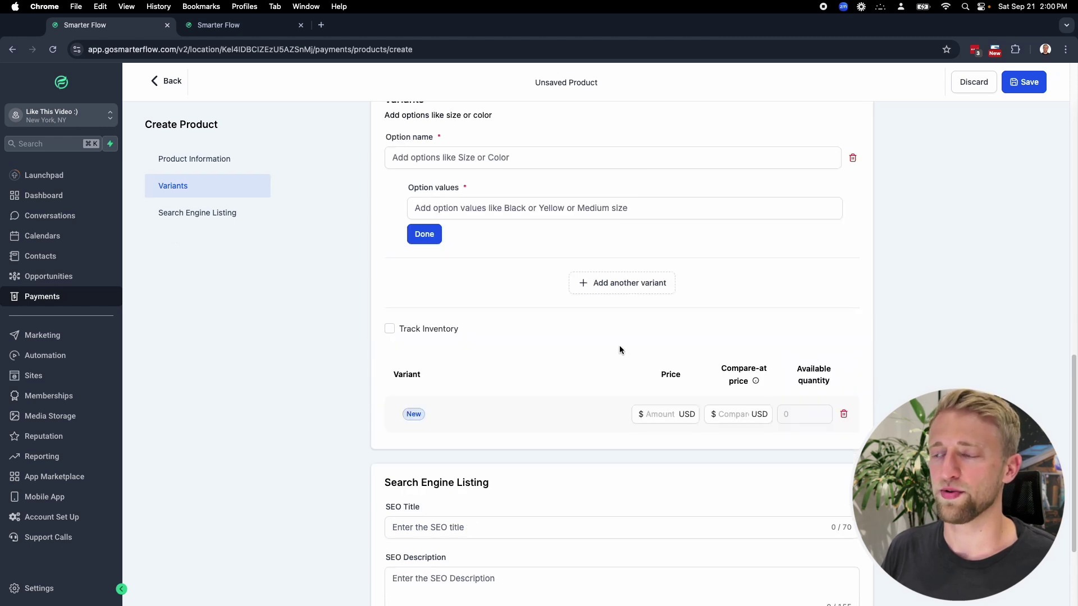
scroll(544, 366, "up", 3)
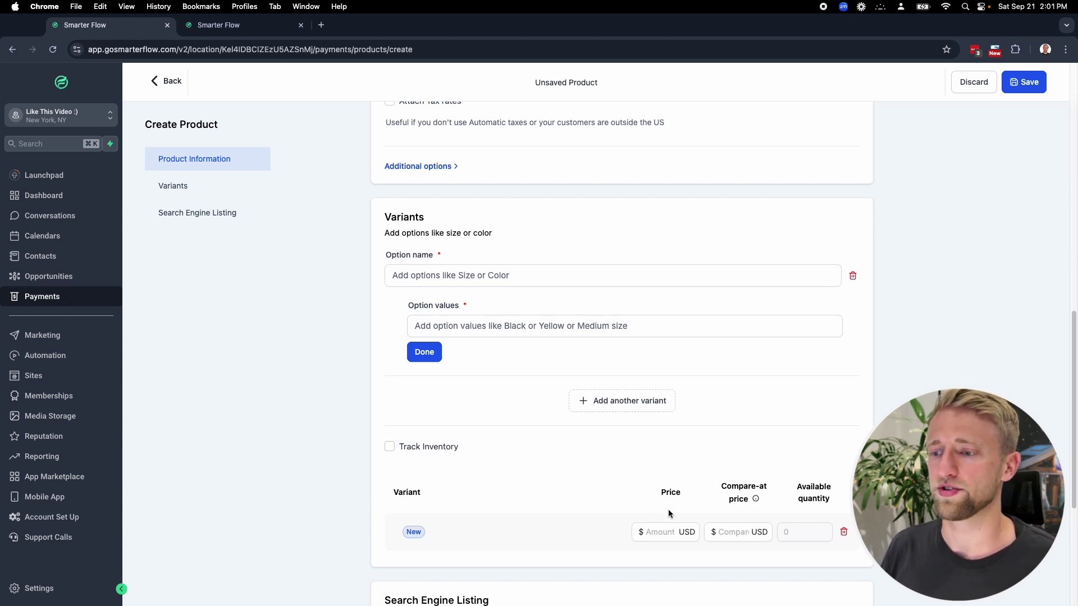
left_click(852, 279)
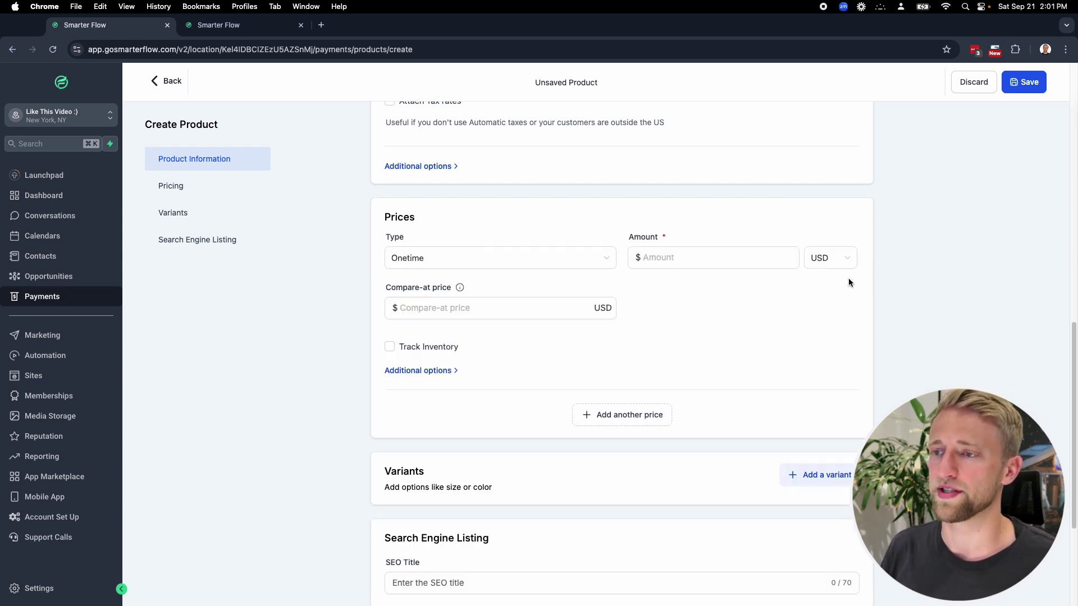
scroll(448, 444, "down", 2)
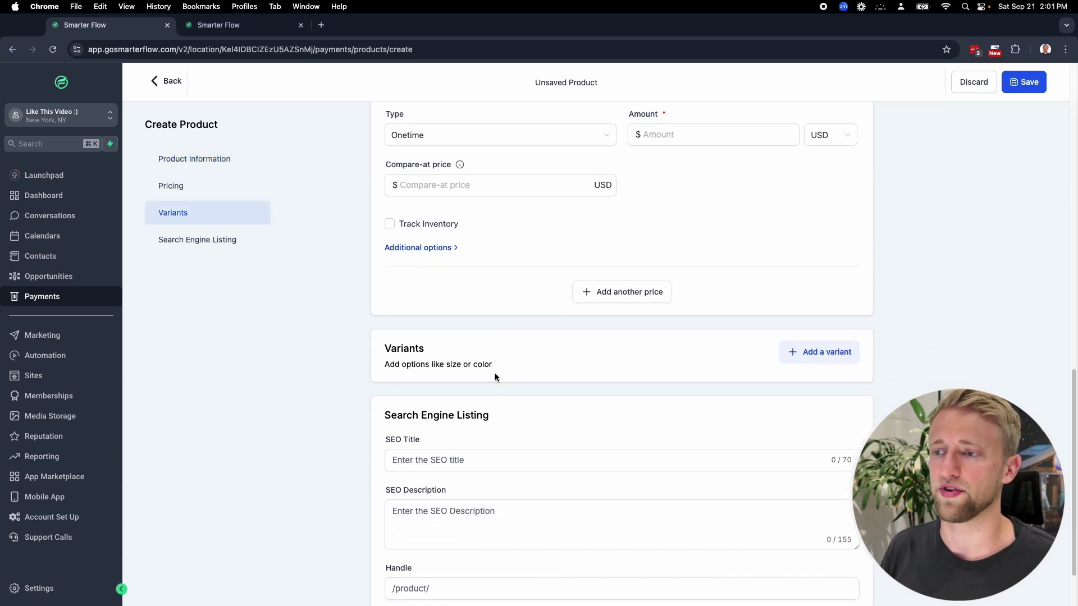
scroll(451, 379, "down", 1)
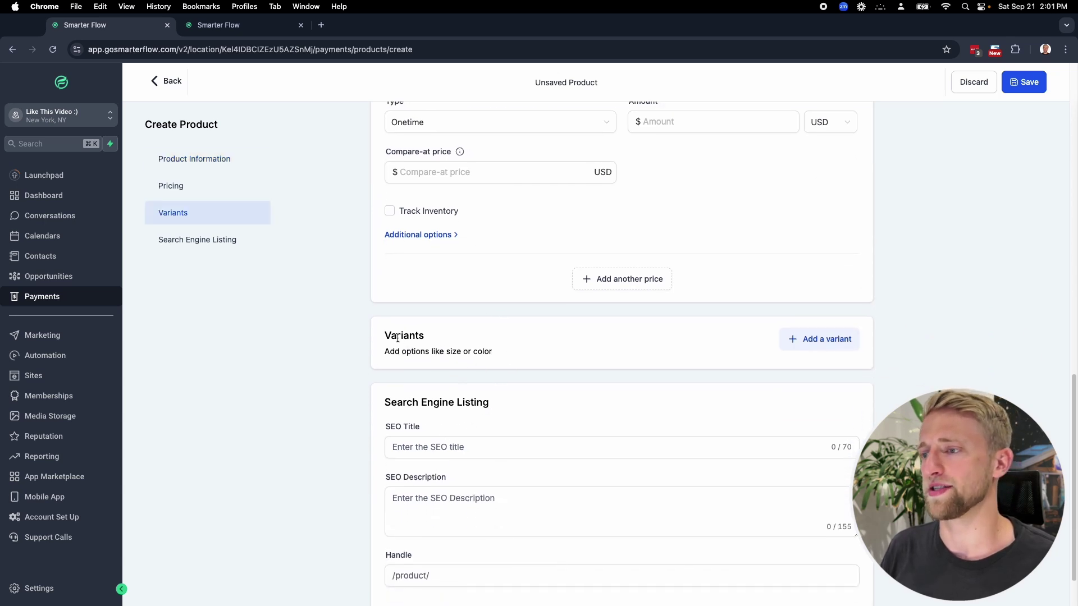
scroll(505, 371, "down", 2)
left_click(432, 387)
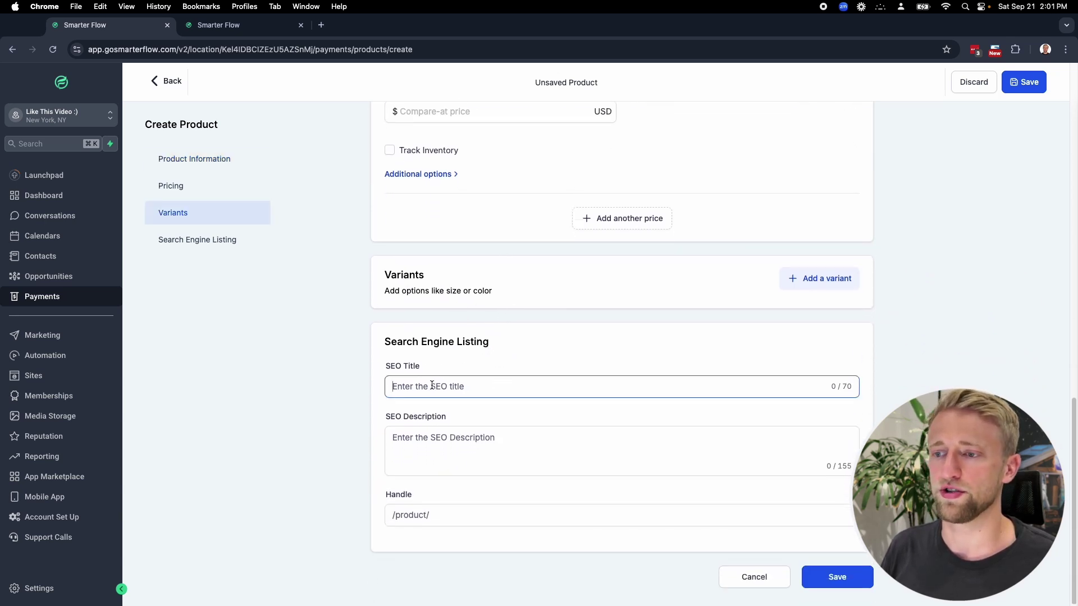
left_click(454, 511)
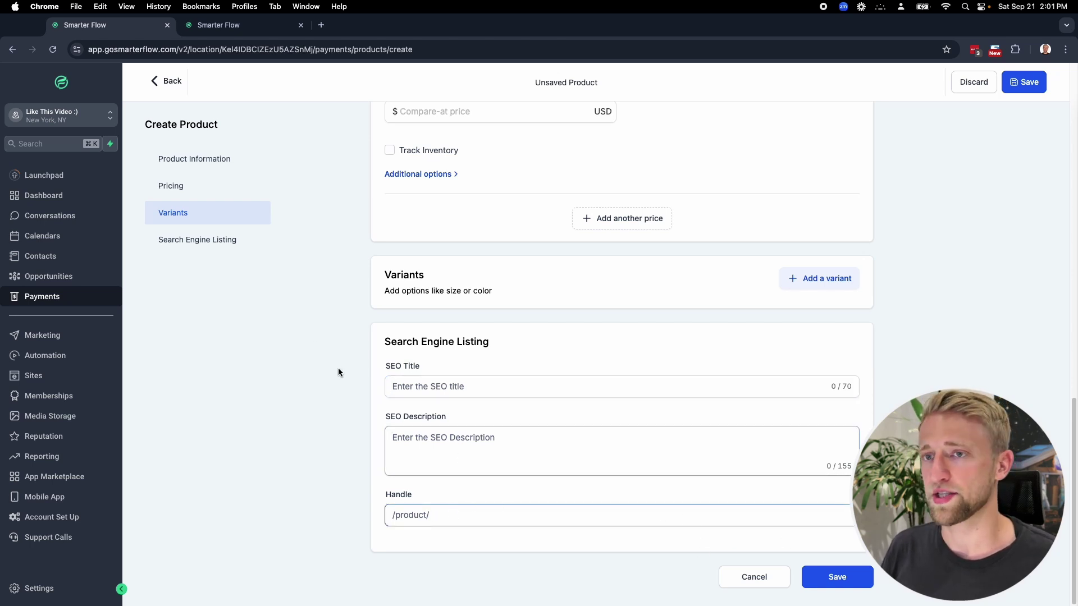
Step: Fix the missing Amount with 200, save the product, and go back to the Products list
scroll(190, 249, "up", 15)
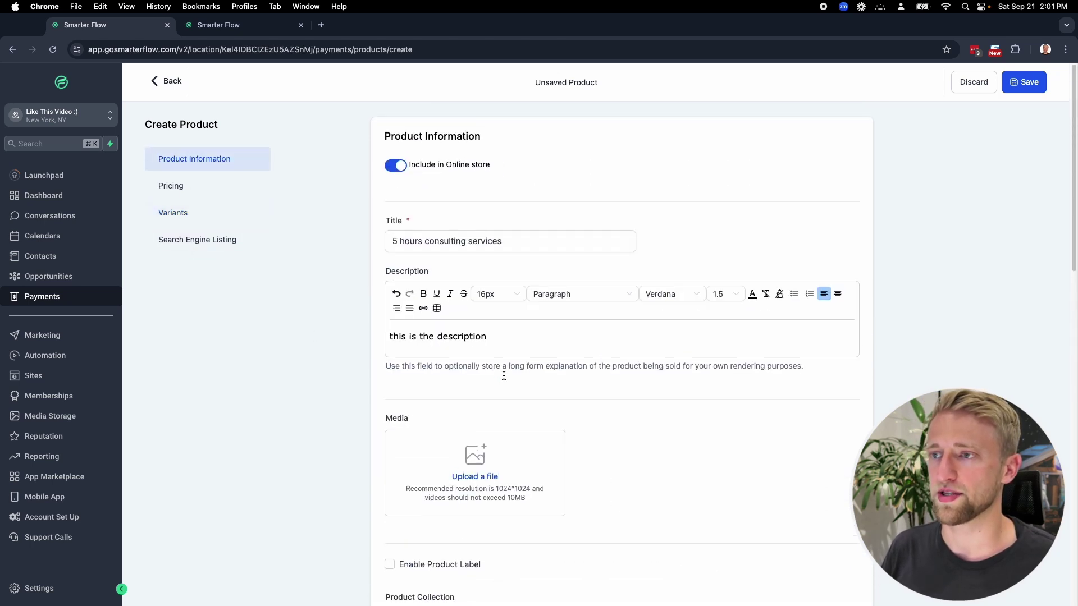
scroll(504, 373, "down", 15)
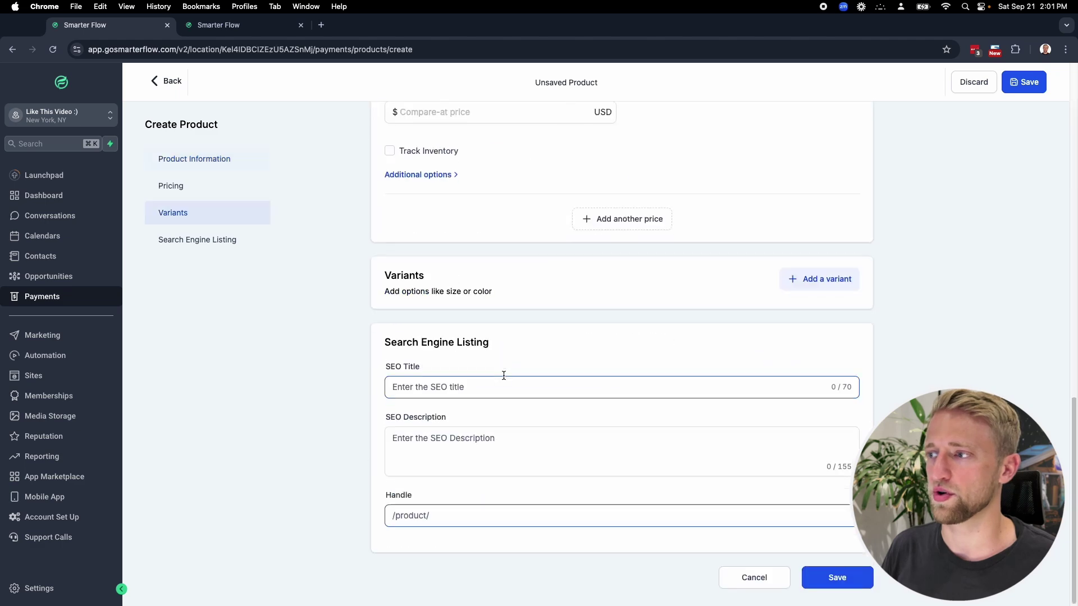
left_click(837, 587)
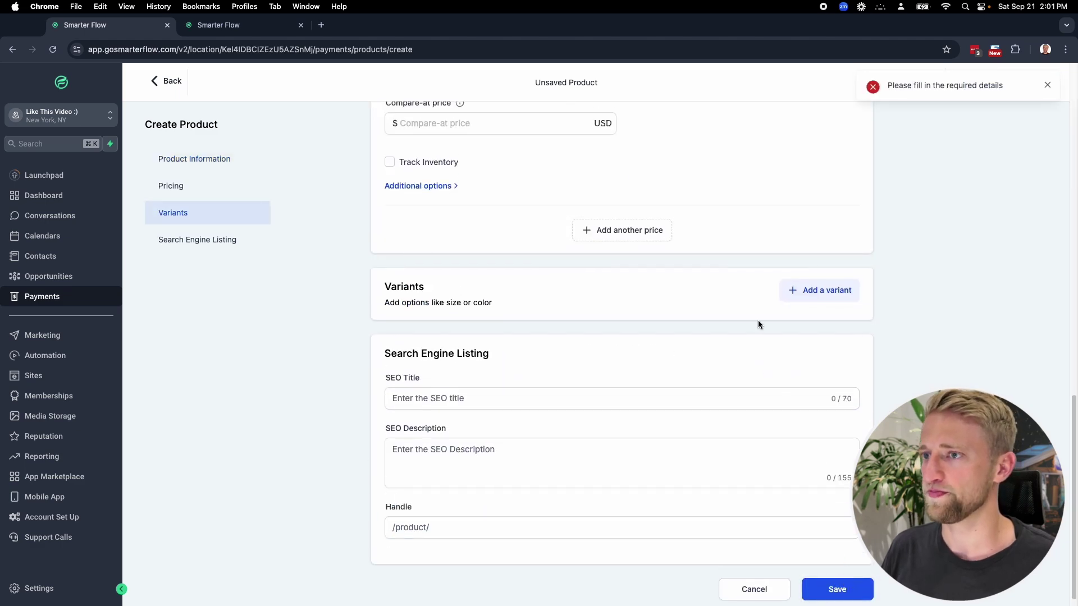
scroll(586, 372, "up", 8)
scroll(588, 379, "down", 2)
left_click(686, 363)
type("200")
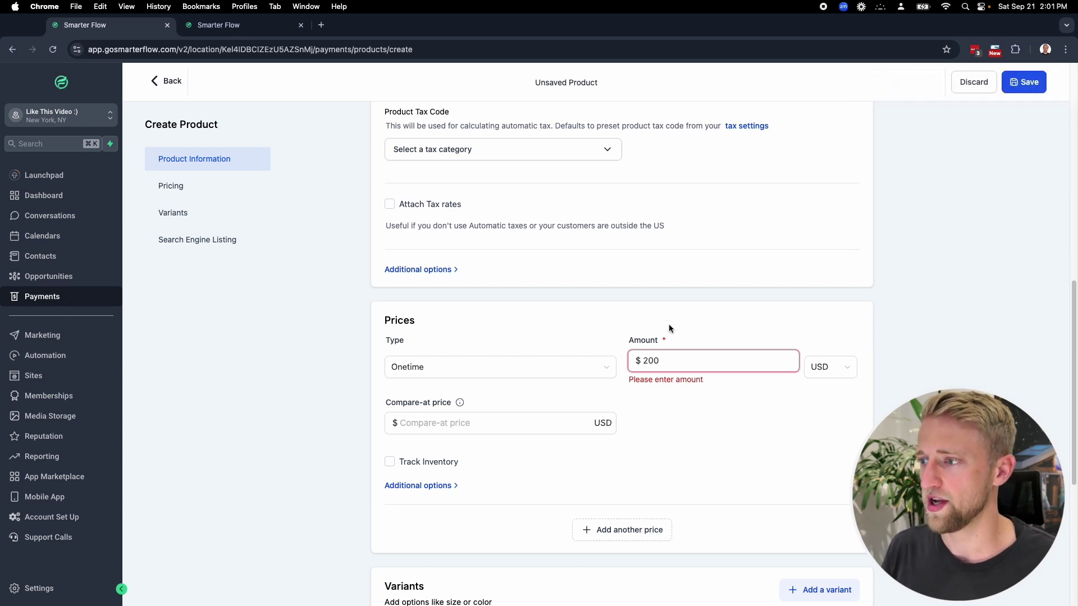
scroll(668, 328, "down", 5)
left_click(829, 577)
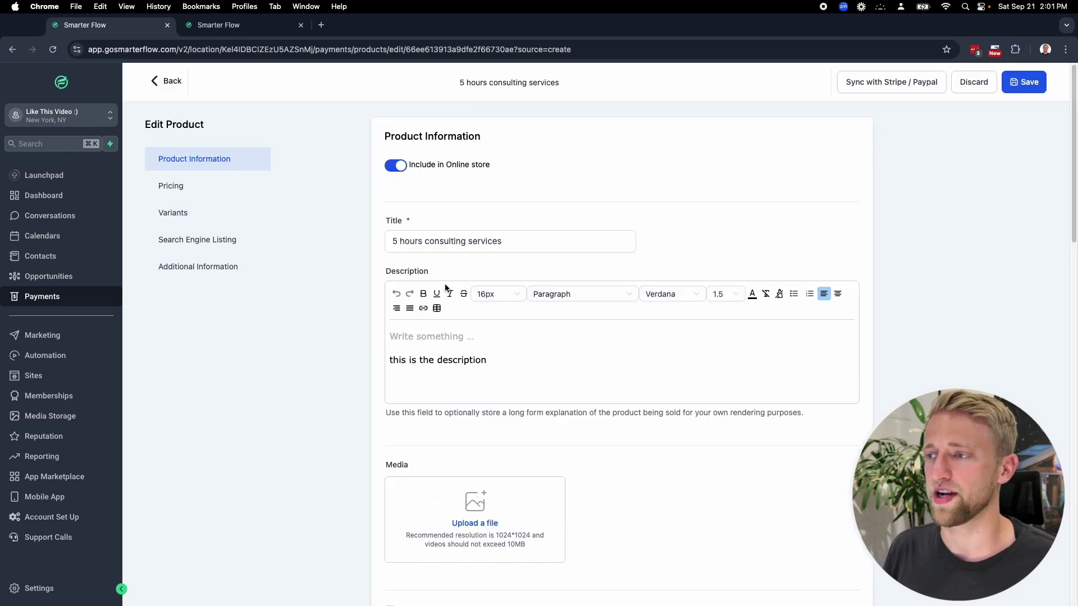
left_click(169, 82)
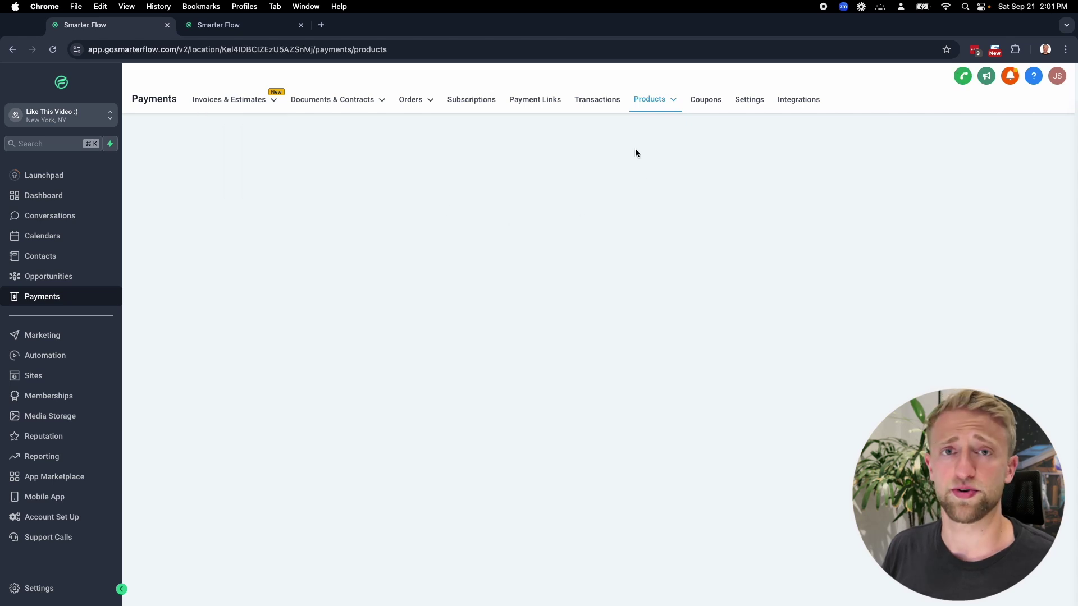
Step: Check the consulting product's actions, then move to Payment Links and create a new link
mouse_move(655, 109)
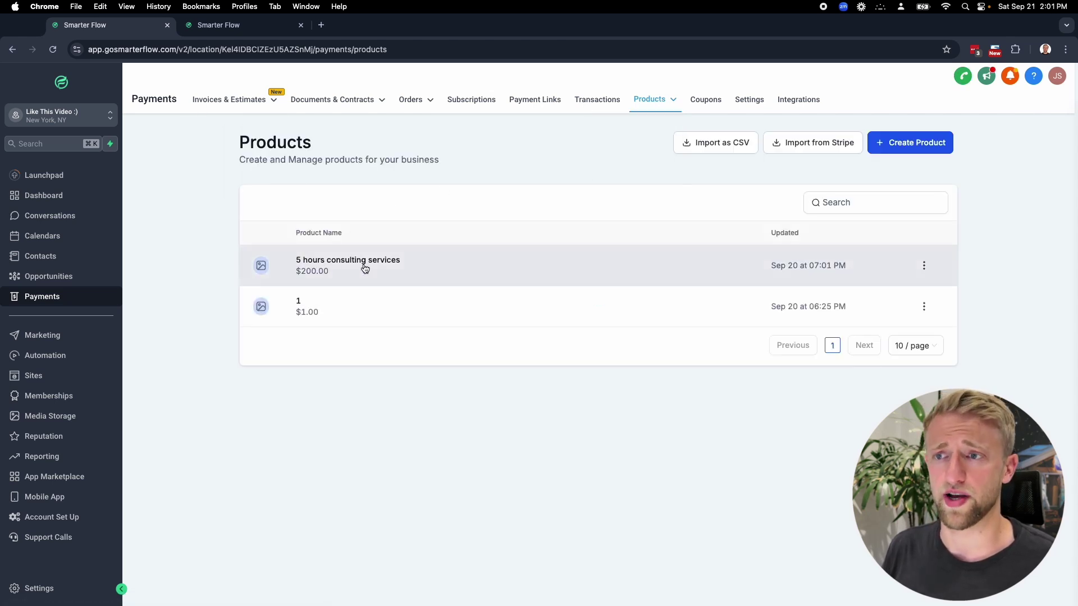
left_click(923, 265)
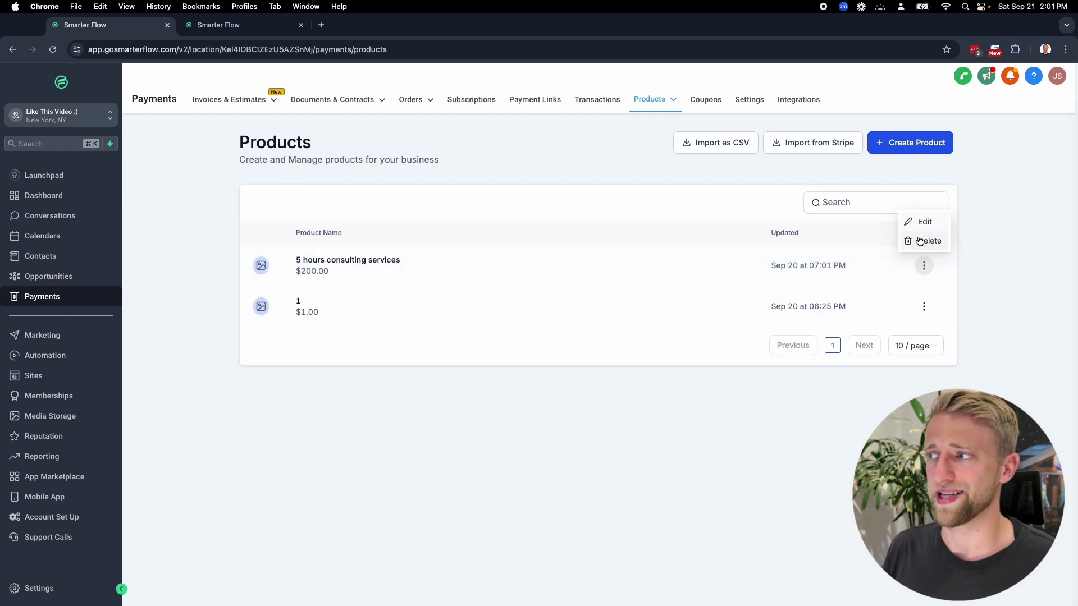
left_click(463, 214)
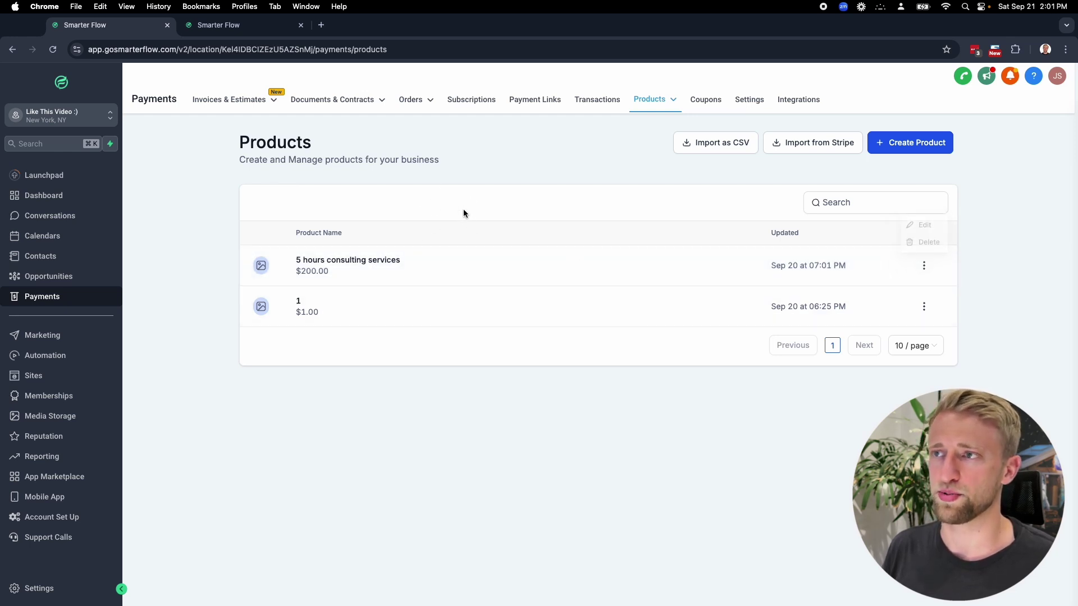
left_click(531, 101)
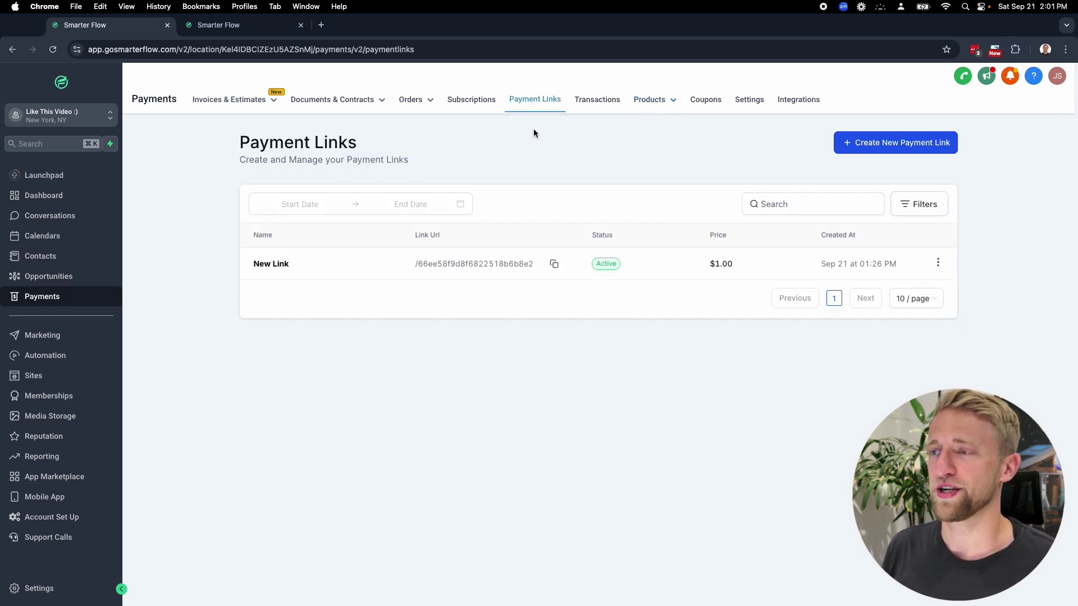
left_click(897, 144)
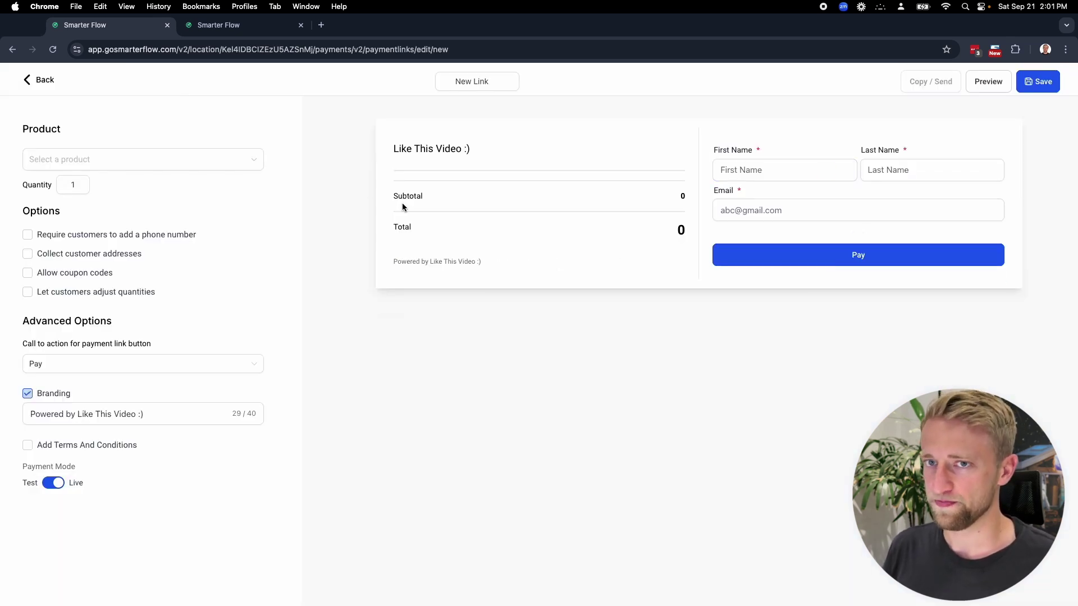
Step: Pick '5 hours consulting services @ 200' as the link's product and review the $200 checkout preview
left_click(163, 160)
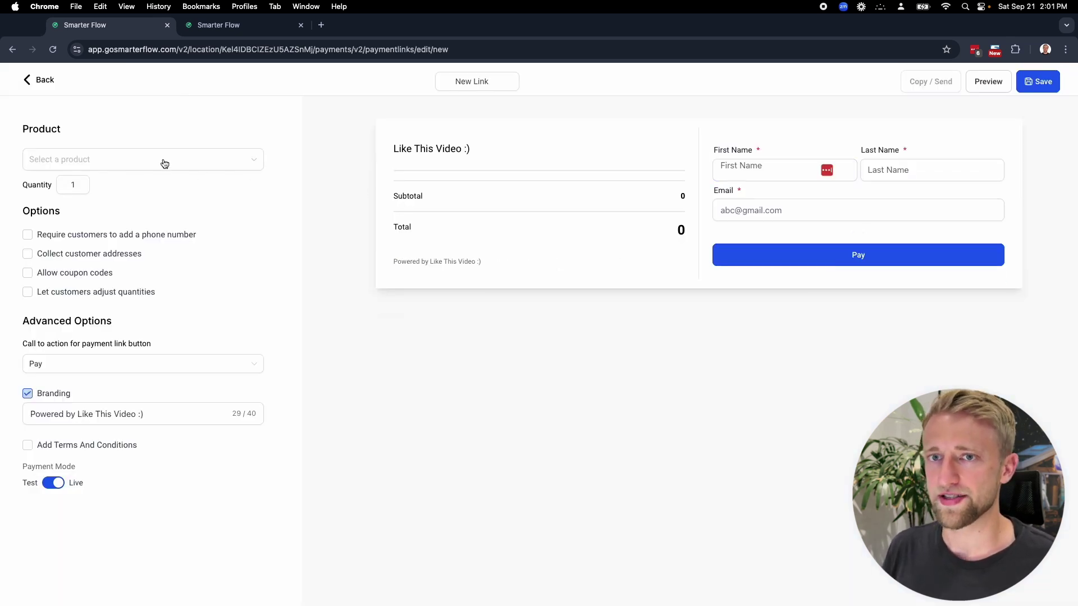
left_click(128, 206)
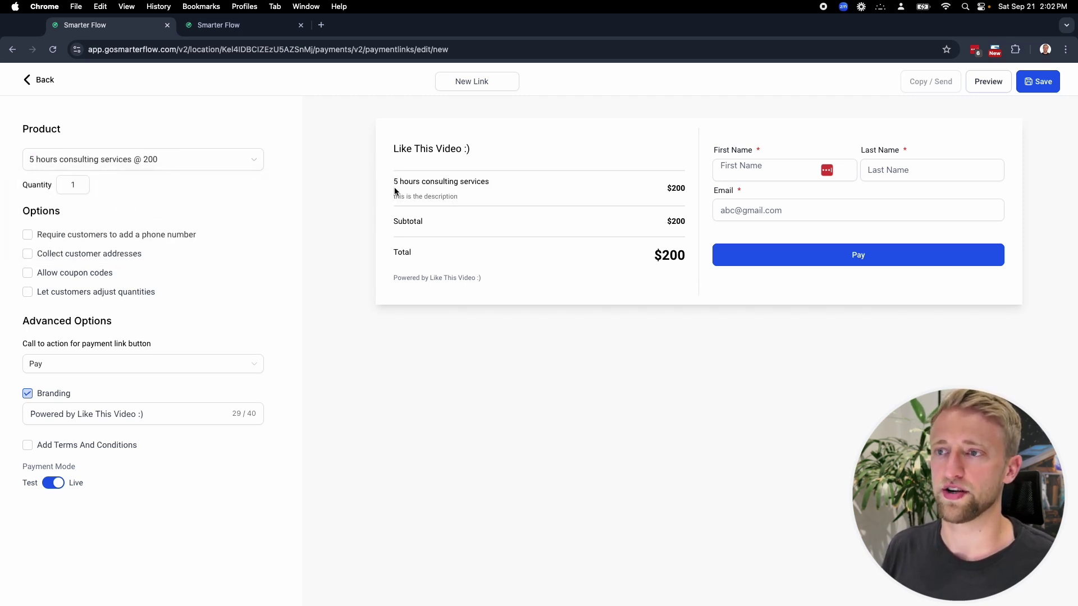
left_click_drag(395, 193, 462, 201)
left_click(462, 200)
left_click(395, 197)
left_click(462, 210)
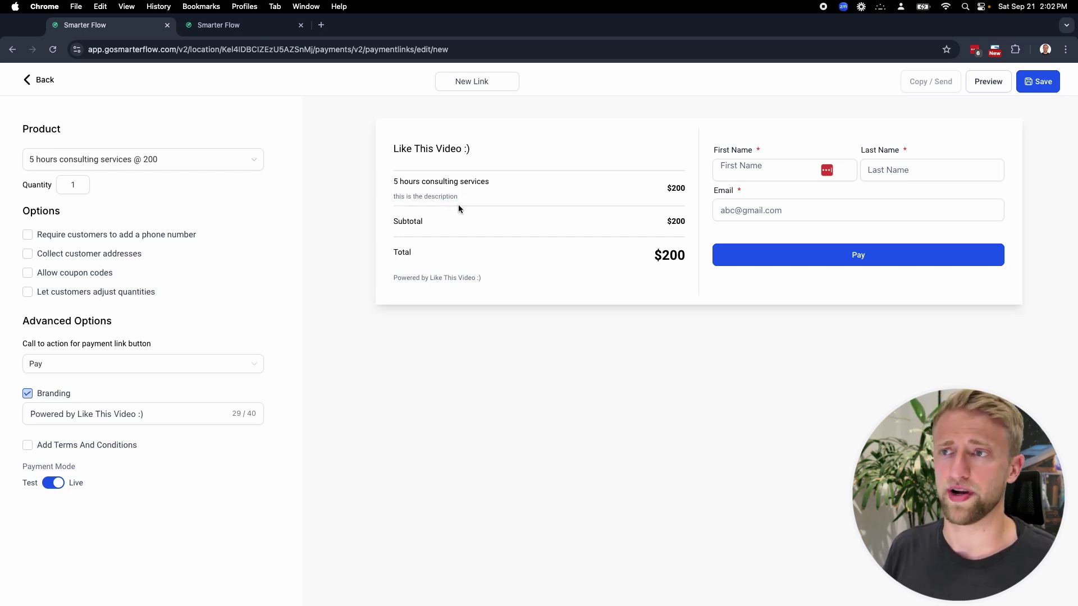
left_click_drag(395, 178, 489, 184)
left_click(467, 205)
left_click_drag(394, 149, 469, 149)
left_click(503, 158)
left_click(237, 28)
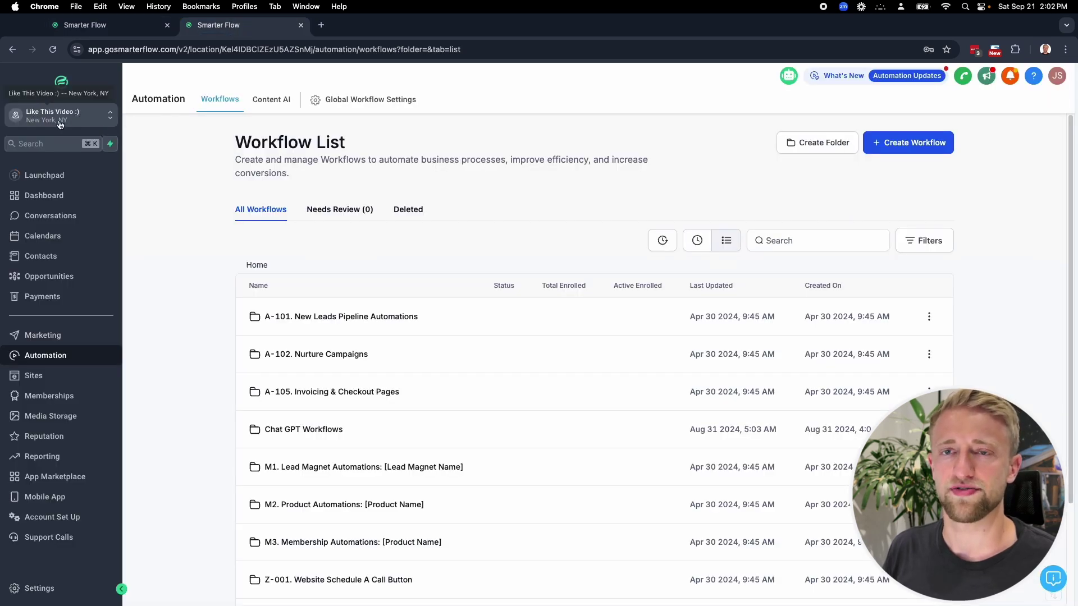
left_click(107, 26)
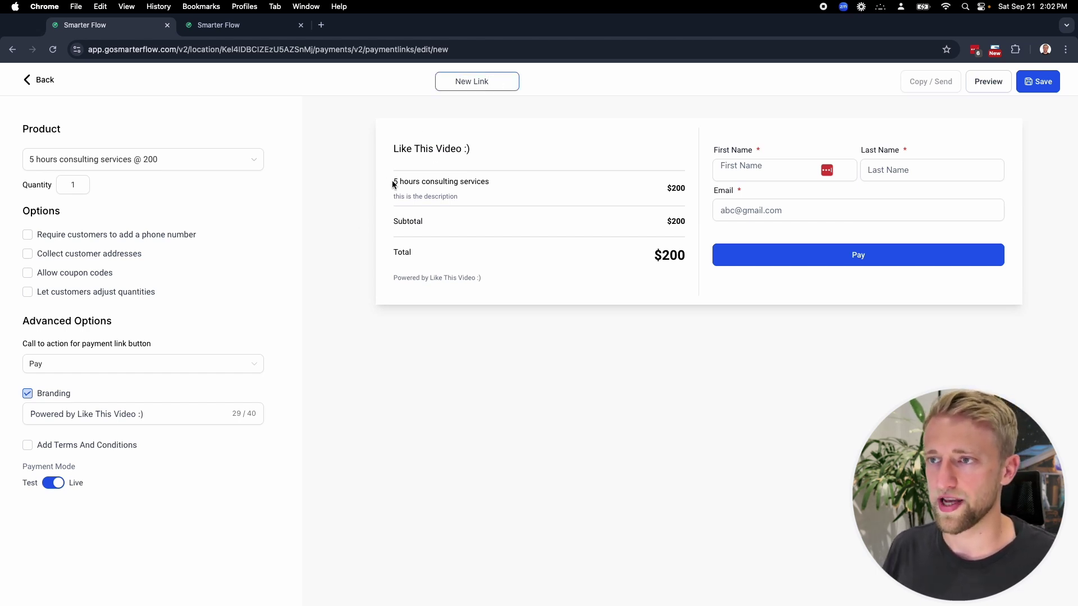
Step: Replace the 'New Link' name with the product name '5 hours consulting services' copied from the preview
left_click(449, 180)
left_click_drag(500, 185, 391, 187)
key("super+c")
left_click(441, 80)
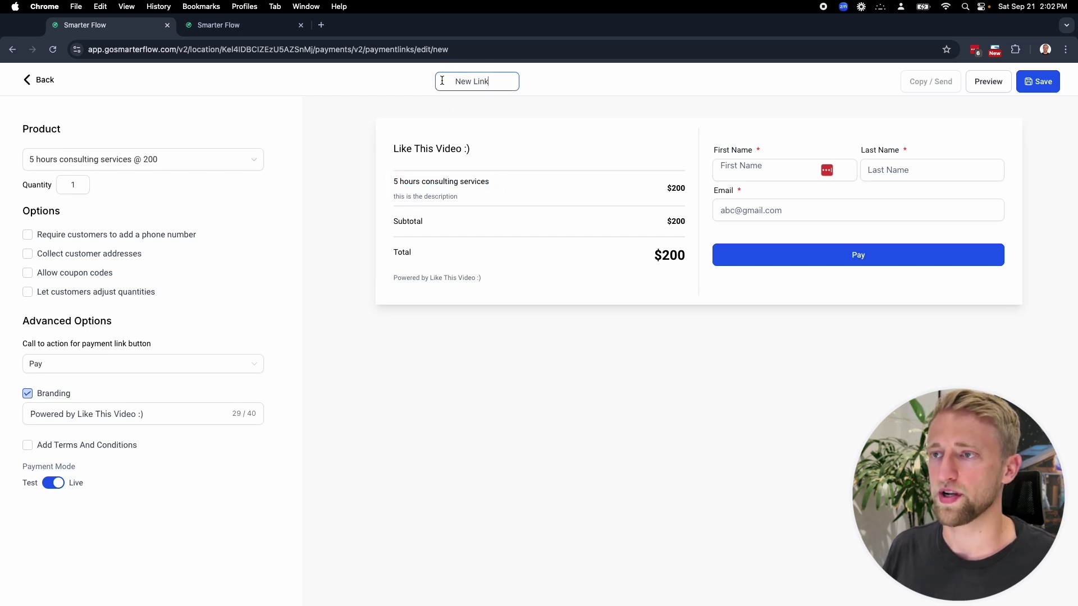
key("super+a")
key("super+v")
left_click(462, 115)
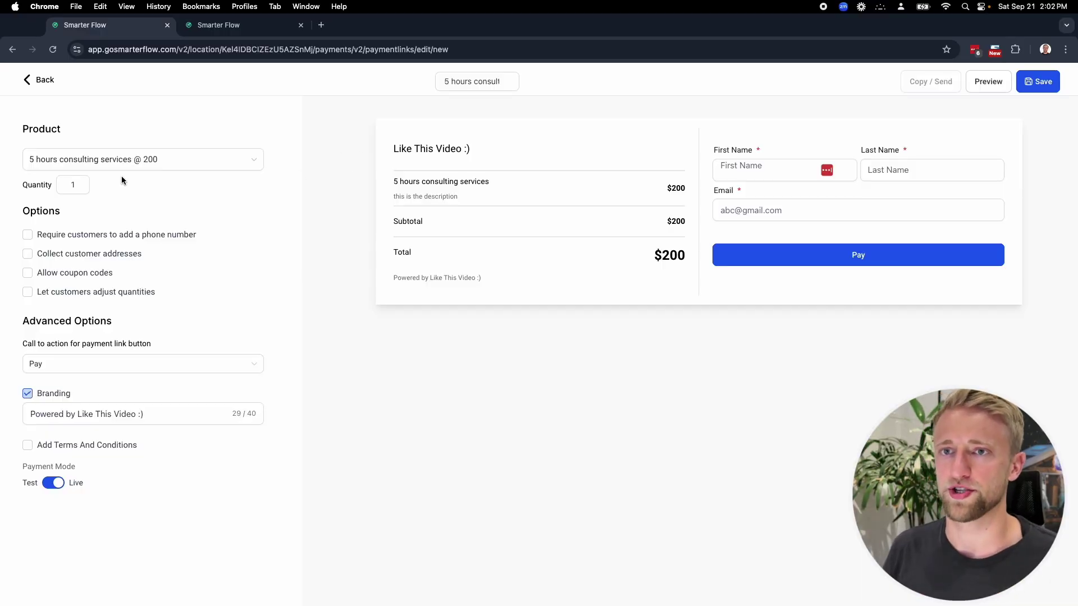
Step: Leave the phone, address, coupon and quantity checkout options all unchecked
left_click(27, 236)
left_click(28, 253)
left_click(27, 272)
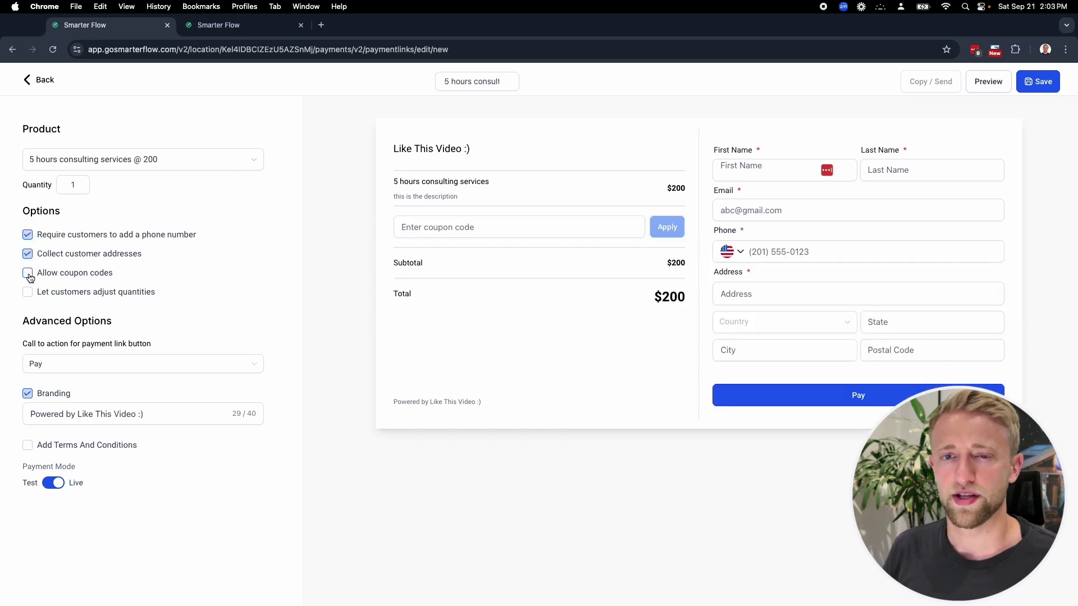
left_click(27, 293)
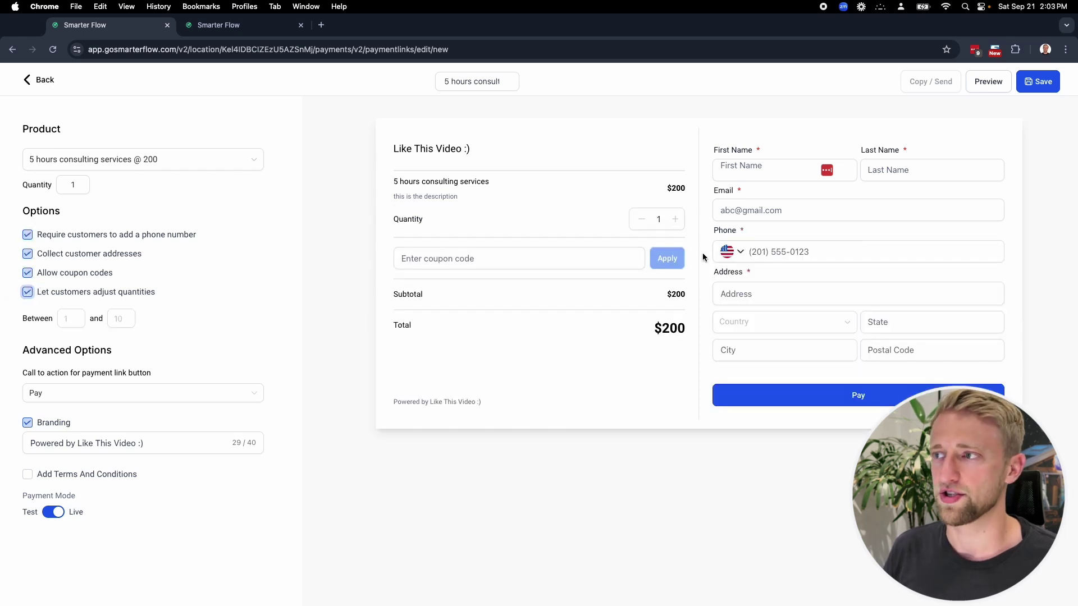
left_click(28, 292)
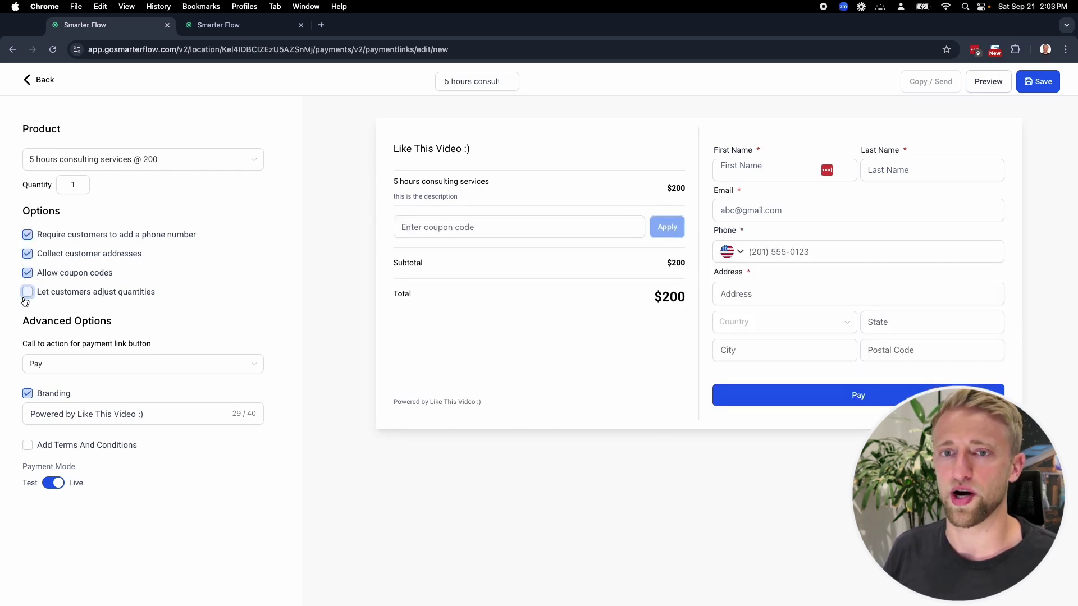
left_click(27, 273)
left_click(27, 254)
left_click(27, 238)
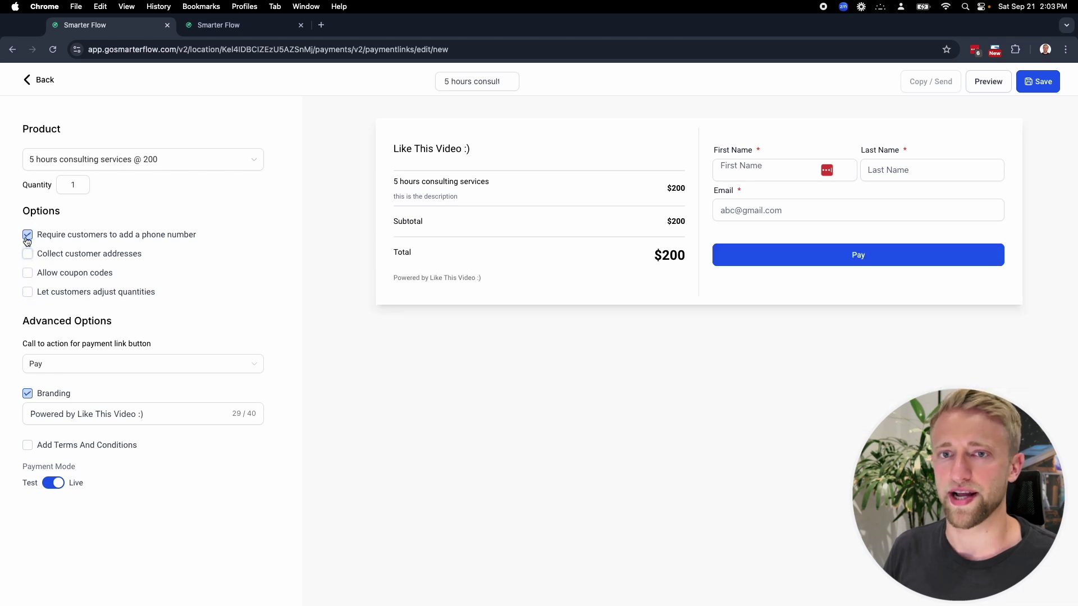
Step: Set the call-to-action button to Pay and keep the Powered by branding shown
left_click(114, 364)
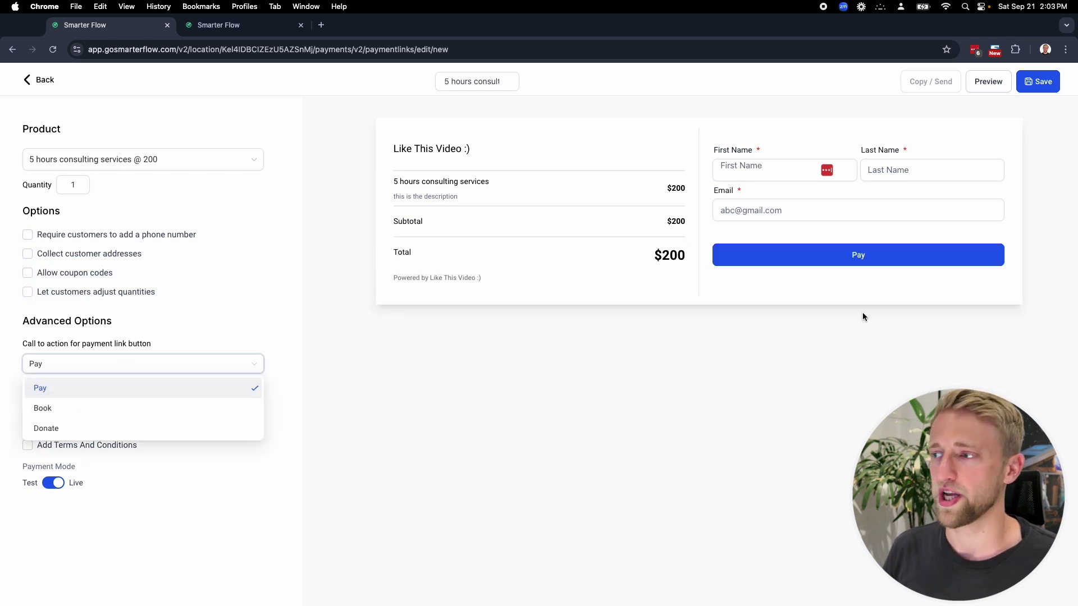
left_click(90, 405)
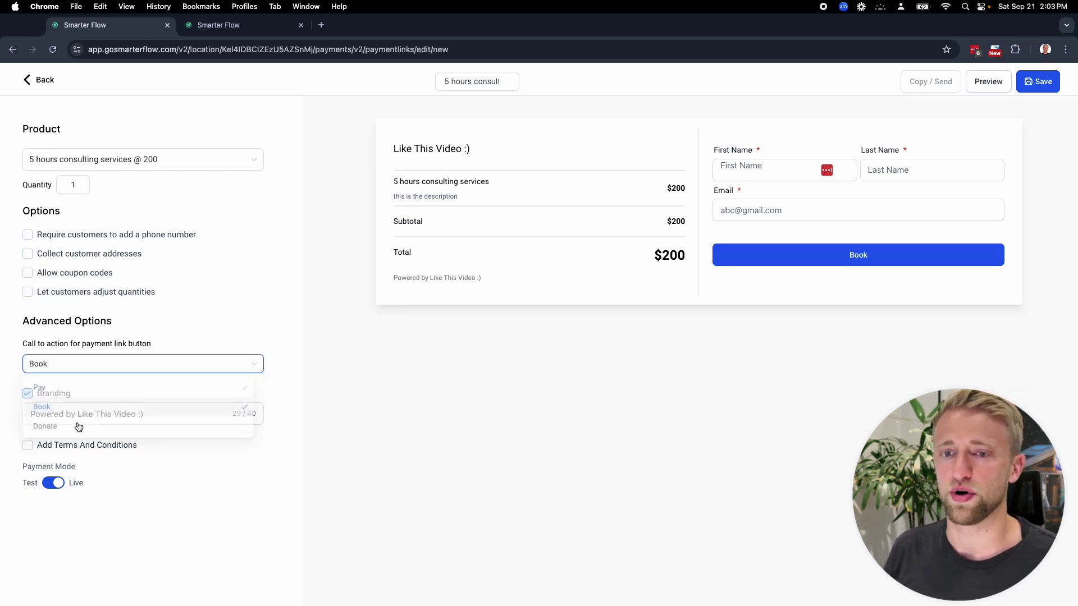
left_click(93, 362)
left_click(49, 428)
left_click(89, 376)
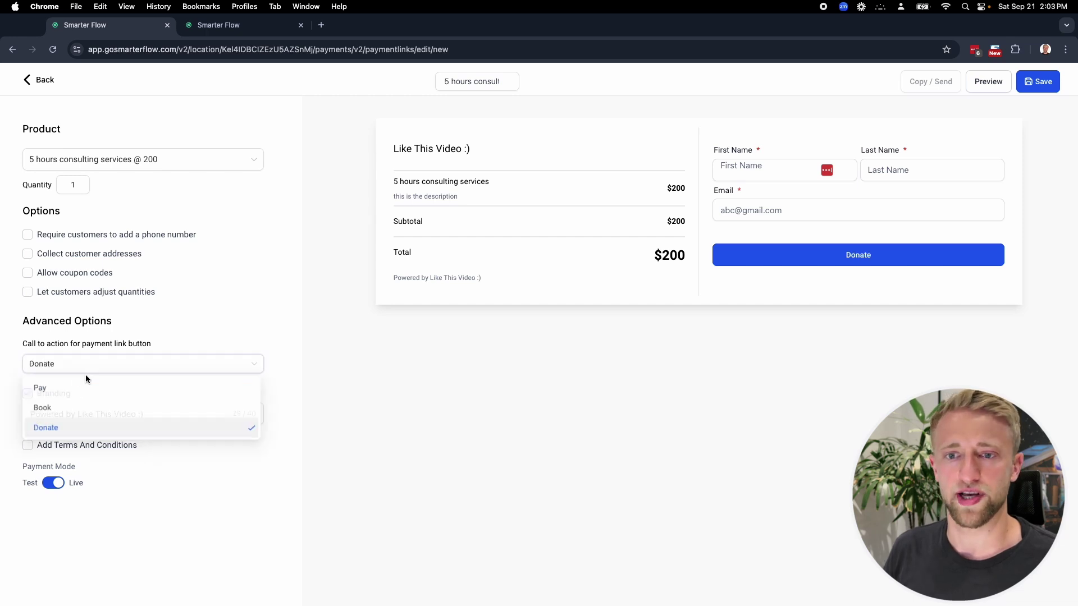
left_click(75, 386)
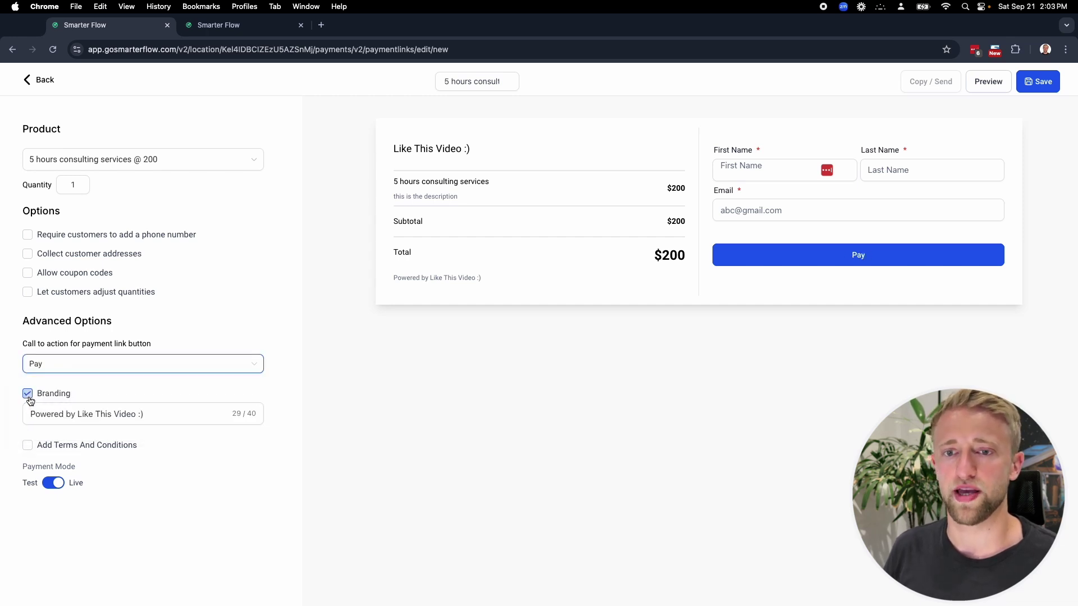
left_click(27, 394)
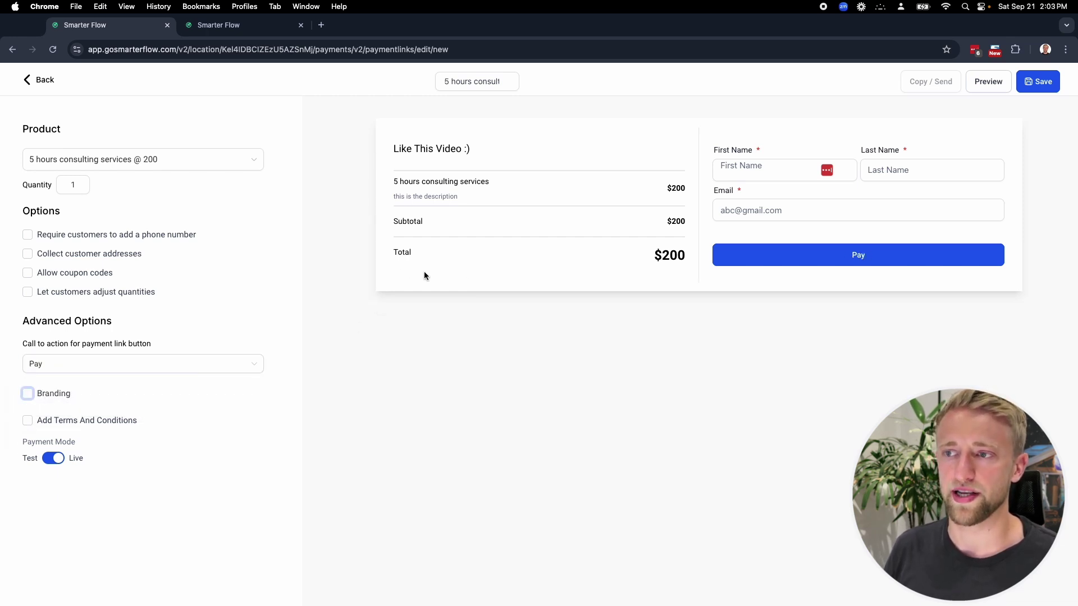
left_click(28, 394)
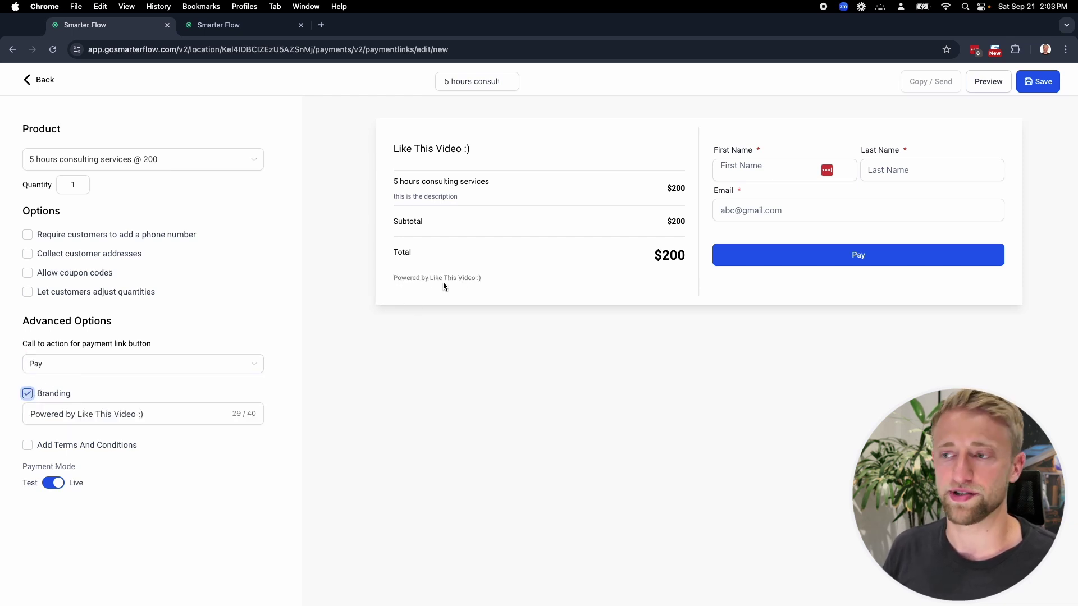
left_click_drag(150, 414, 40, 415)
left_click(26, 446)
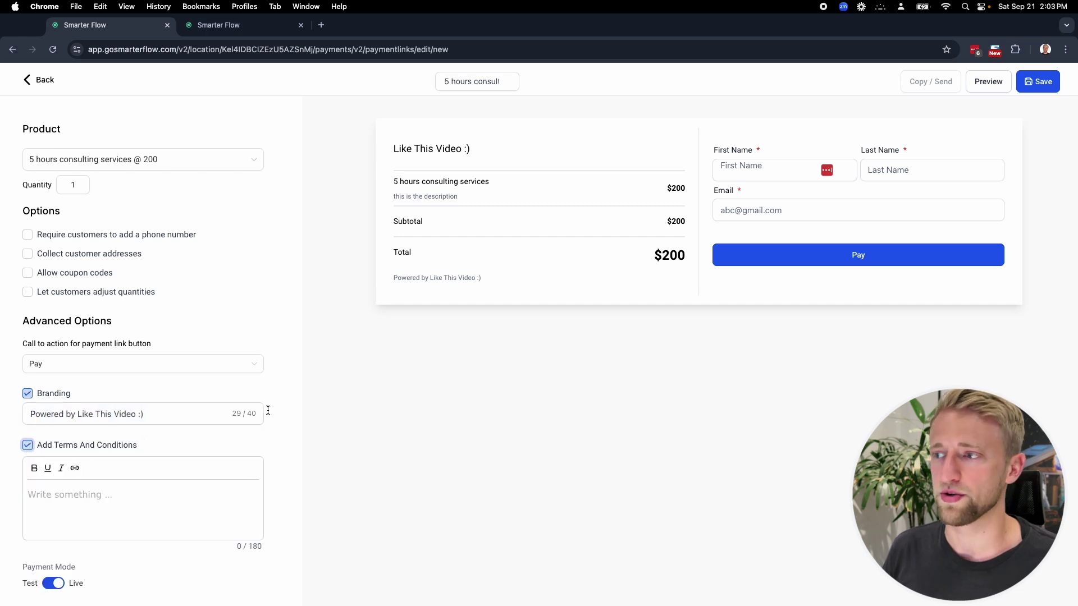
left_click(142, 502)
type("sfsdfsdfsd")
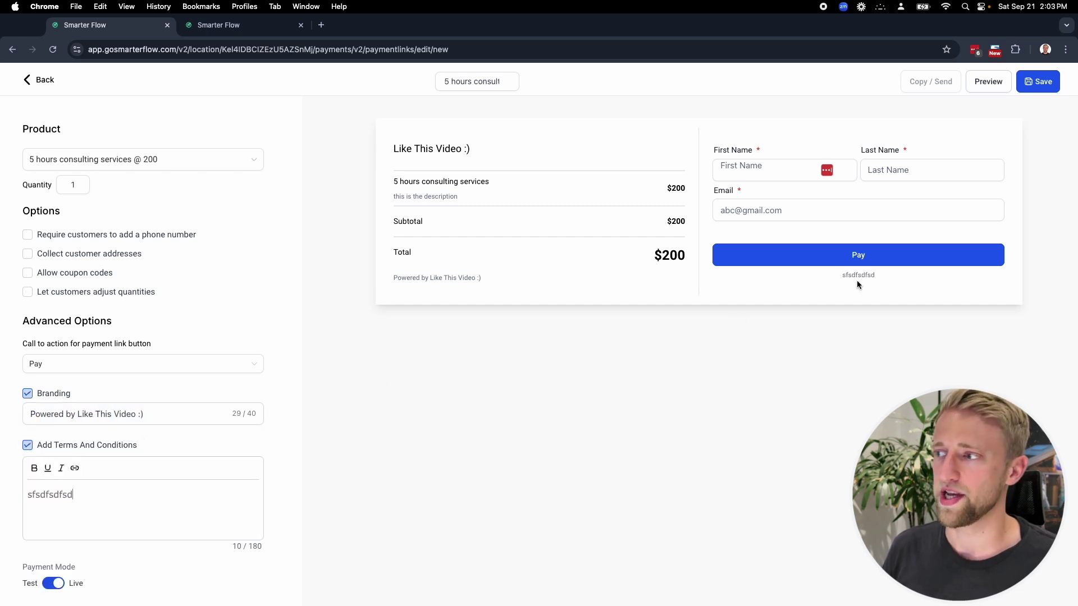
type("fsdfsdfsdfsdf")
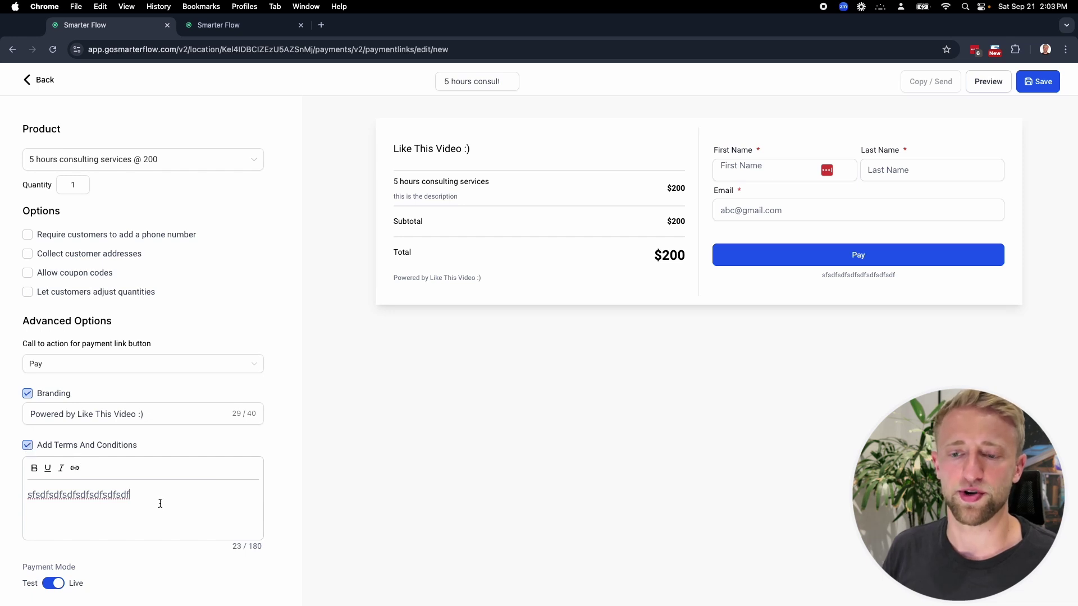
left_click_drag(160, 503, 3, 493)
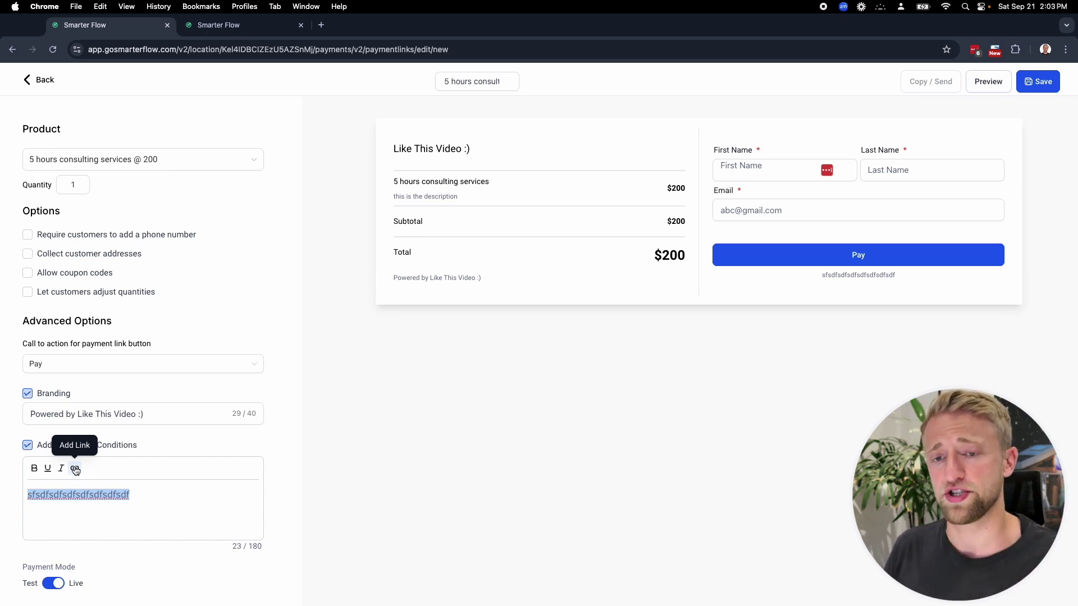
left_click(28, 445)
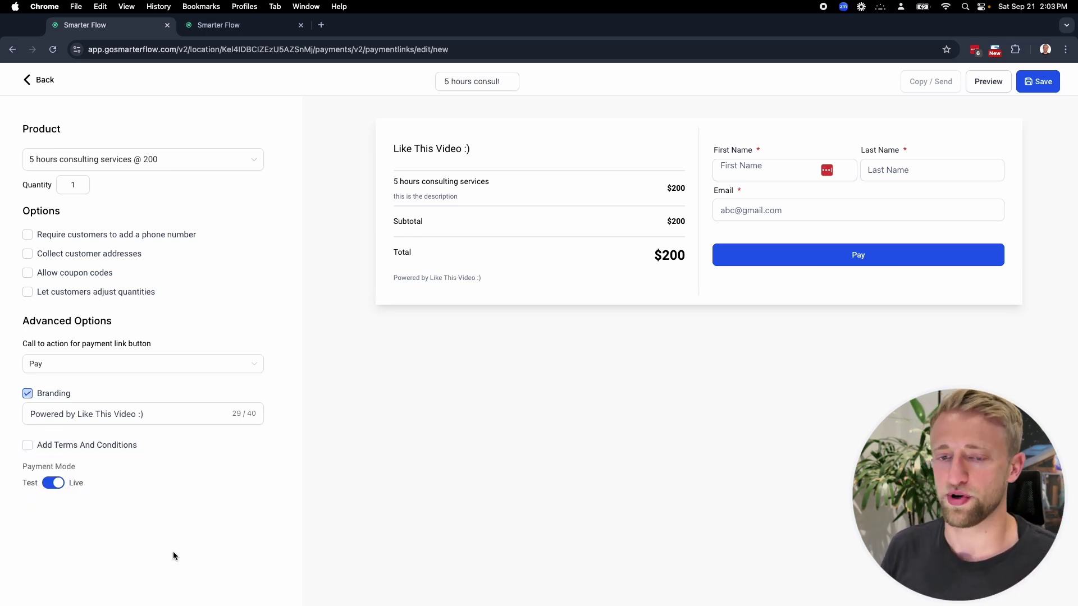
left_click(54, 483)
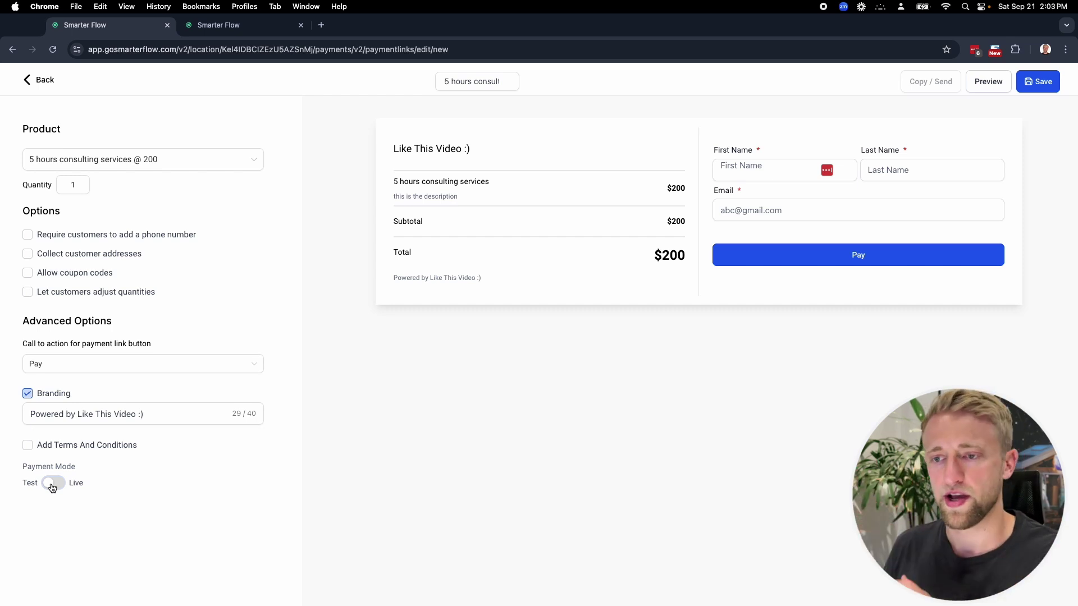
left_click(52, 484)
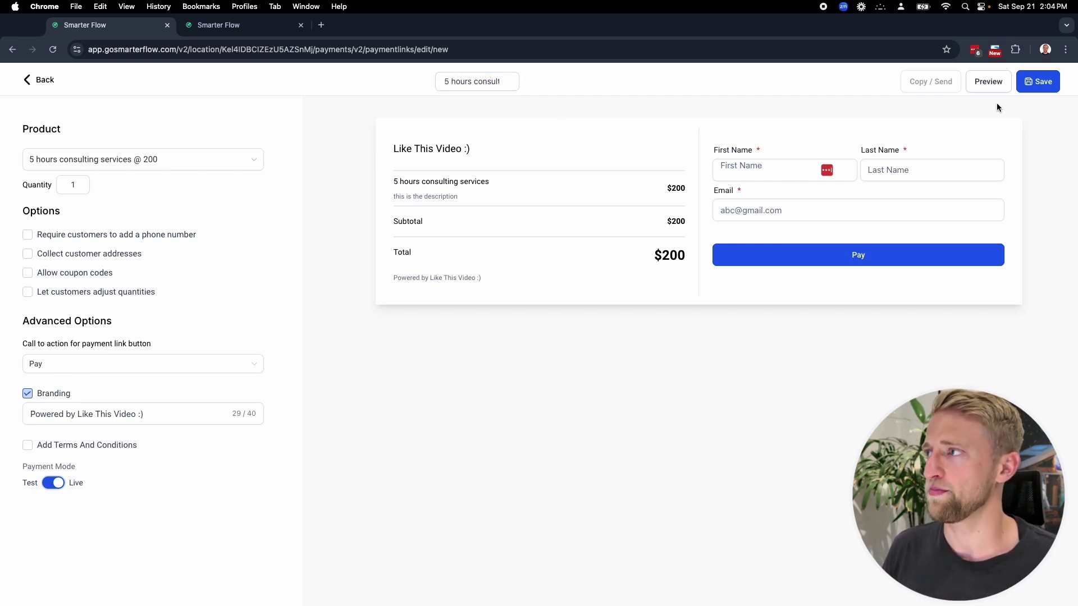
Step: Save the '5 hours consulting services' link, review its share options, and return to Payment Links
left_click(1042, 81)
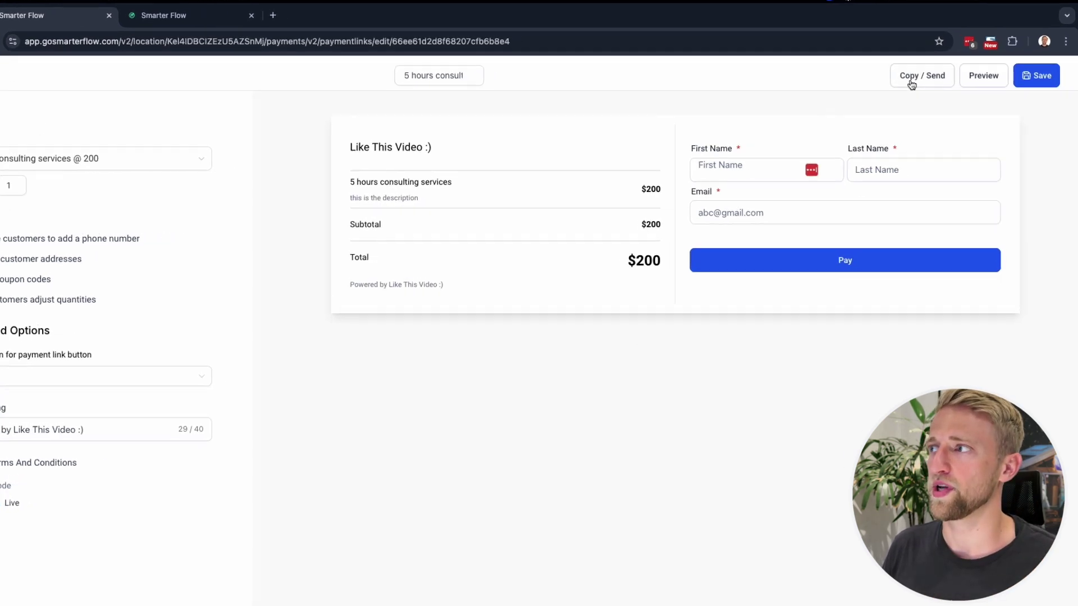
left_click(929, 82)
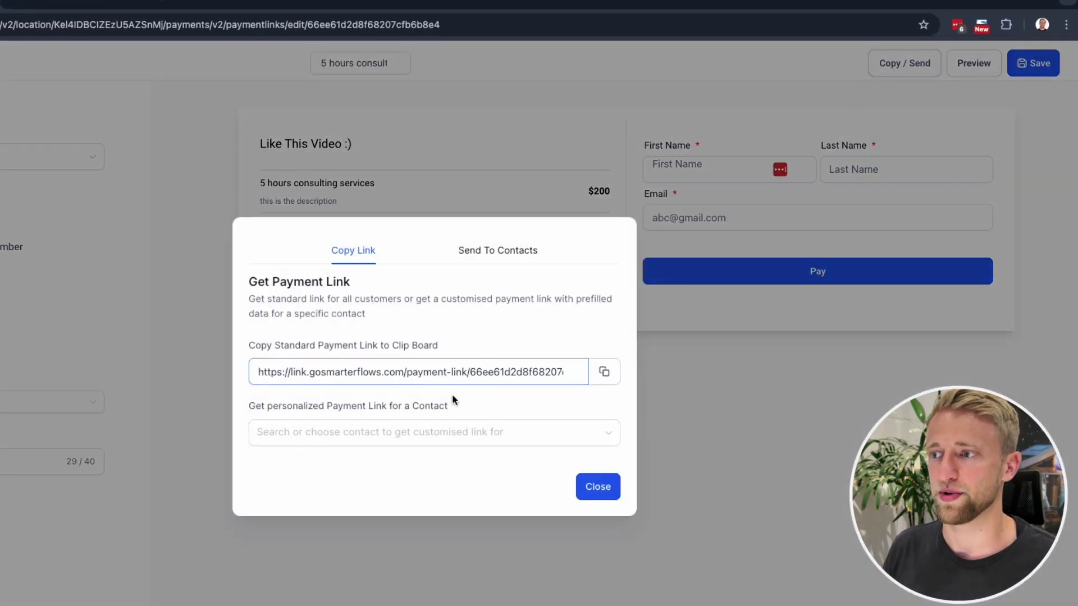
left_click(401, 432)
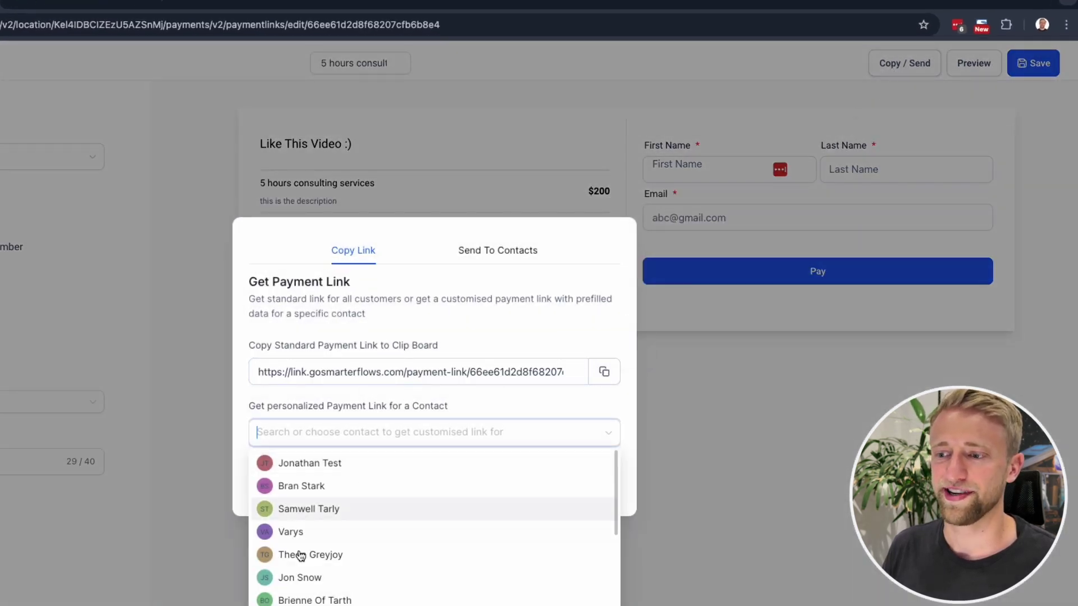
left_click(366, 398)
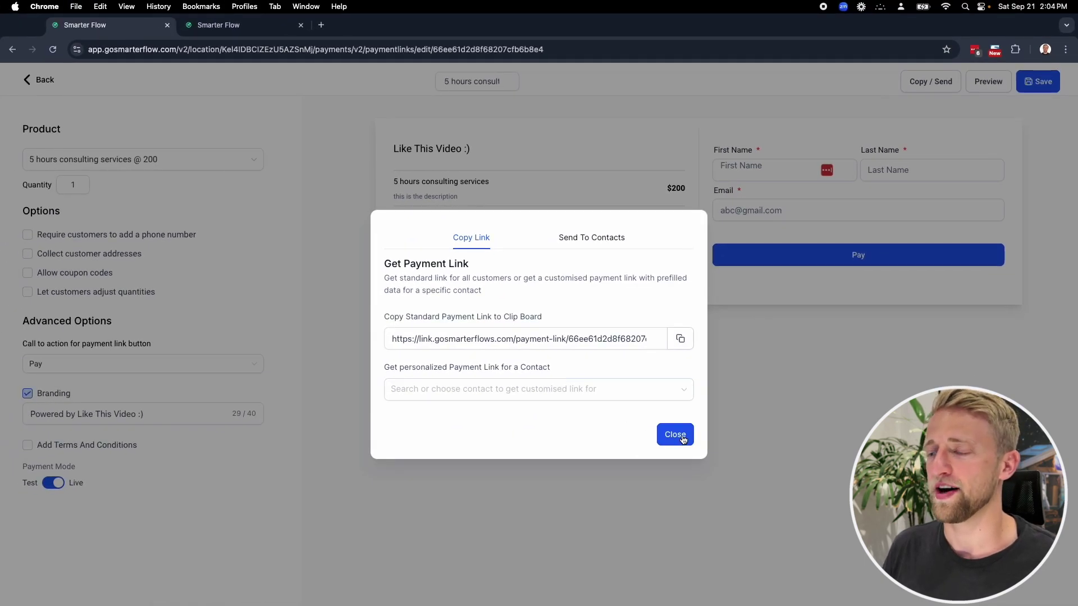
left_click(682, 437)
left_click(43, 80)
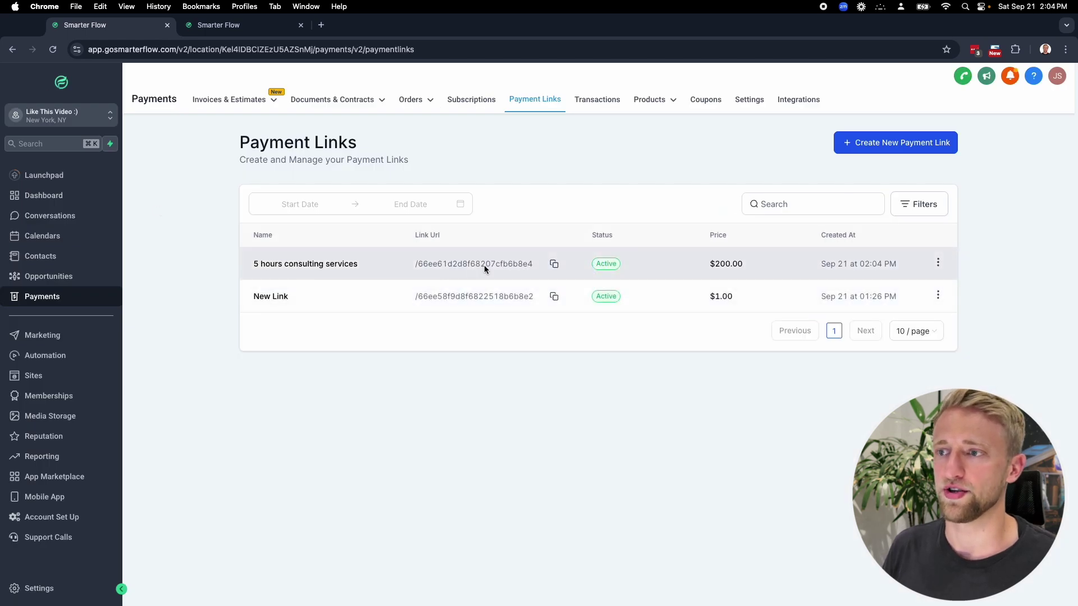
Step: Copy the consulting link's URL and load its checkout page in a new tab
left_click(553, 265)
left_click(321, 25)
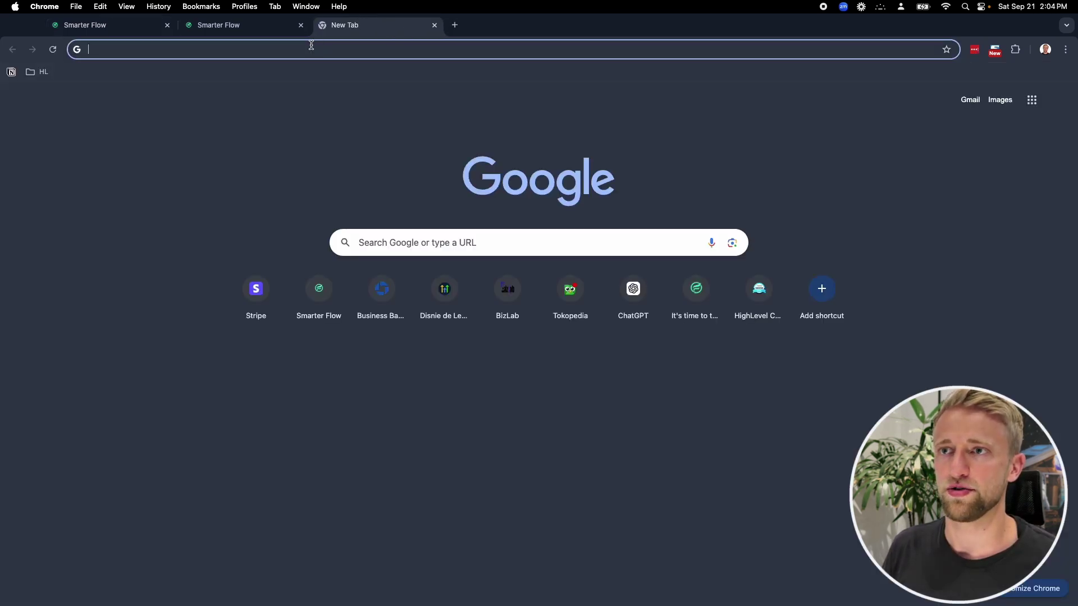
key("super+v")
key("Return")
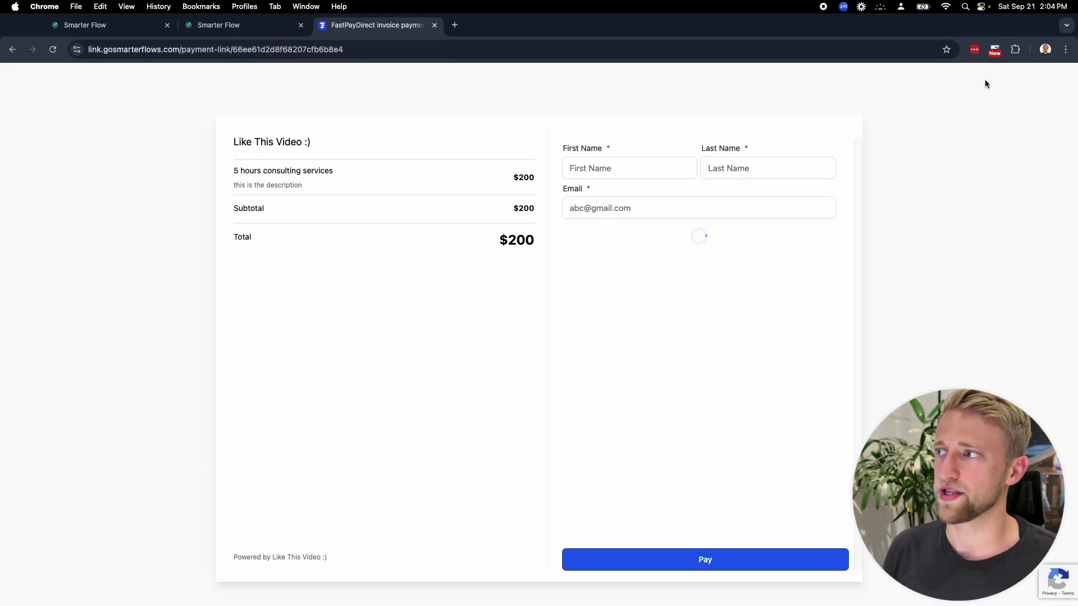
Step: Dismiss the payment error message and check the First Name and Email fields
left_click_drag(983, 106, 877, 84)
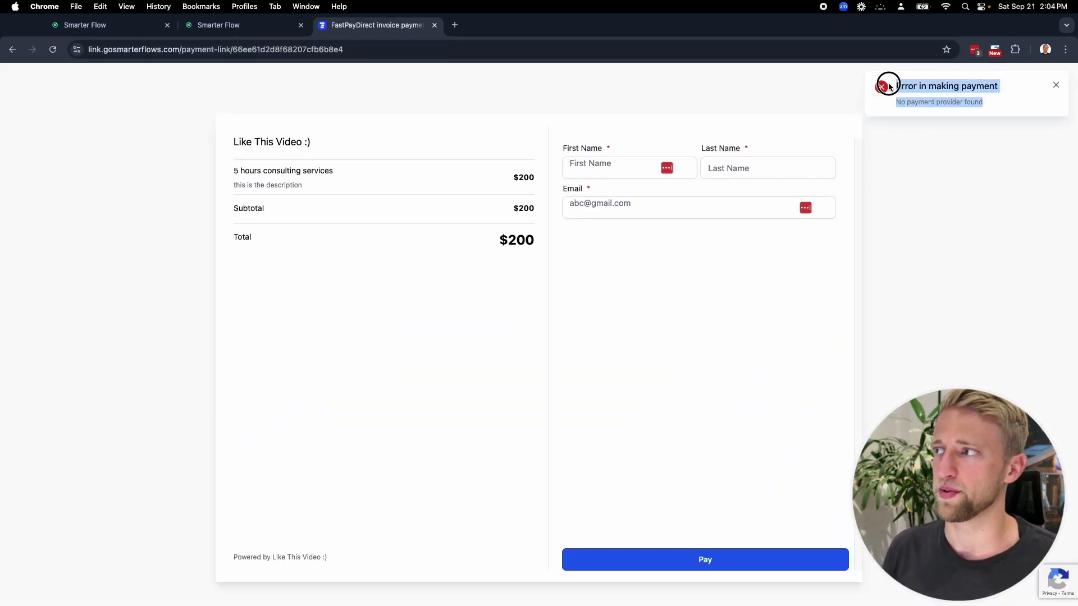
left_click(959, 145)
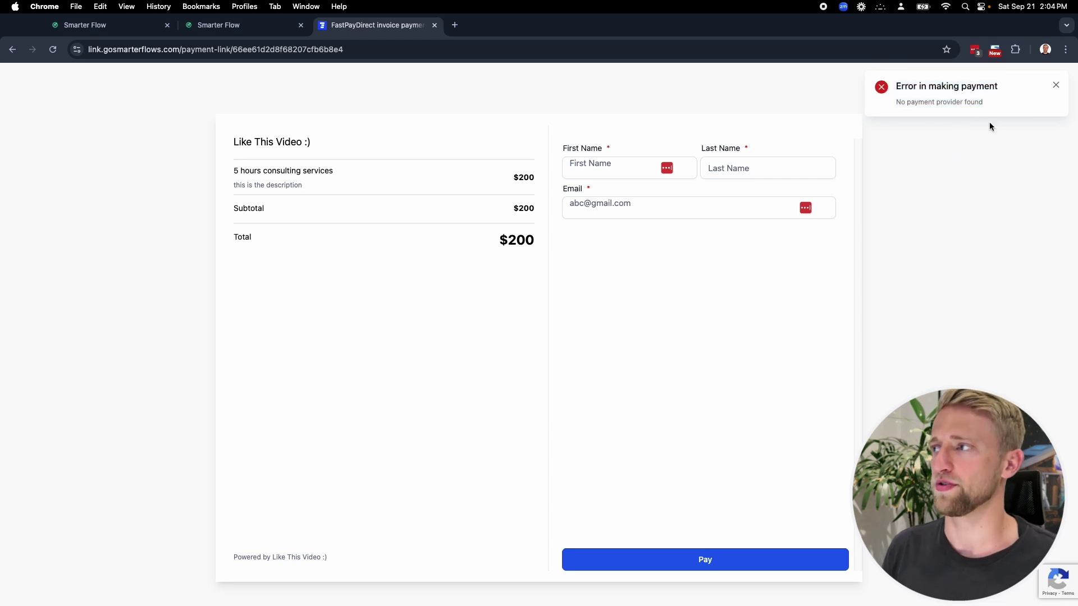
left_click_drag(998, 119, 918, 164)
left_click(923, 163)
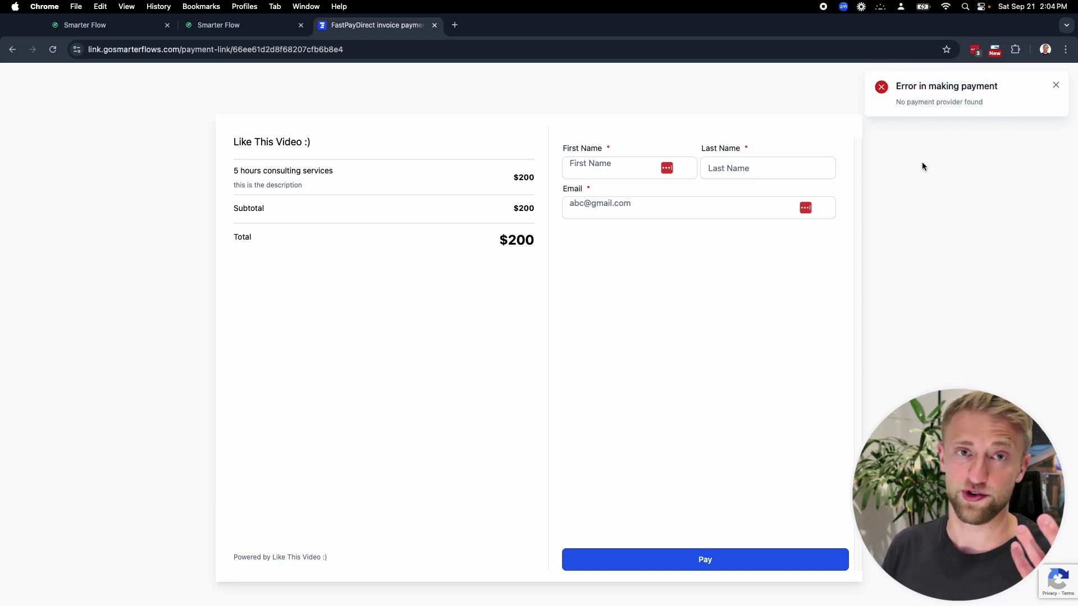
left_click(1055, 86)
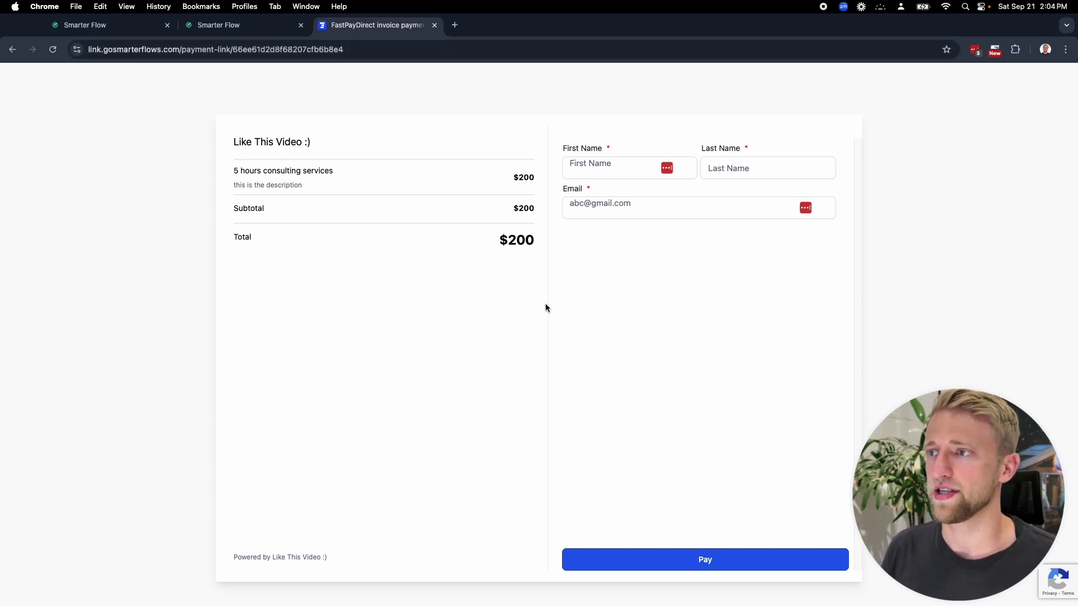
left_click(604, 172)
left_click(757, 210)
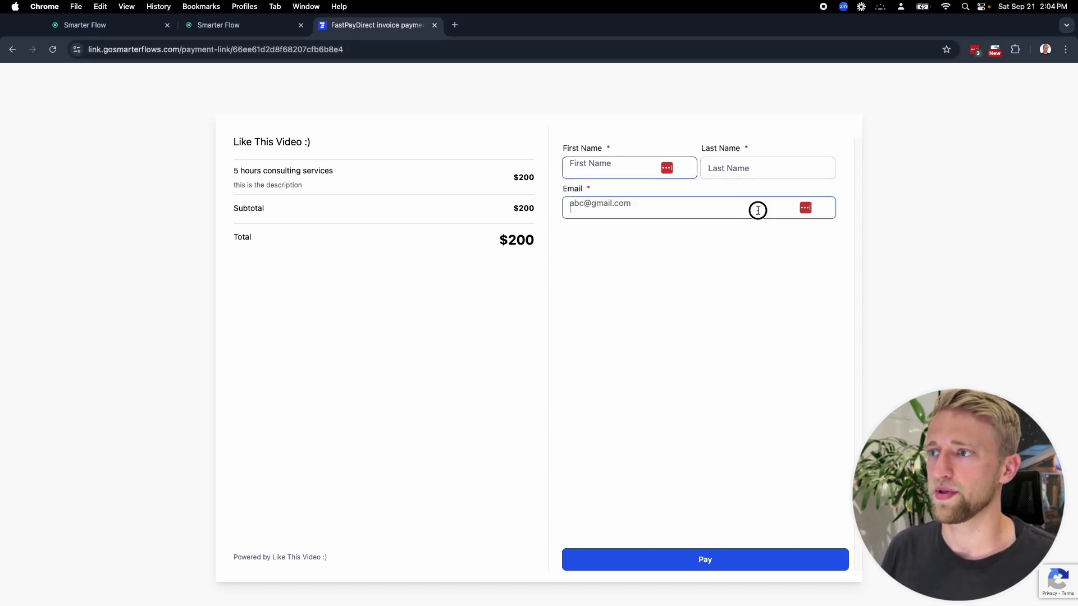
left_click(668, 274)
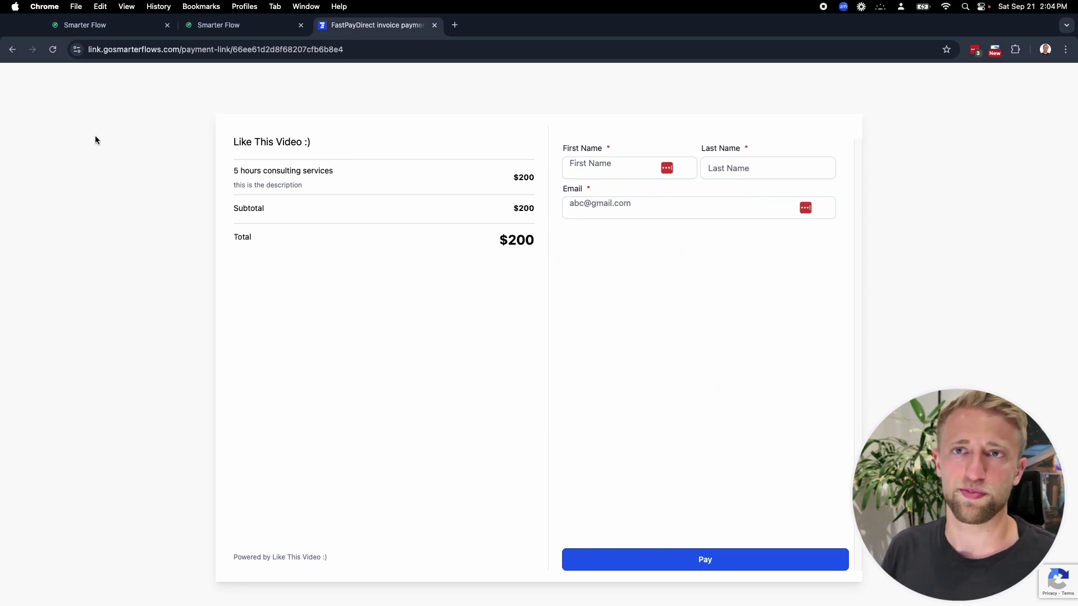
Step: Reopen the consulting link via Edit Link, view its live FastPayDirect page, then return to the workflow list
left_click(104, 25)
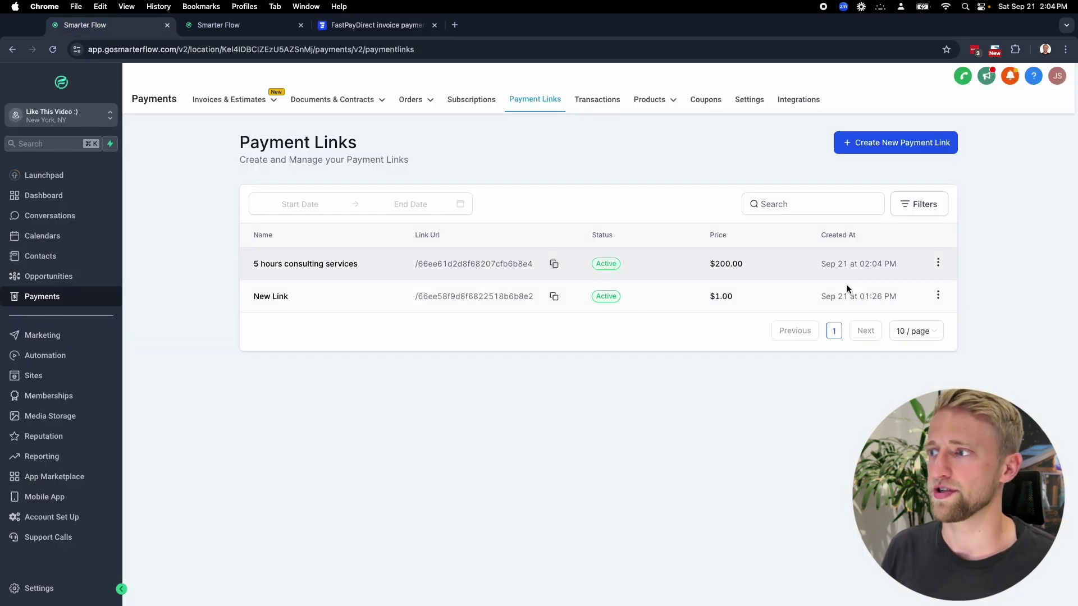
left_click(937, 262)
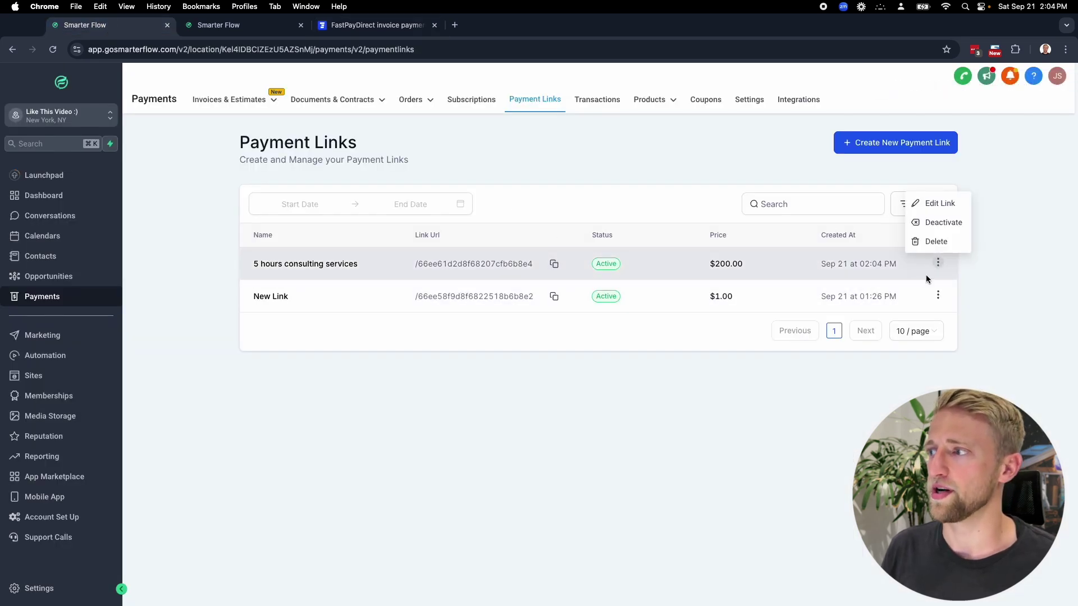
left_click(932, 203)
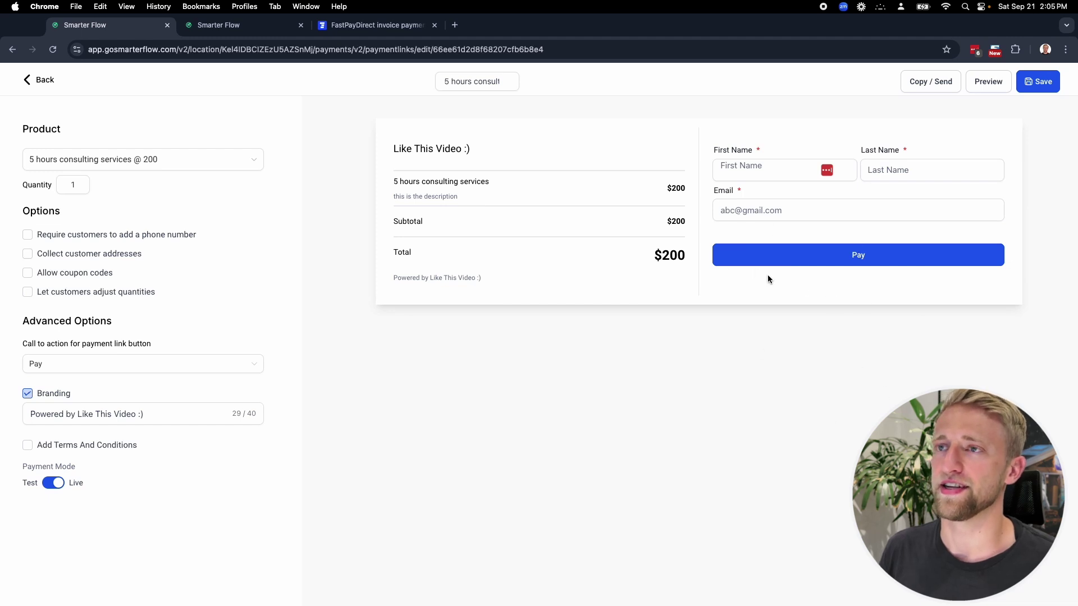
left_click(373, 28)
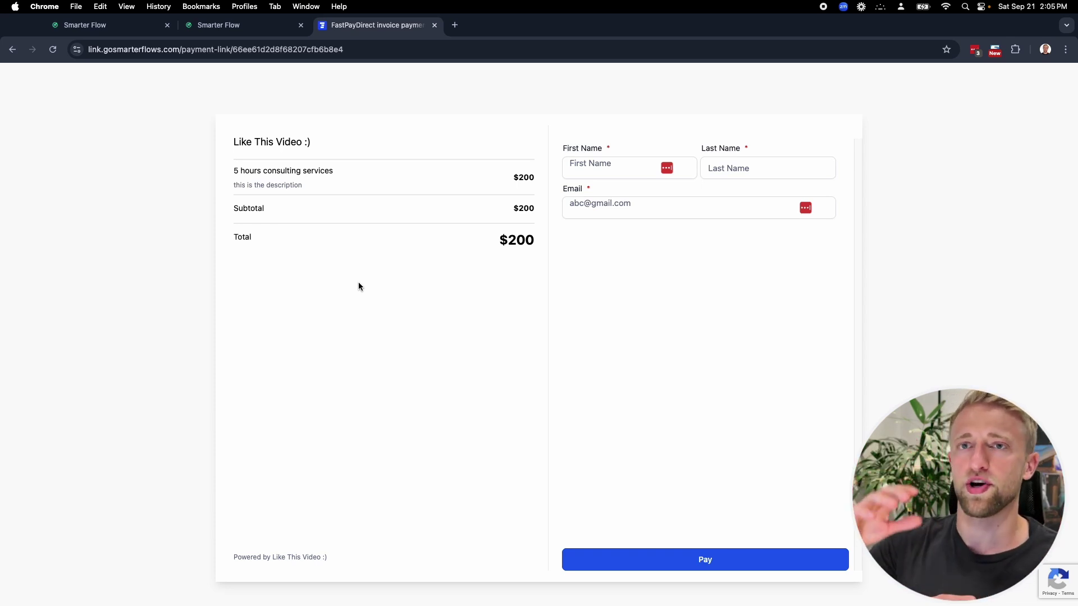
left_click(207, 37)
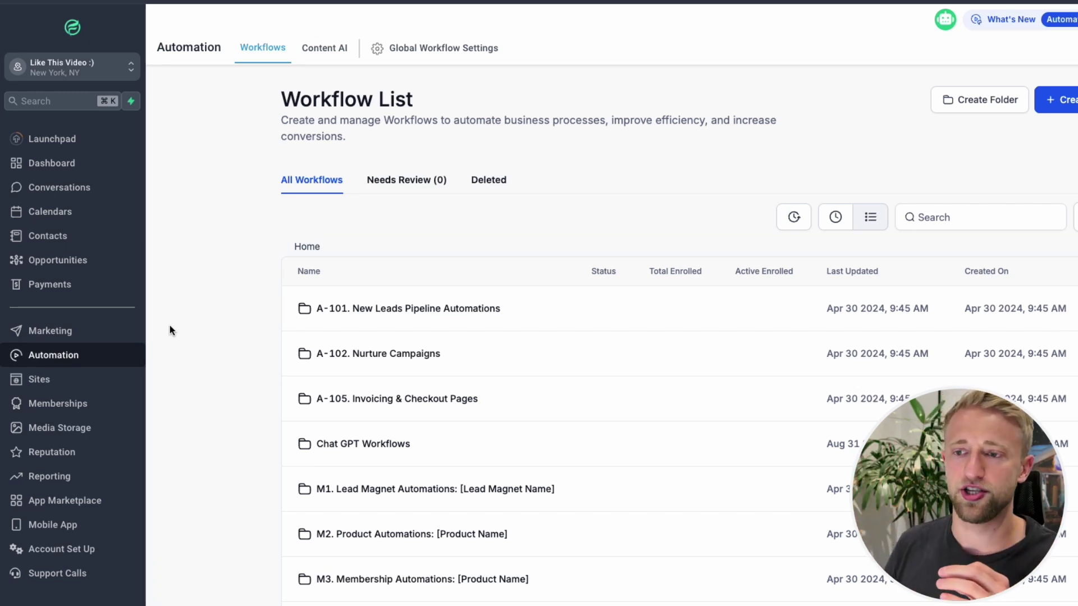
Step: Go into Chat GPT Workflows > Payment Links and launch the Payment Link Purchase workflow
scroll(159, 341, "down", 1)
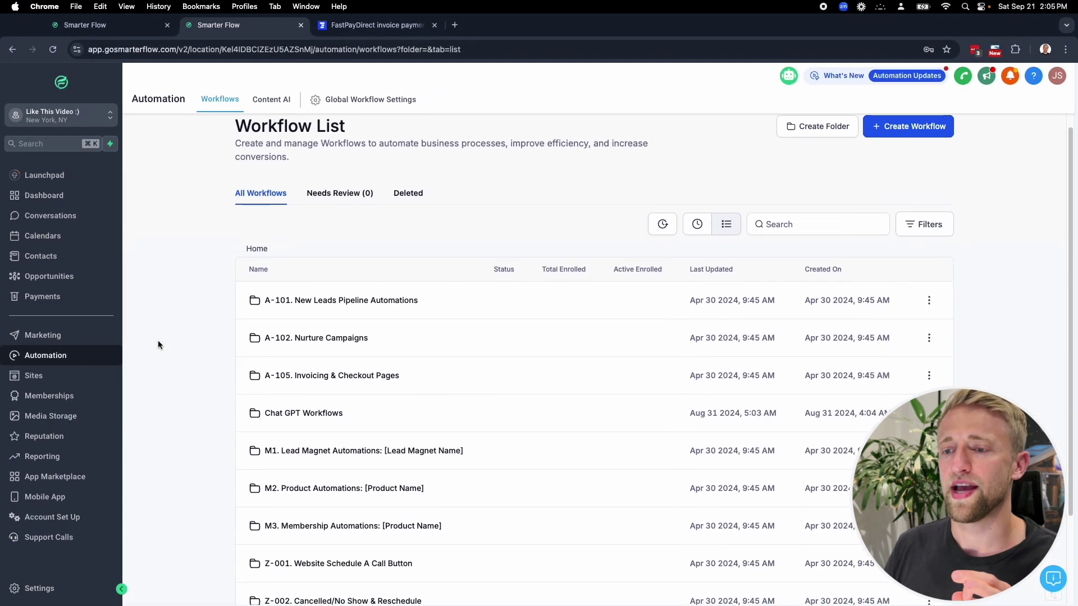
scroll(161, 348, "down", 1)
scroll(166, 351, "down", 1)
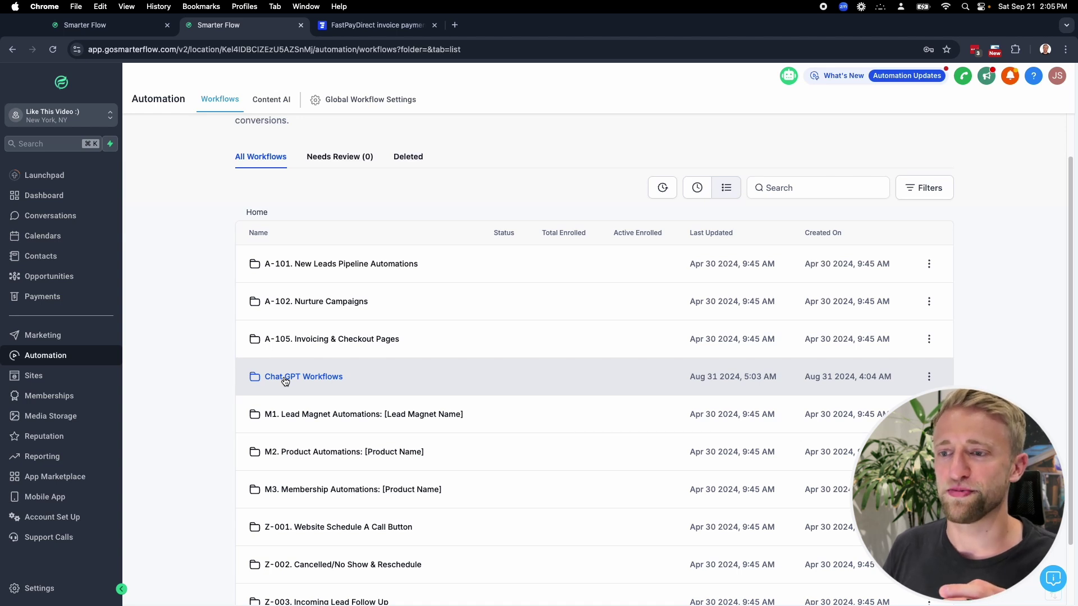
scroll(786, 297, "up", 3)
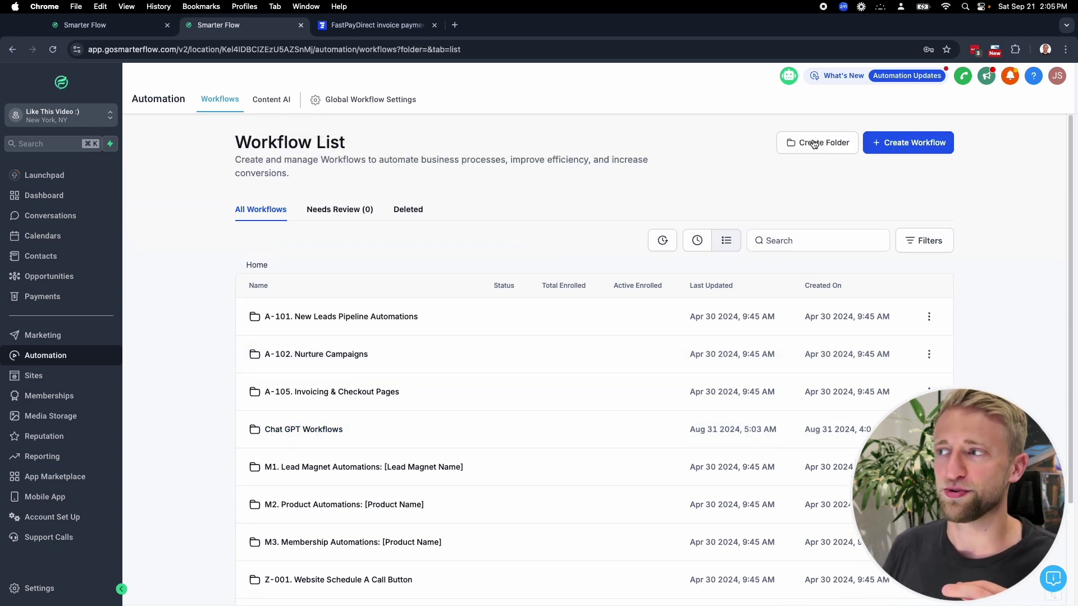
left_click(307, 430)
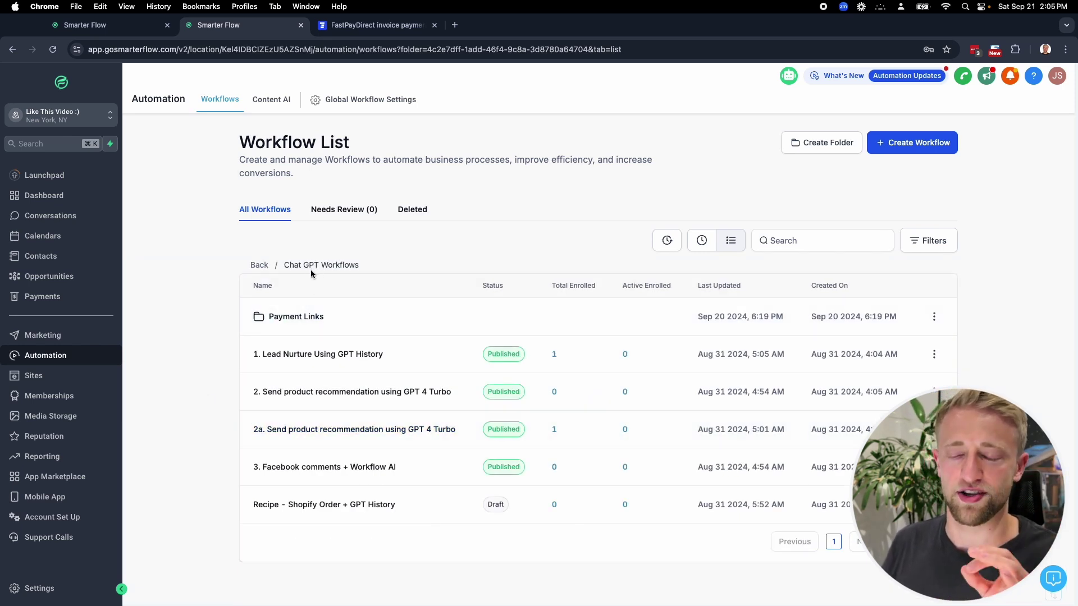
left_click(286, 322)
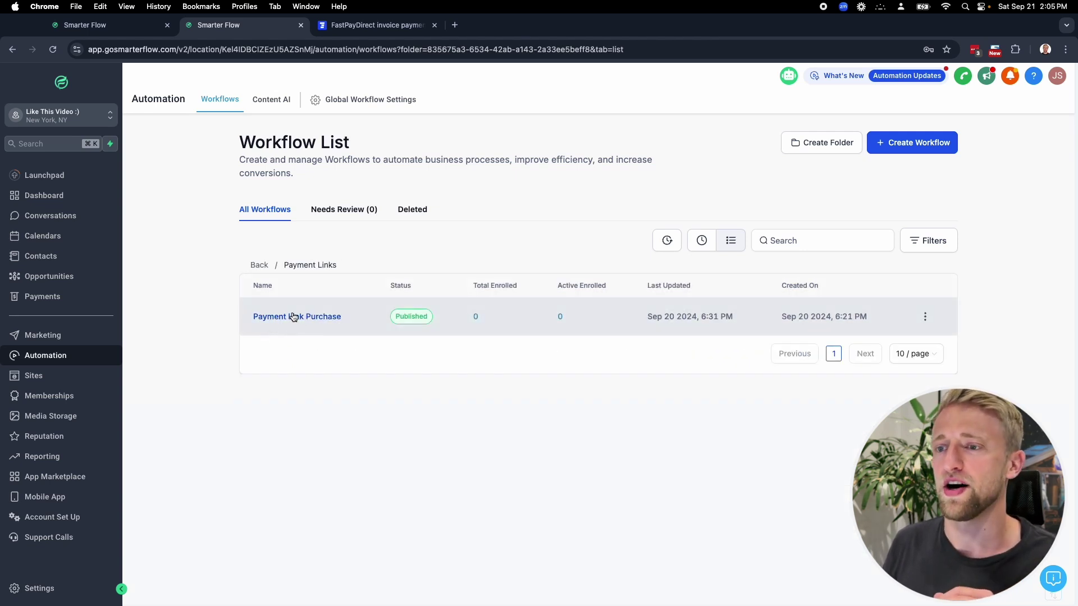
left_click(293, 316)
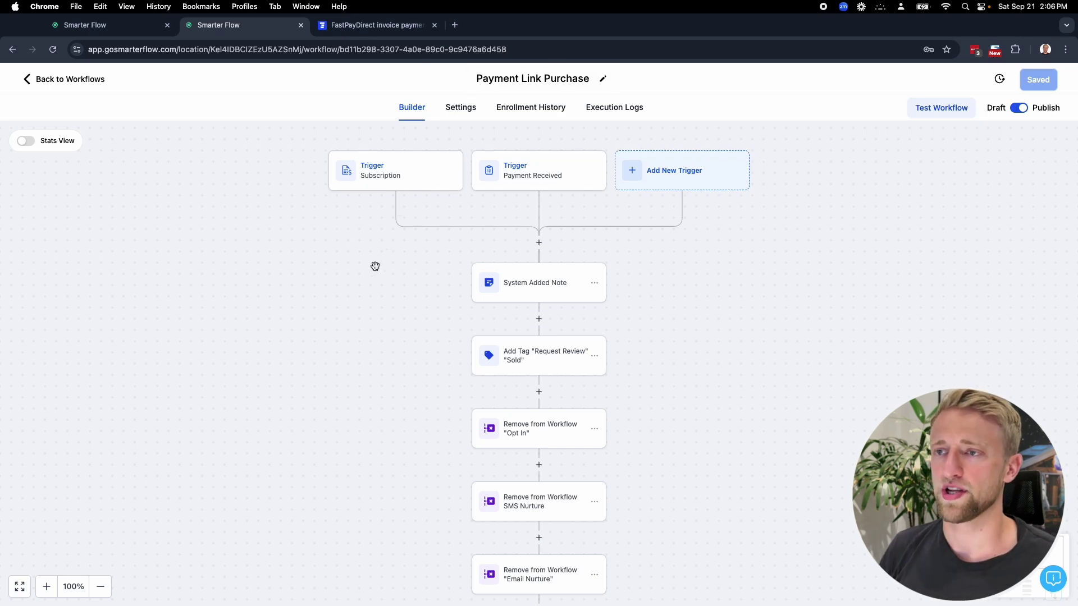
scroll(374, 253, "up", 5)
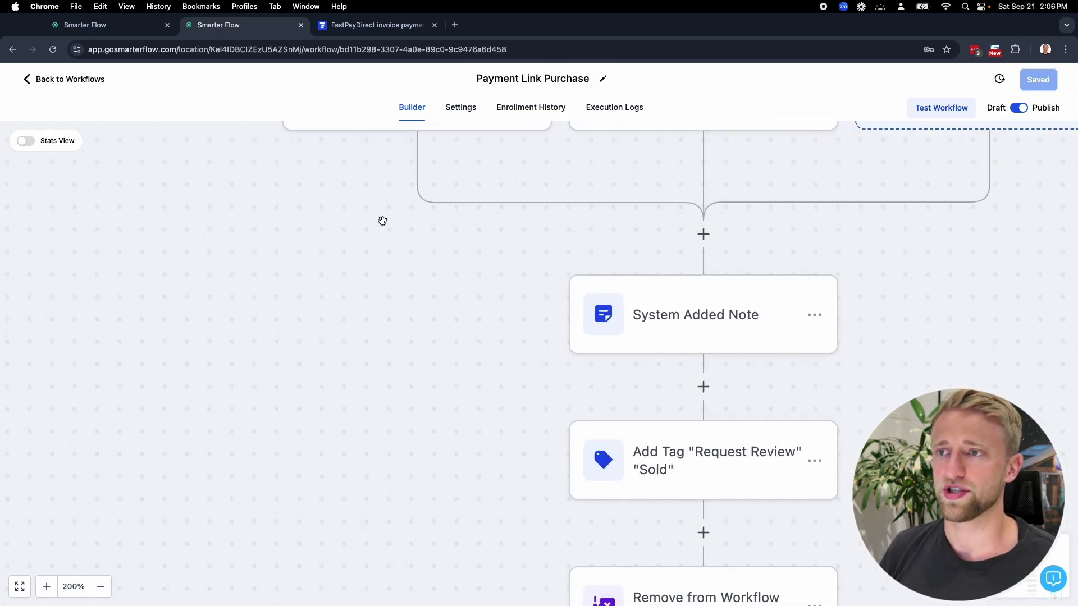
left_click(103, 586)
left_click(103, 586)
left_click(103, 587)
left_click_drag(402, 365, 300, 407)
left_click(346, 265)
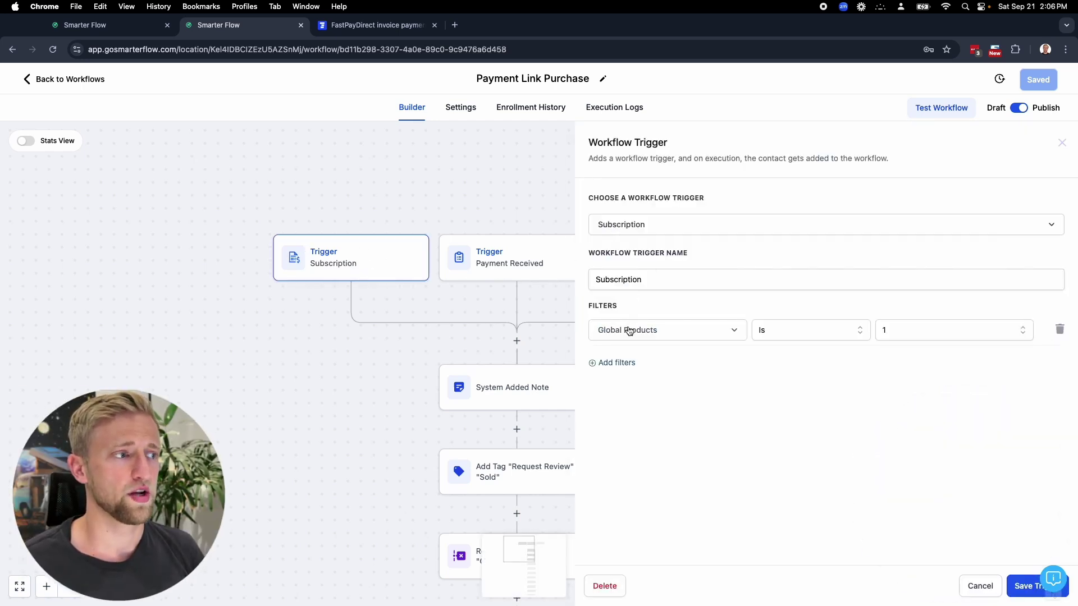
left_click(896, 336)
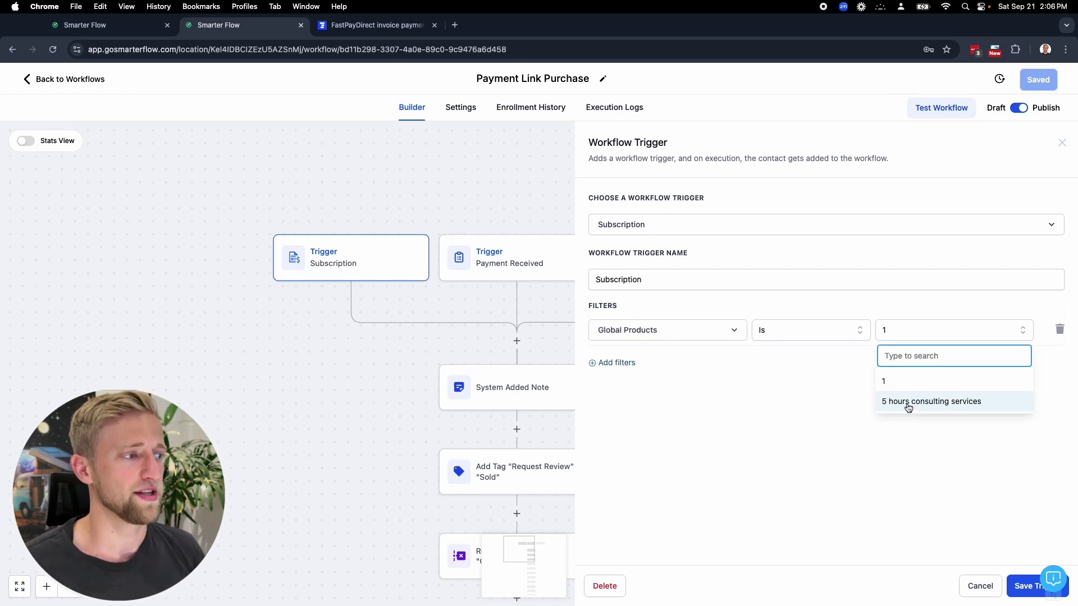
left_click(908, 402)
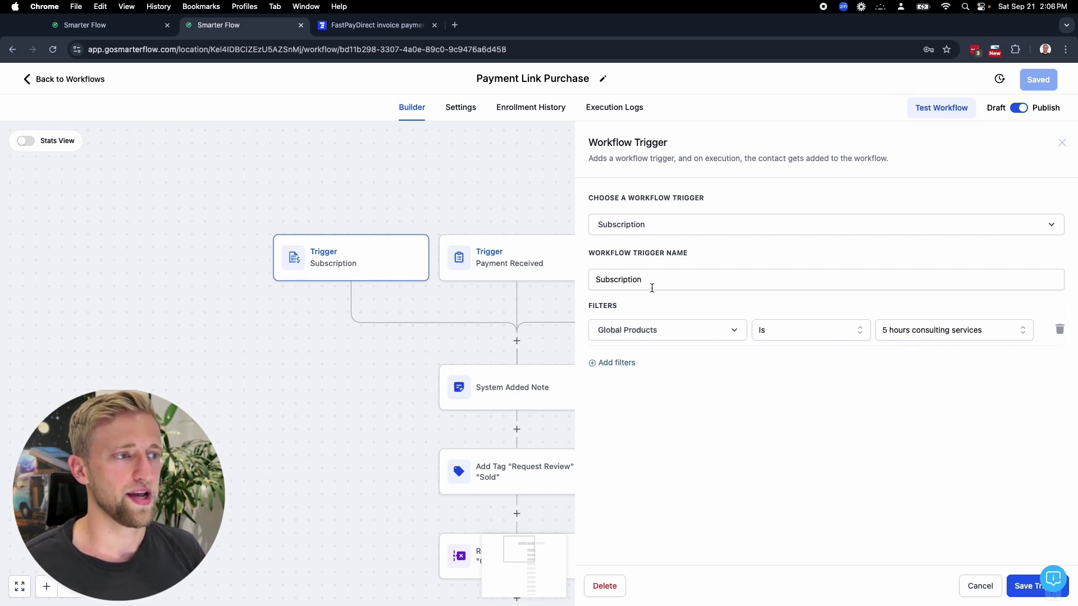
left_click(992, 592)
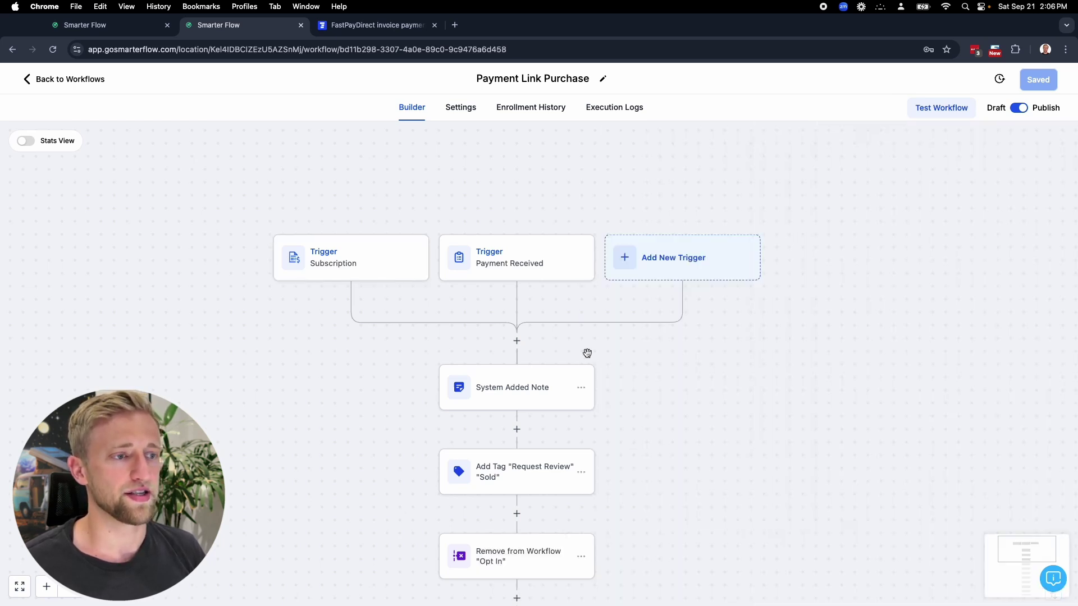
scroll(642, 306, "down", 3)
scroll(561, 393, "down", 5)
scroll(591, 224, "down", 4)
scroll(595, 281, "up", 15)
scroll(598, 413, "up", 1)
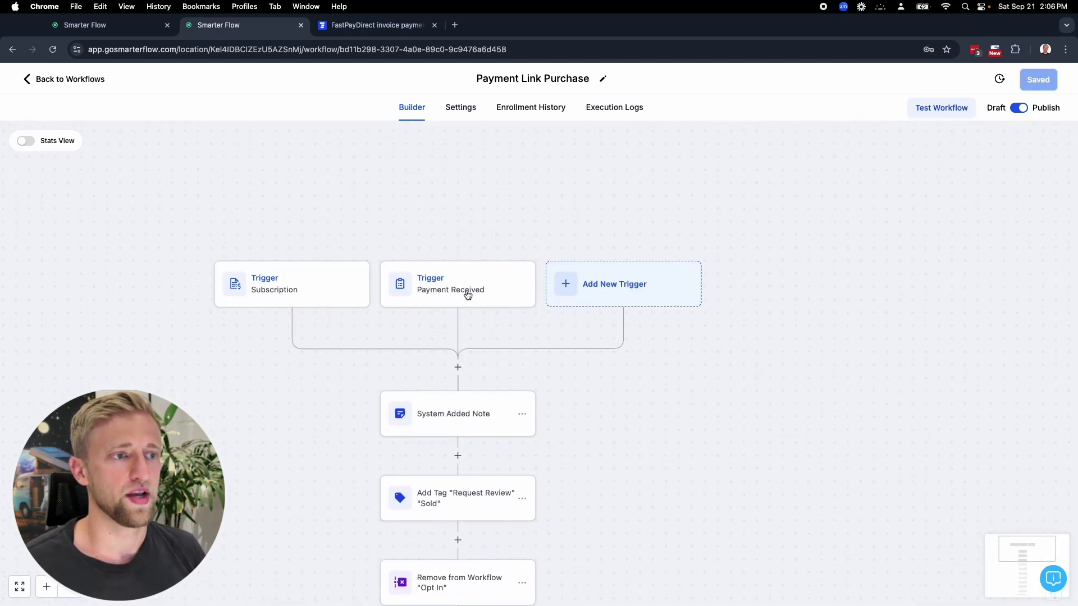
left_click(467, 292)
left_click(370, 25)
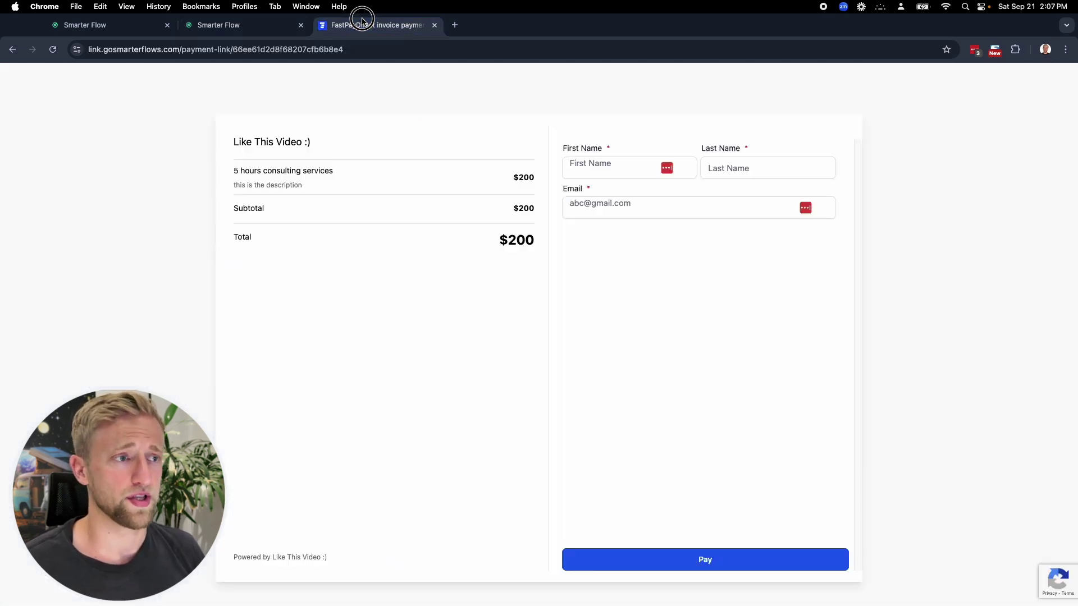
left_click(206, 27)
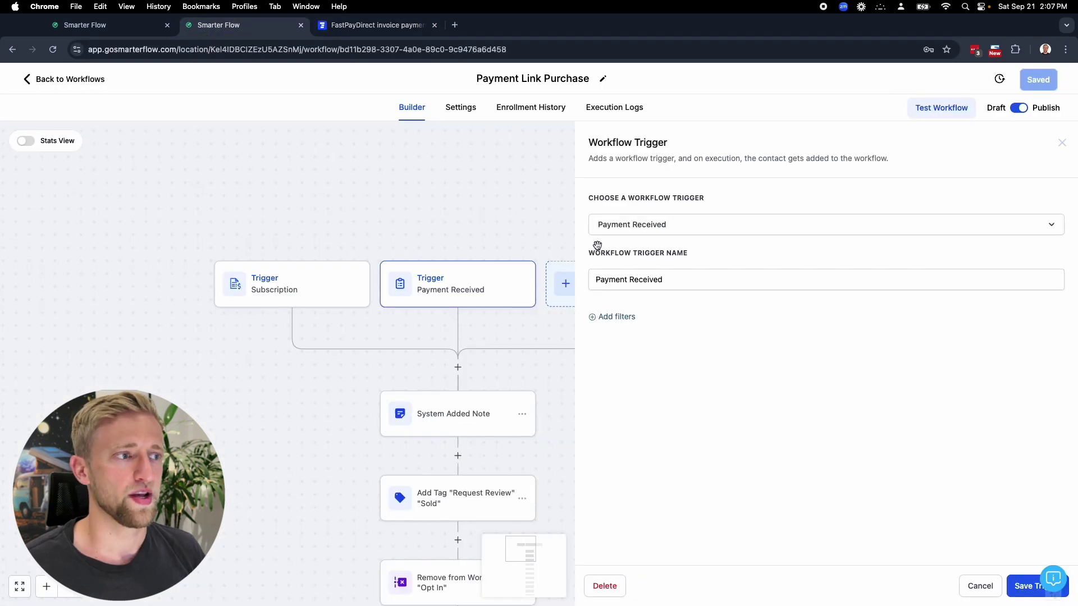
left_click(610, 318)
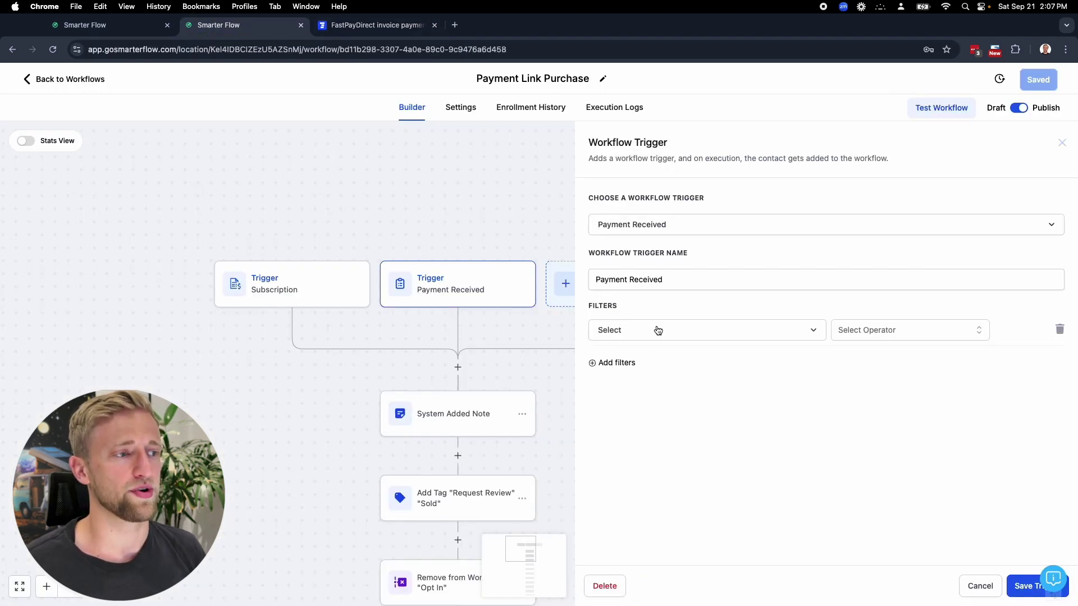
left_click(657, 332)
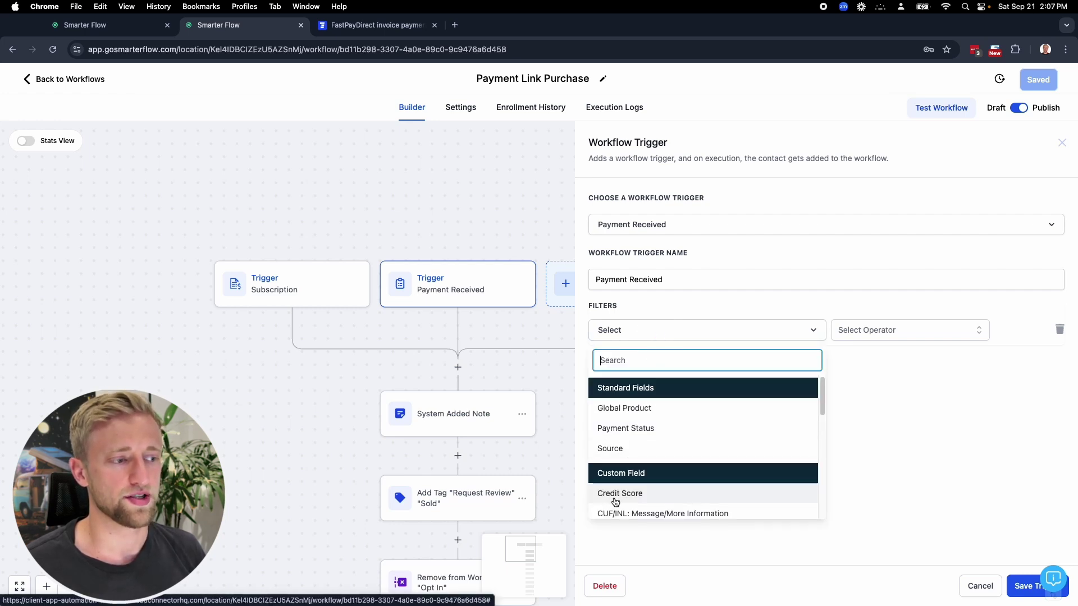
left_click(624, 412)
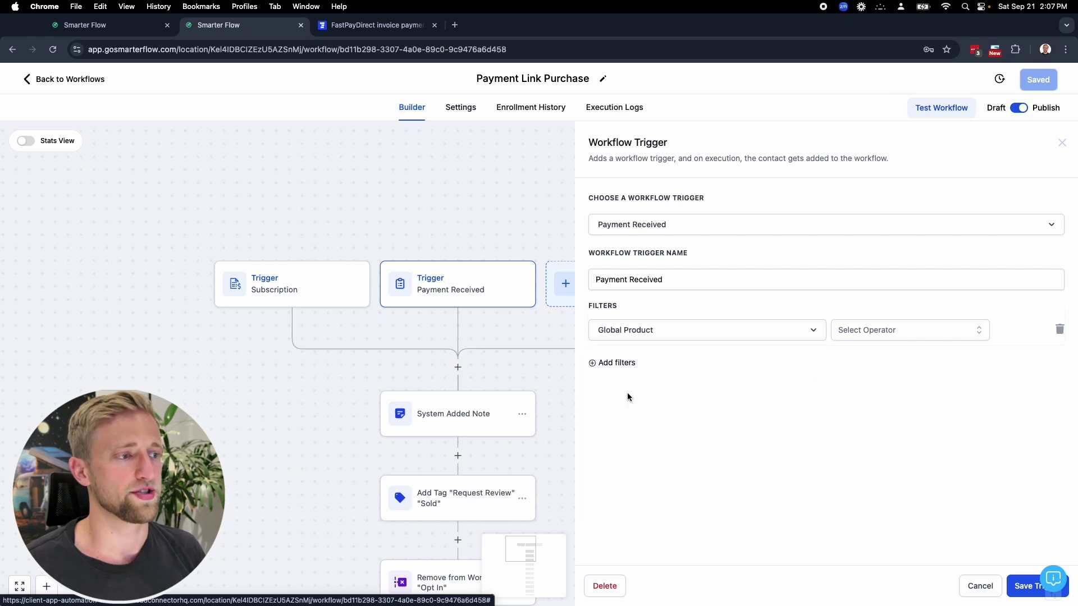
left_click(927, 328)
left_click(867, 354)
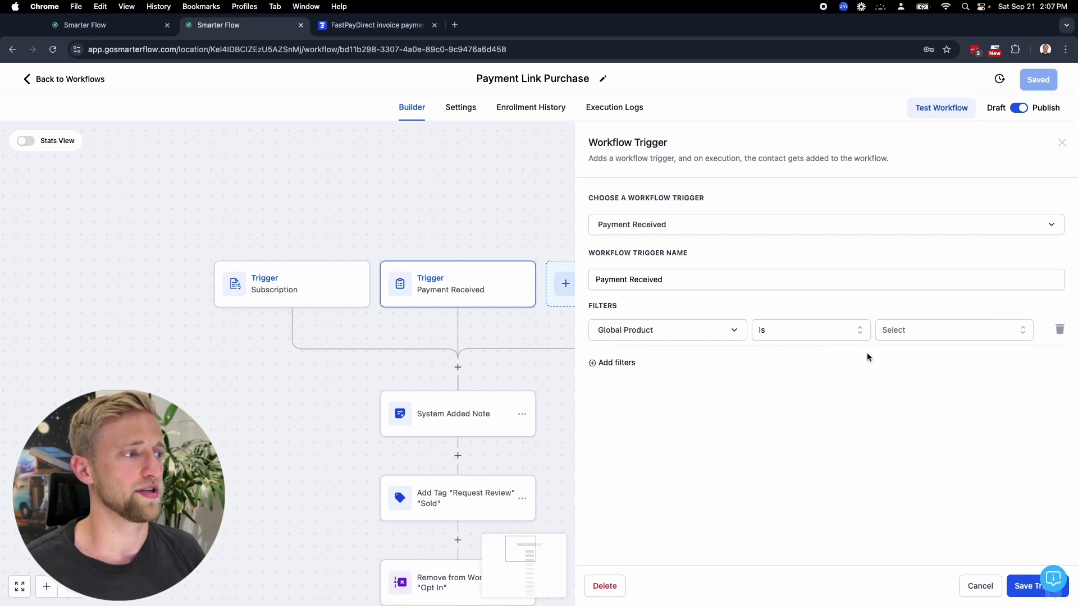
left_click(834, 337)
left_click(916, 331)
left_click(901, 401)
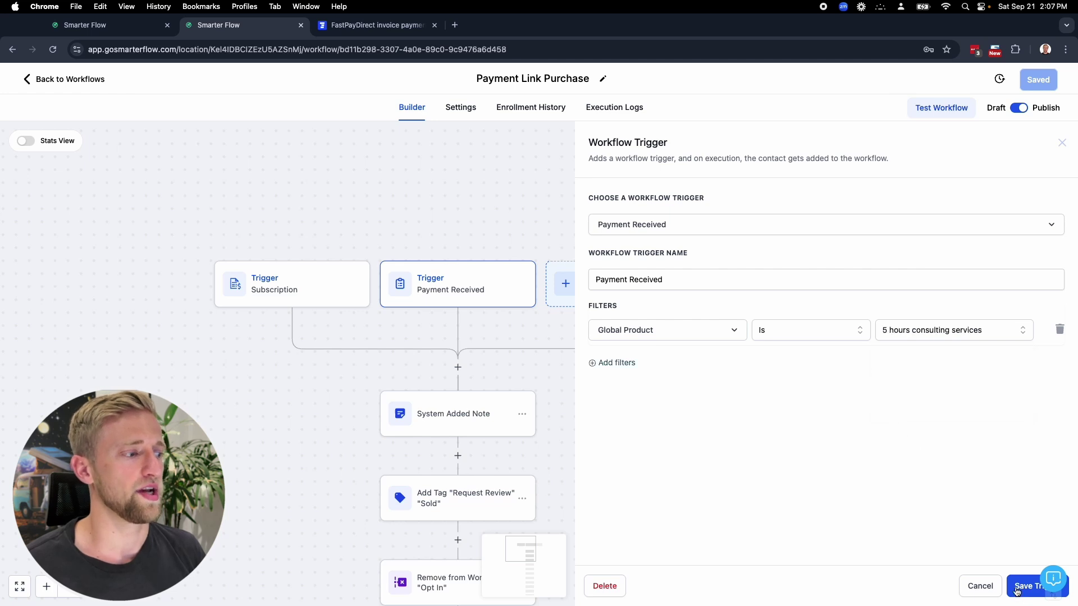
left_click(649, 335)
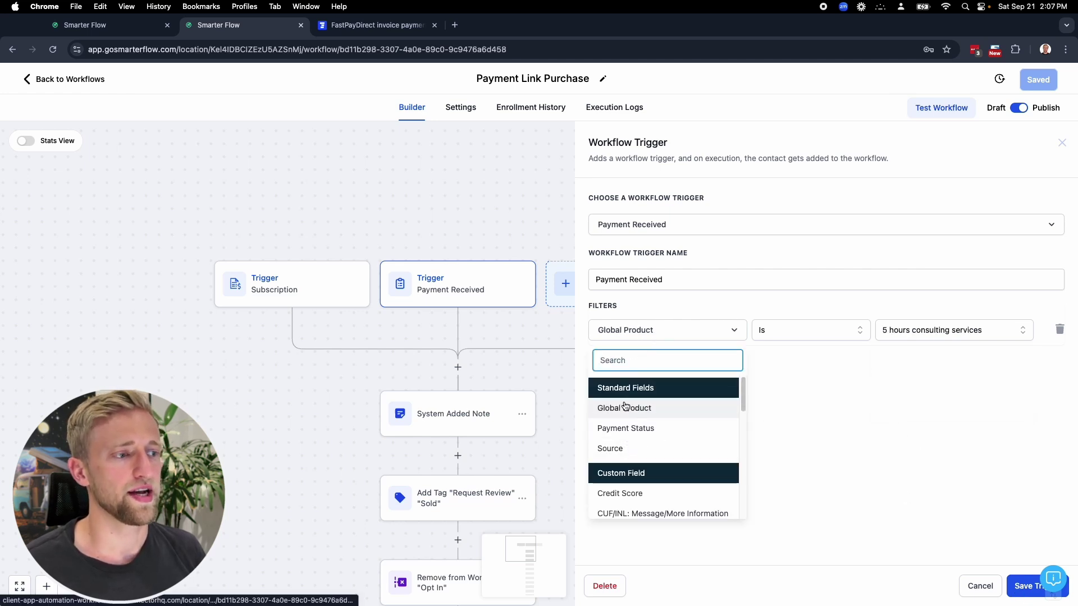
left_click(626, 429)
left_click(891, 326)
left_click(851, 361)
left_click(984, 335)
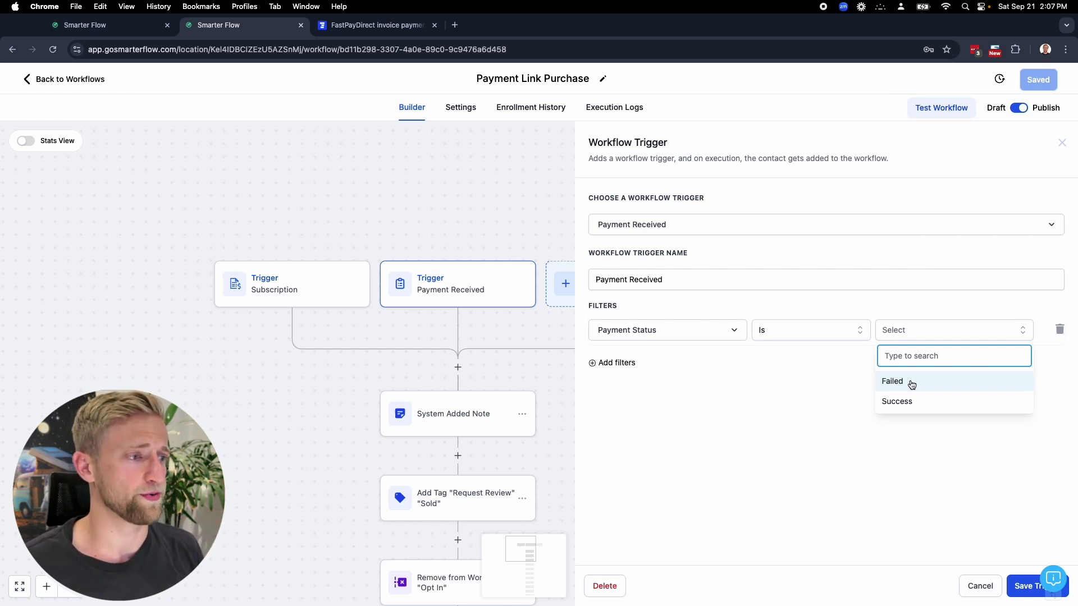
left_click(632, 336)
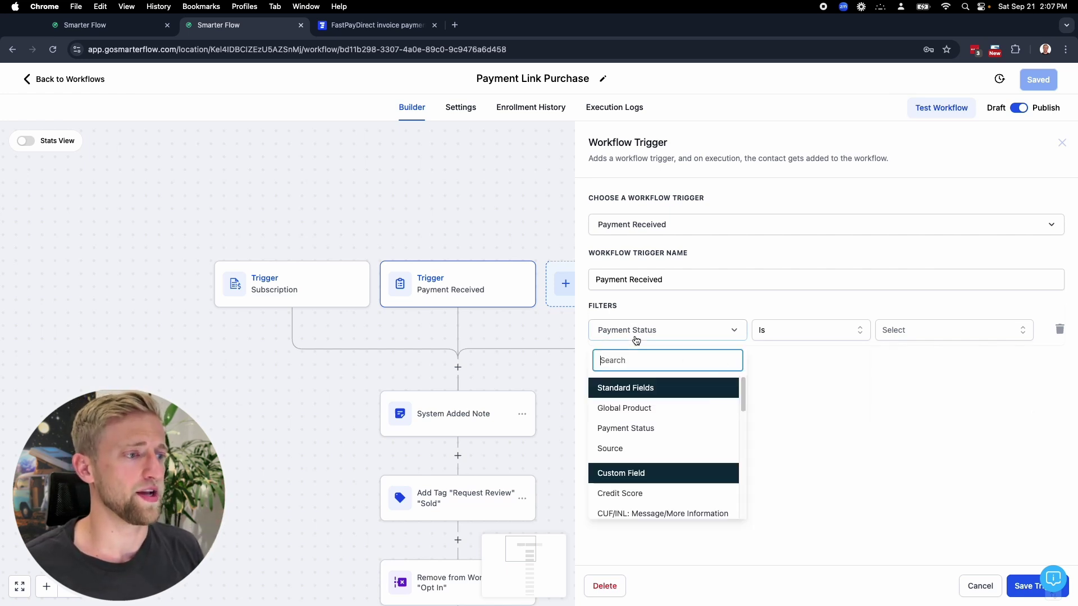
left_click(623, 449)
left_click(855, 328)
left_click(857, 353)
left_click(960, 332)
scroll(941, 427, "down", 1)
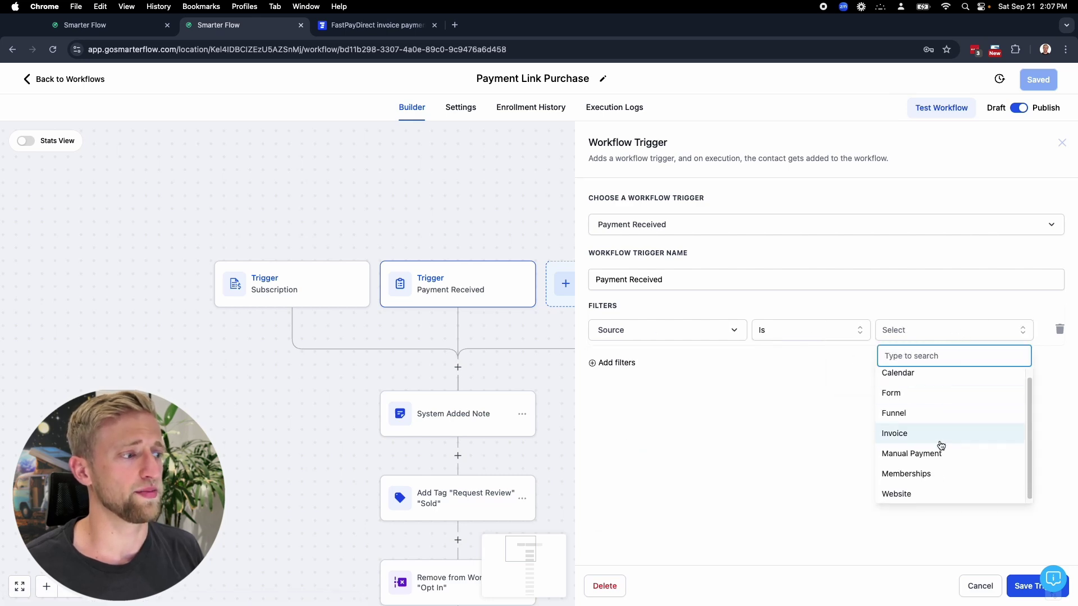
scroll(927, 485, "up", 1)
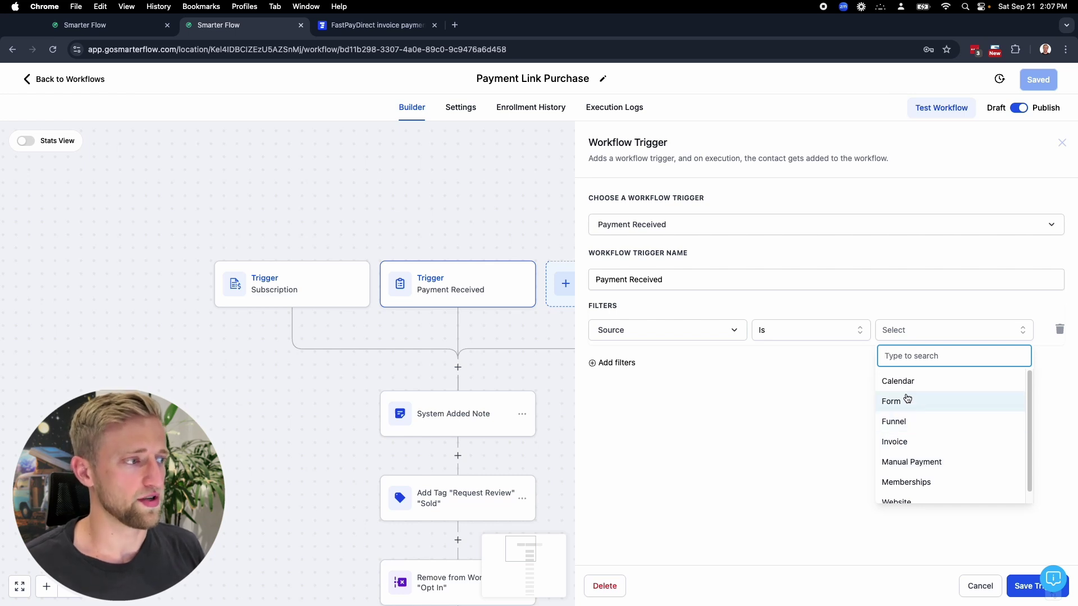
left_click(714, 393)
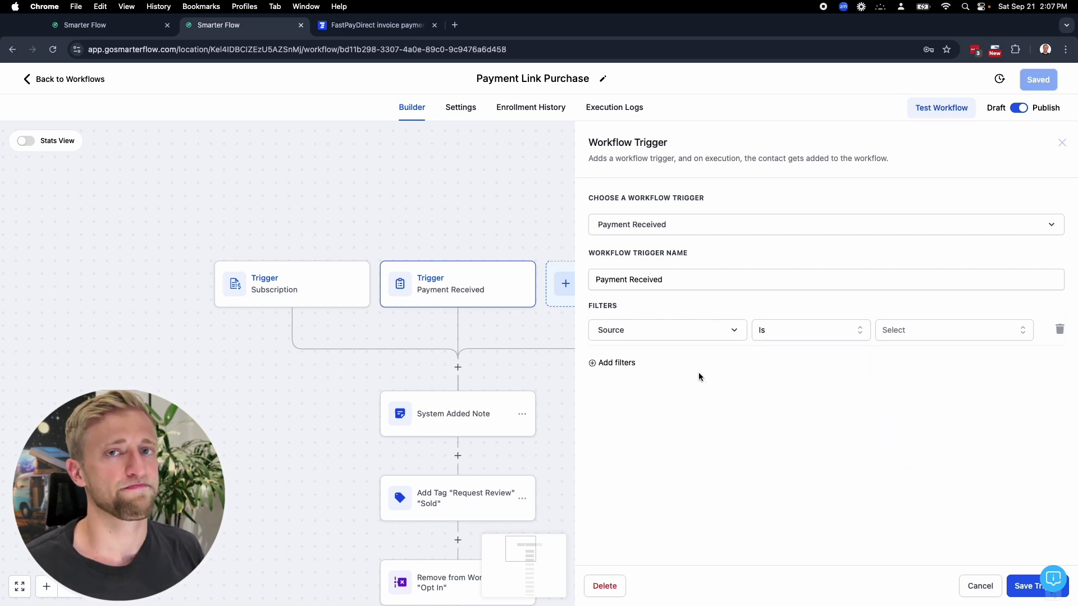
left_click(980, 586)
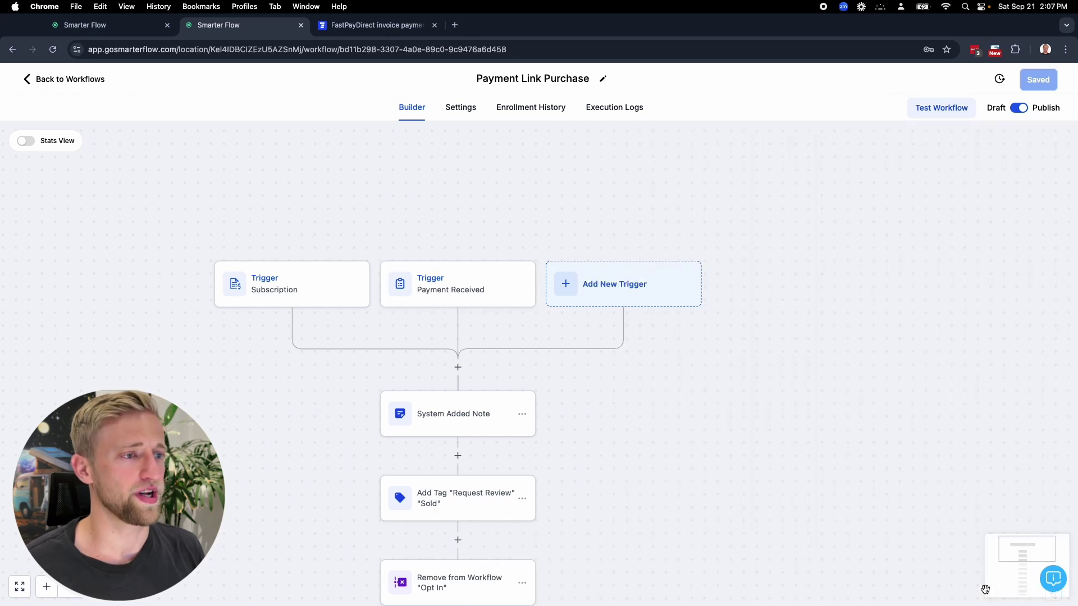
Step: Browse the Add New Trigger list down to the Payments triggers
scroll(590, 403, "down", 2)
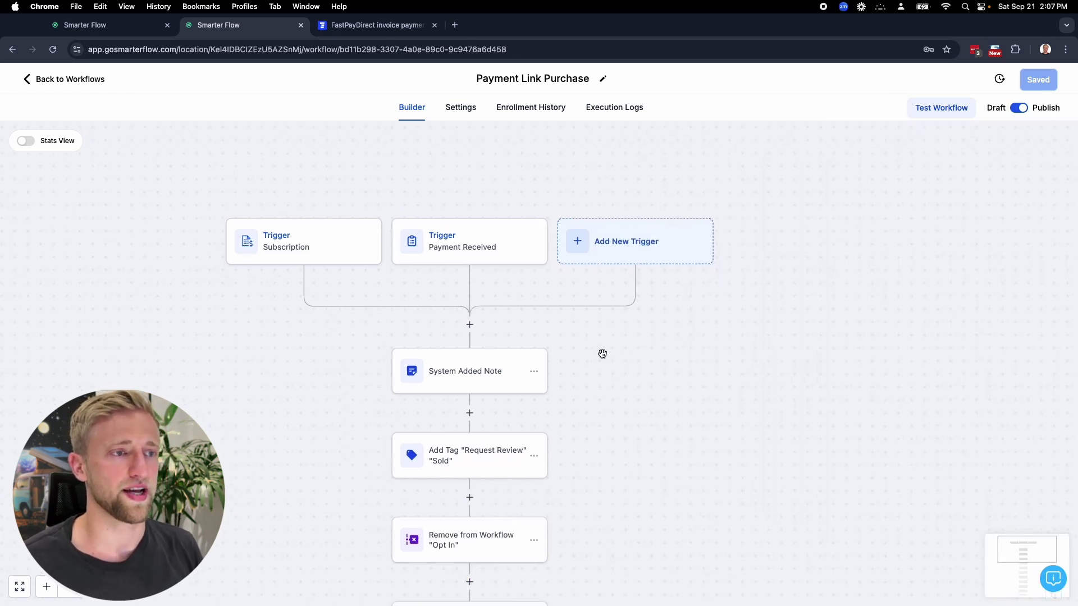
left_click(620, 250)
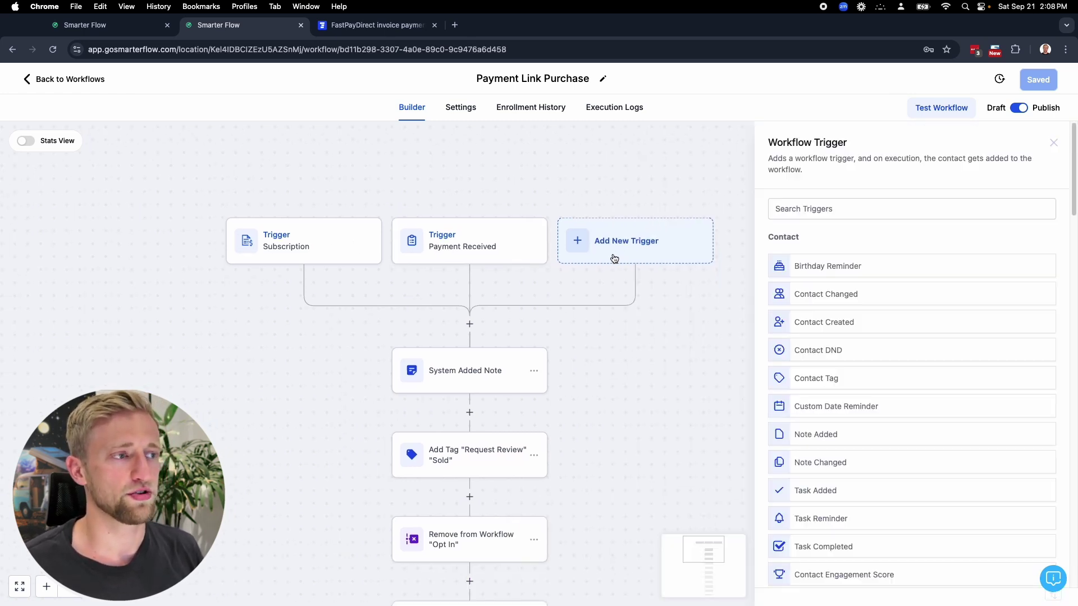
scroll(902, 333, "down", 6)
scroll(855, 325, "down", 1)
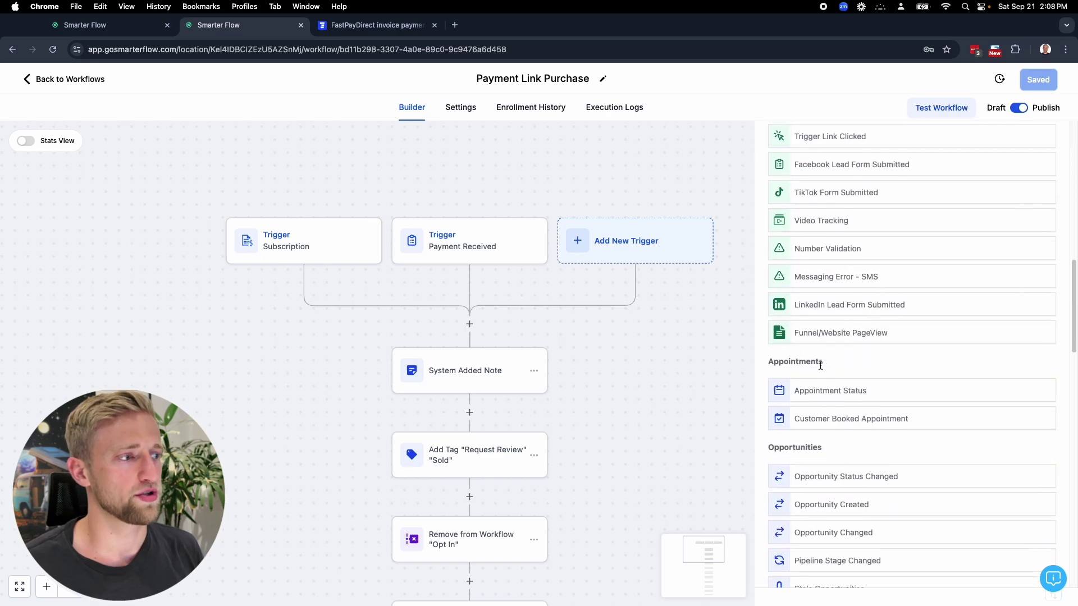
double_click(786, 361)
double_click(794, 447)
scroll(843, 395, "down", 7)
scroll(844, 395, "down", 10)
scroll(843, 395, "up", 4)
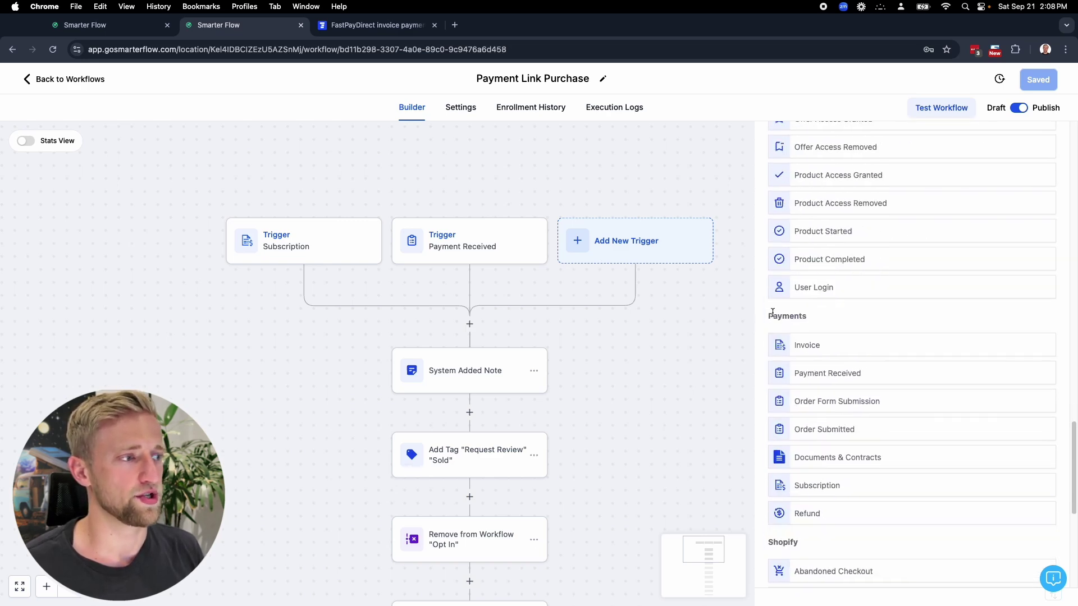
Step: Close the trigger list and open the System Added Note step's settings
left_click_drag(772, 312, 809, 314)
left_click(824, 318)
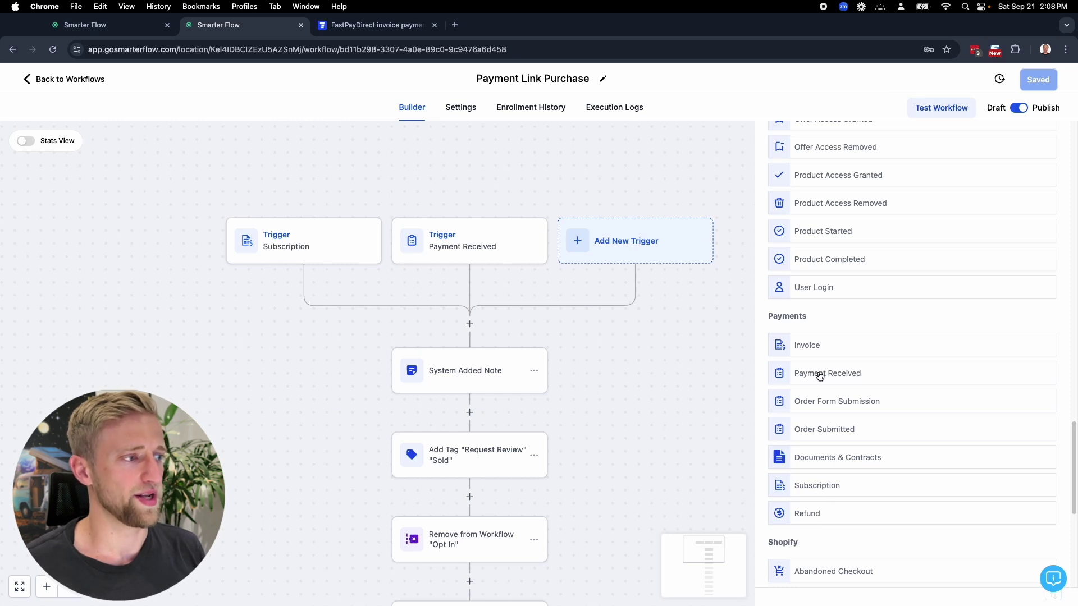
left_click_drag(677, 463, 645, 402)
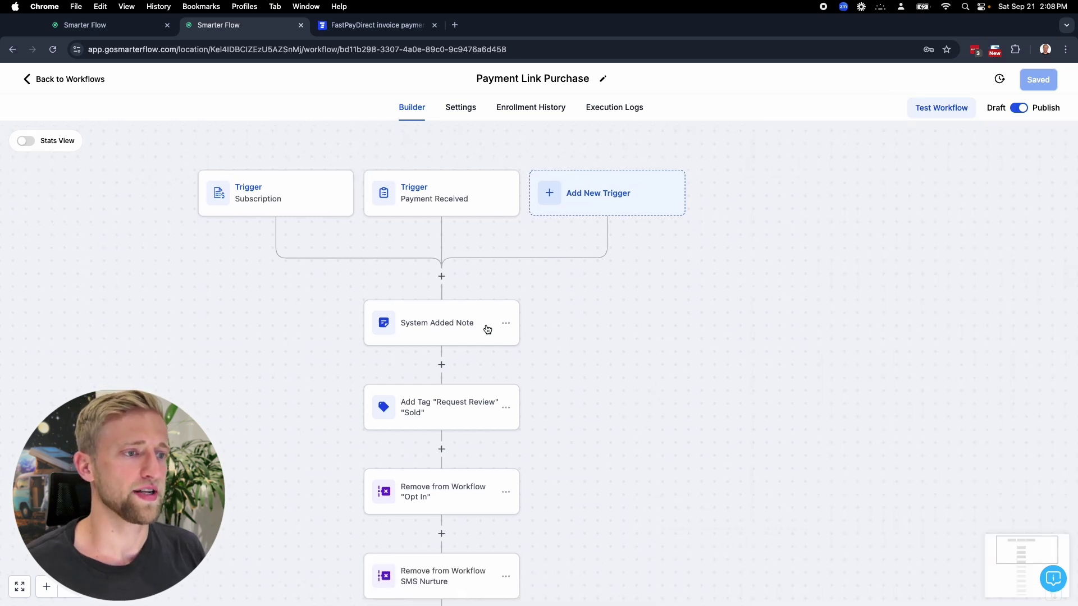
left_click(442, 330)
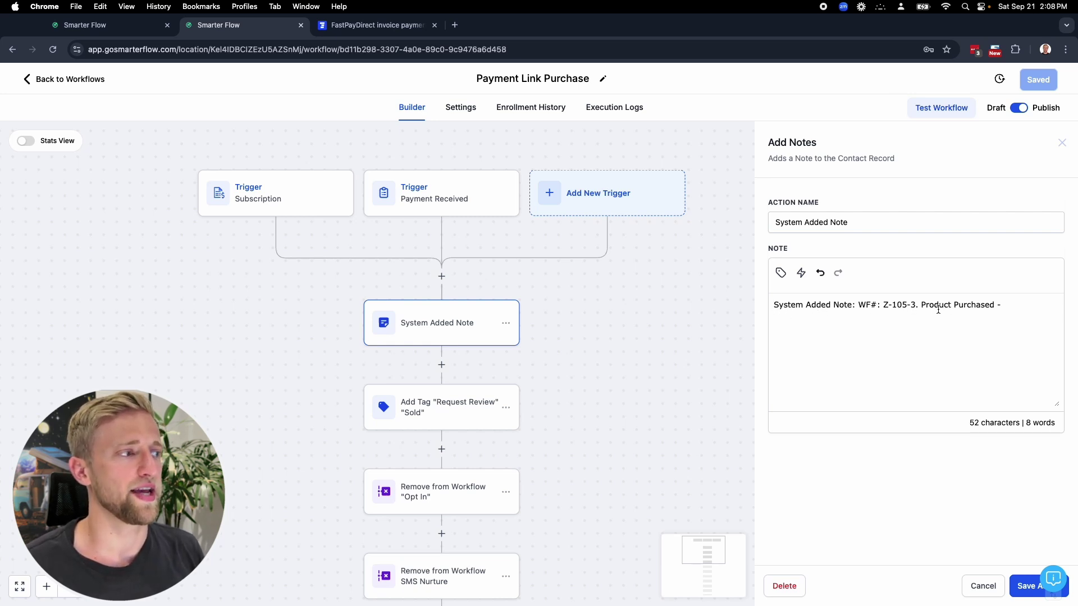
Step: Add '5 hour consulting services' after 'Product Purchased -' at the end of the note text
left_click_drag(923, 304, 1020, 308)
left_click(1014, 307)
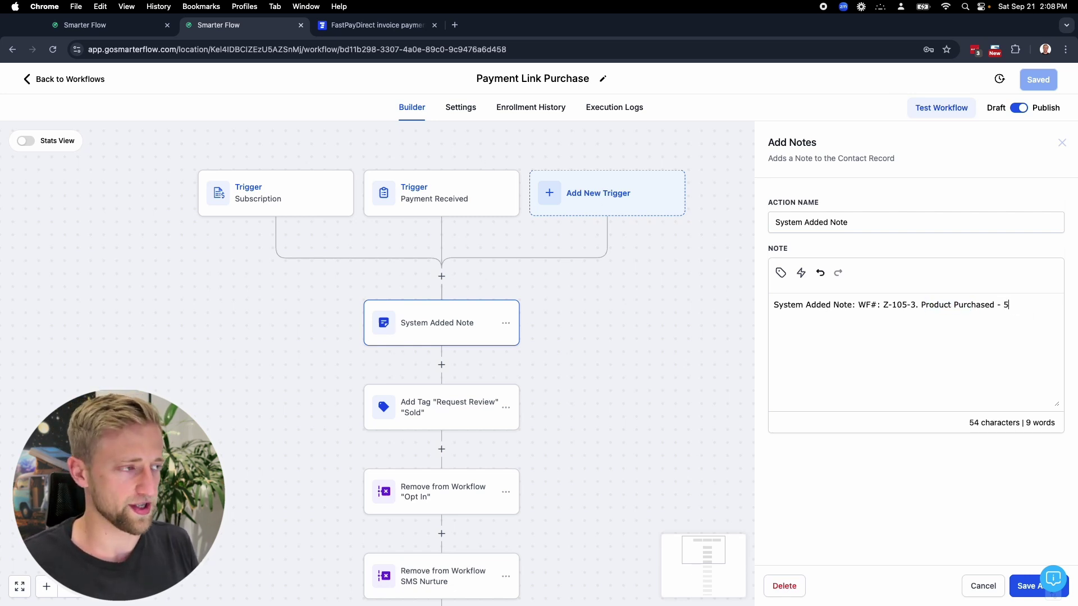
type("hour consulting ser")
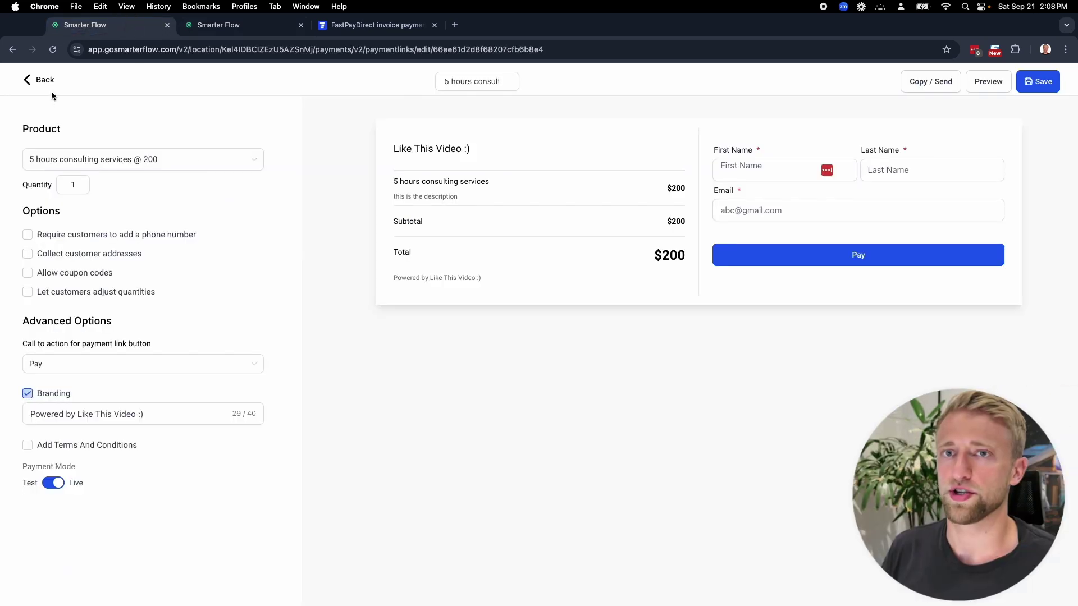
Step: Start a new note on the test contact's Notes tab
left_click(50, 81)
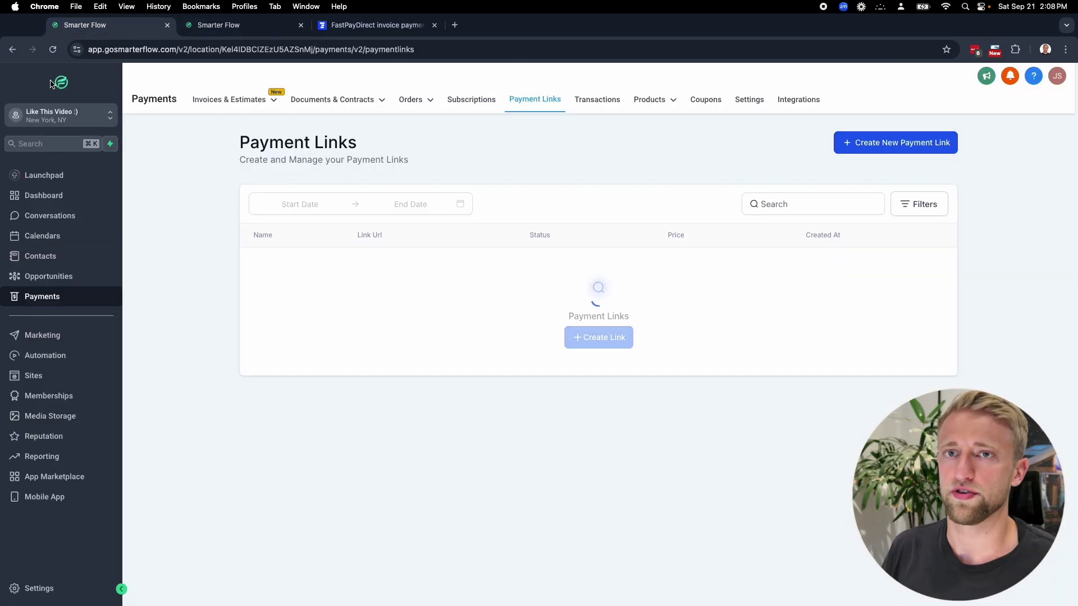
left_click(40, 256)
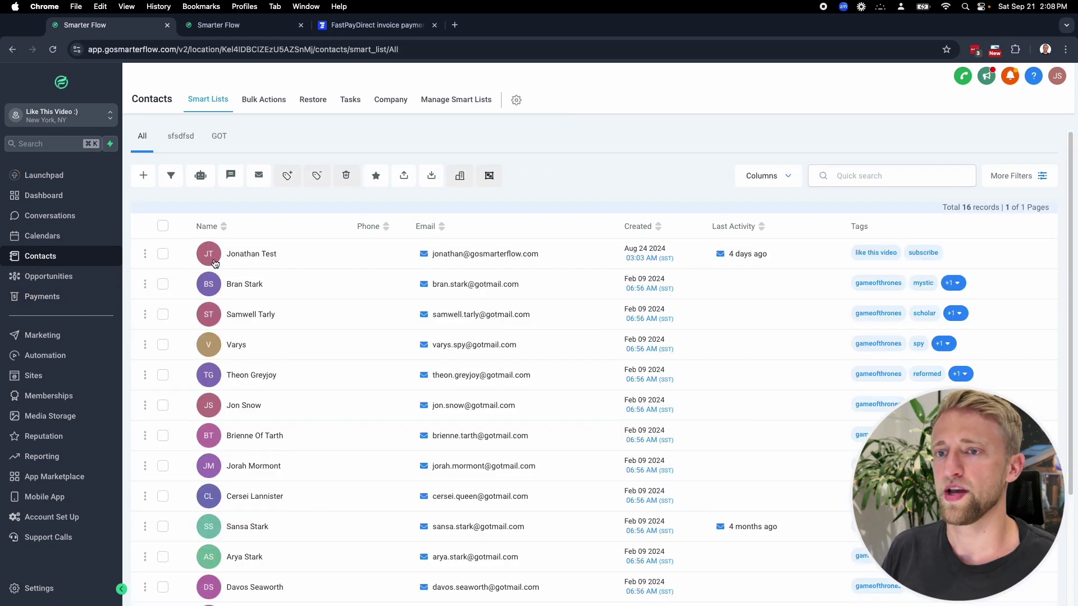
left_click(237, 256)
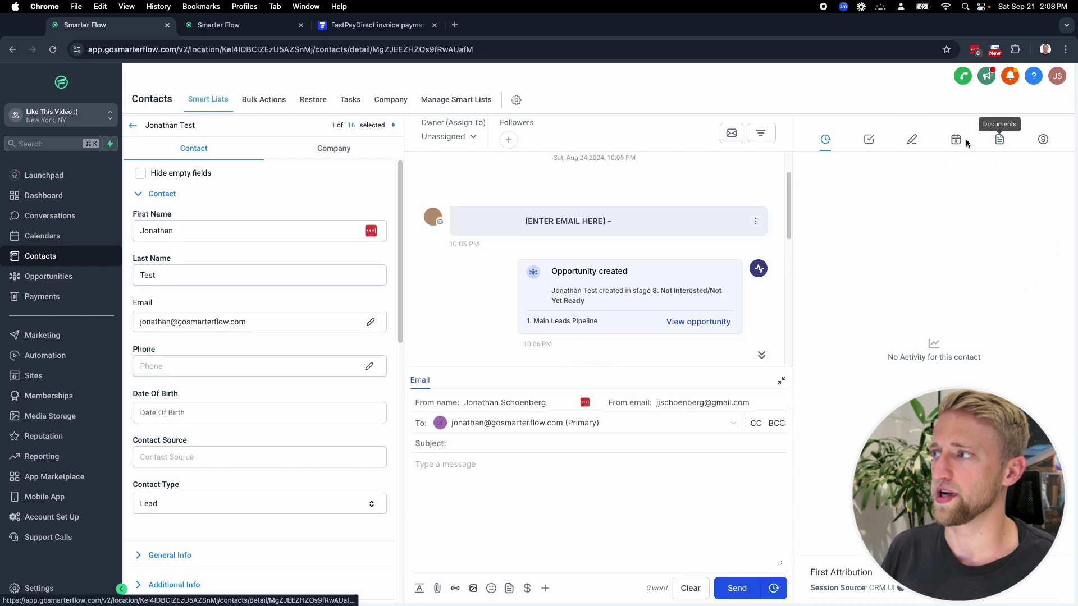
left_click(911, 140)
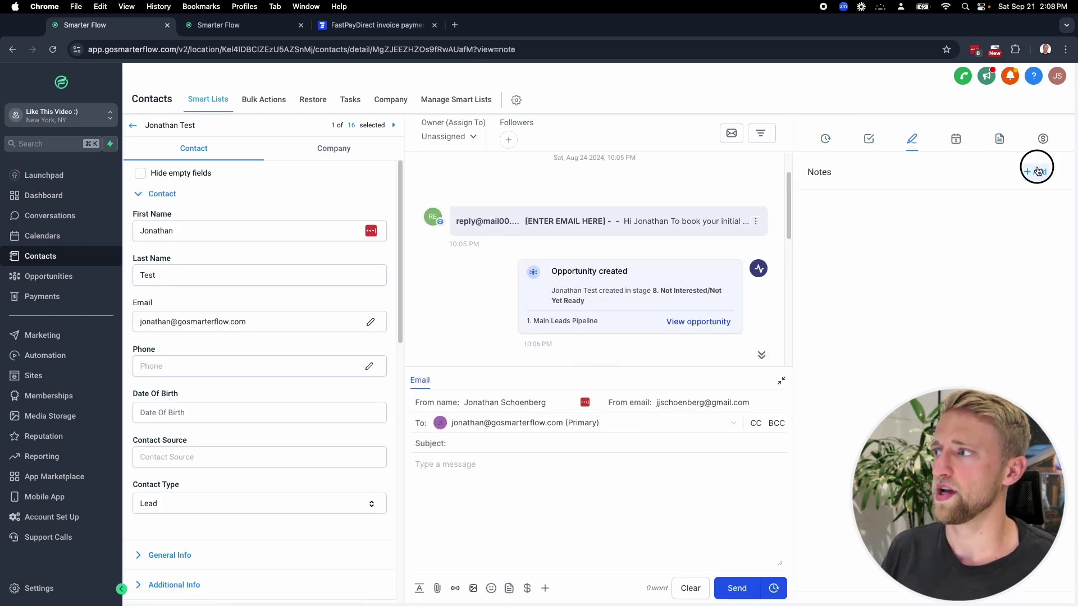
left_click(1036, 172)
left_click(831, 182)
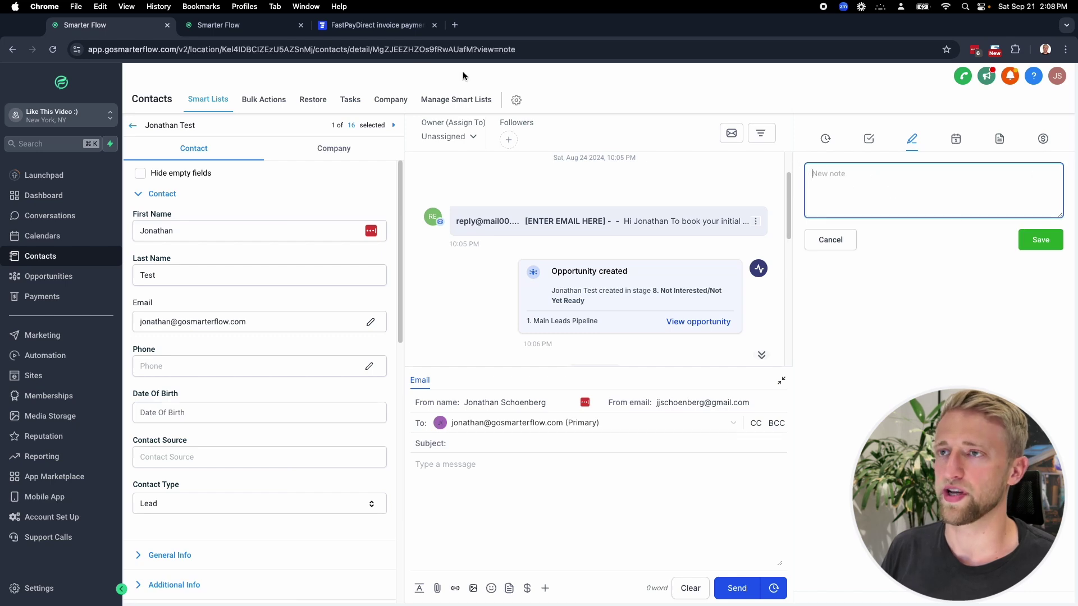
Step: Copy the workflow's note text into the contact note and save it
left_click(255, 25)
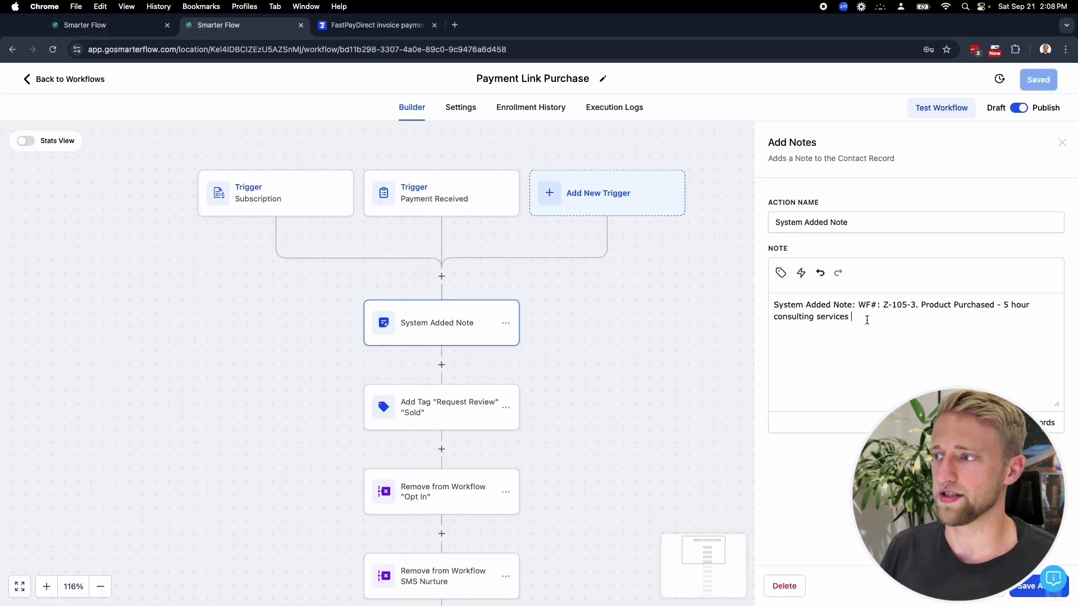
key("super+a")
key("super+c")
left_click(141, 26)
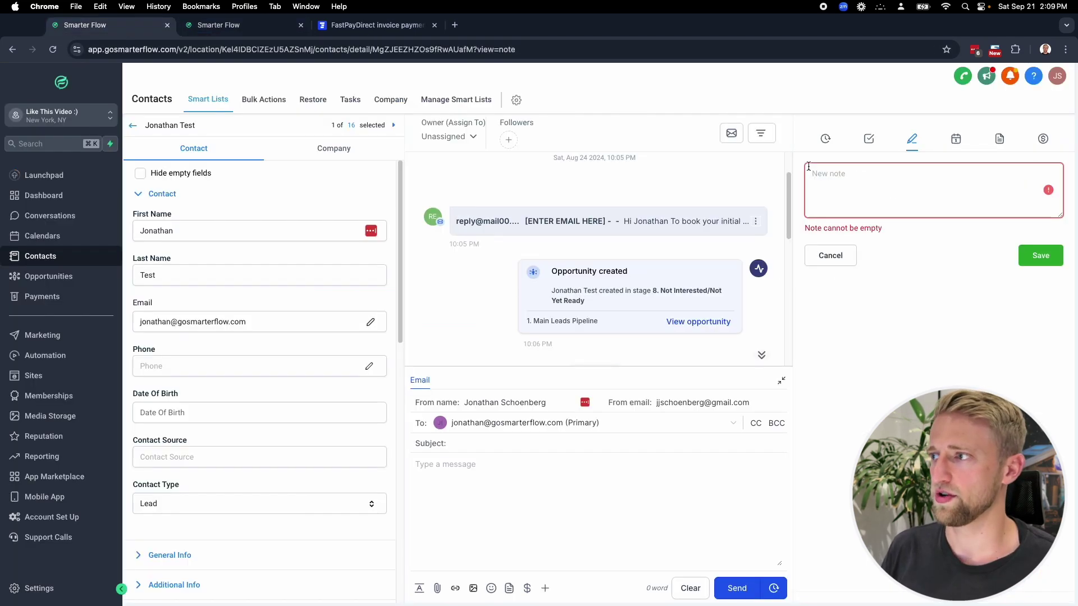
key("super+v")
left_click(1028, 239)
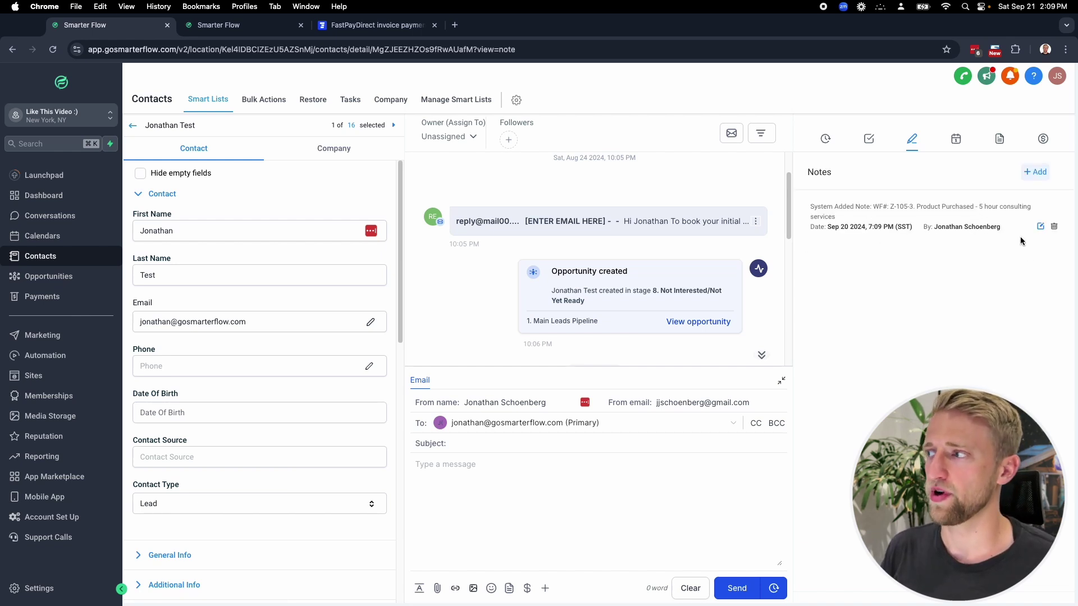
Step: Back in the builder, dismiss the stray Actions picker and open the Add Tag 'Request Review' 'Sold' step
key("ctrl+Tab")
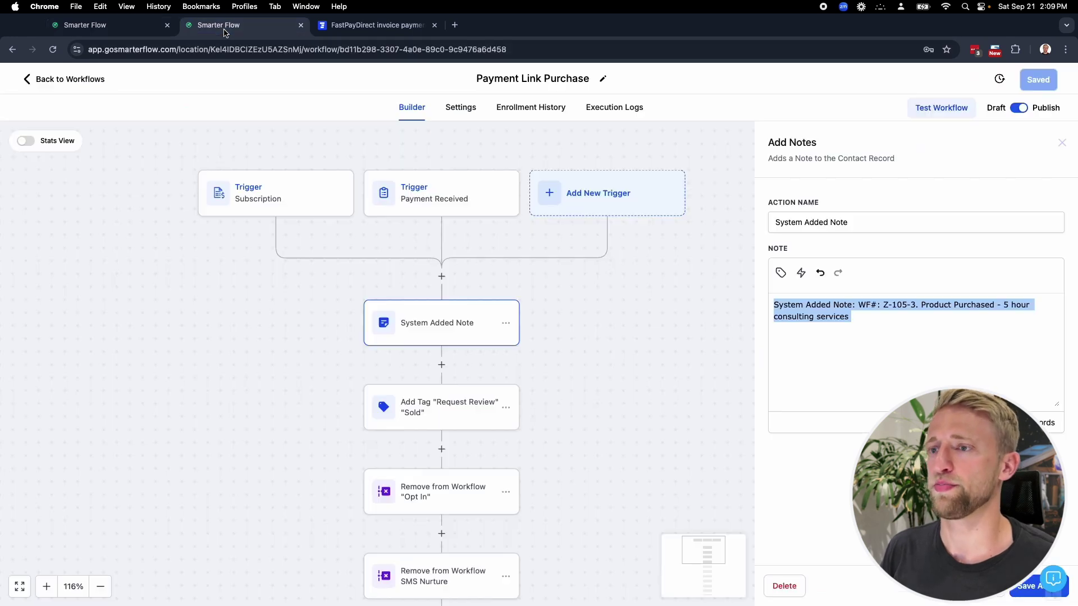
left_click(441, 365)
type("note")
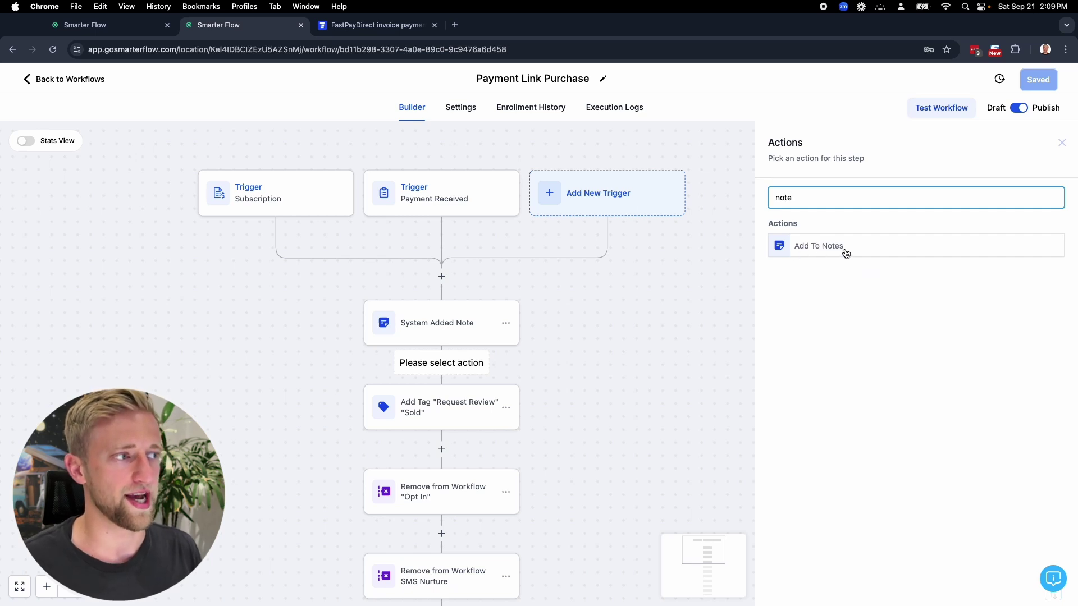
left_click(634, 294)
scroll(633, 426, "down", 3)
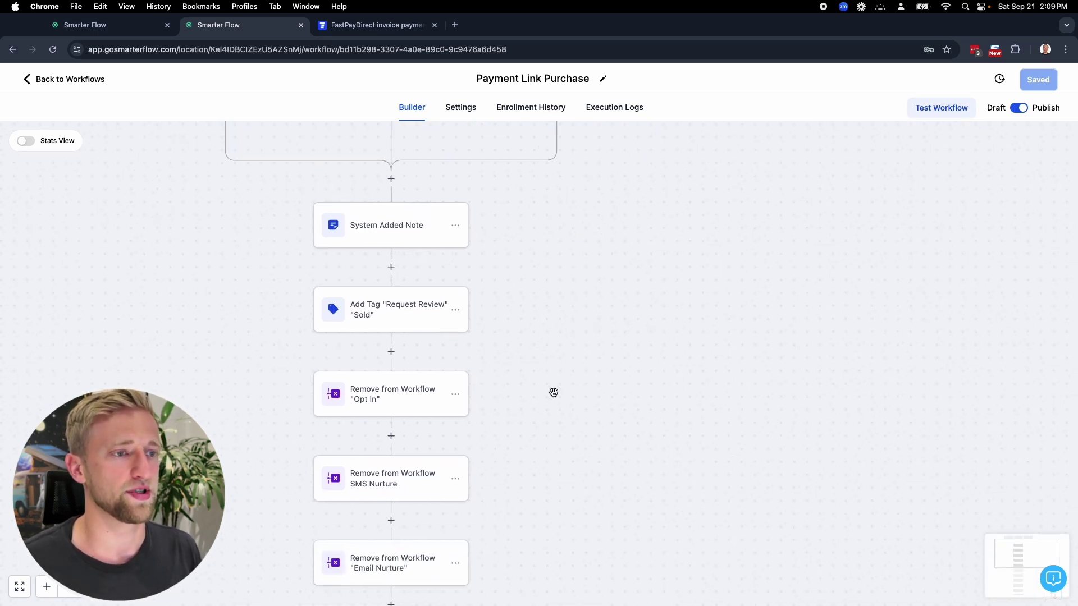
scroll(551, 403, "down", 1)
left_click_drag(582, 382, 601, 380)
left_click(608, 342)
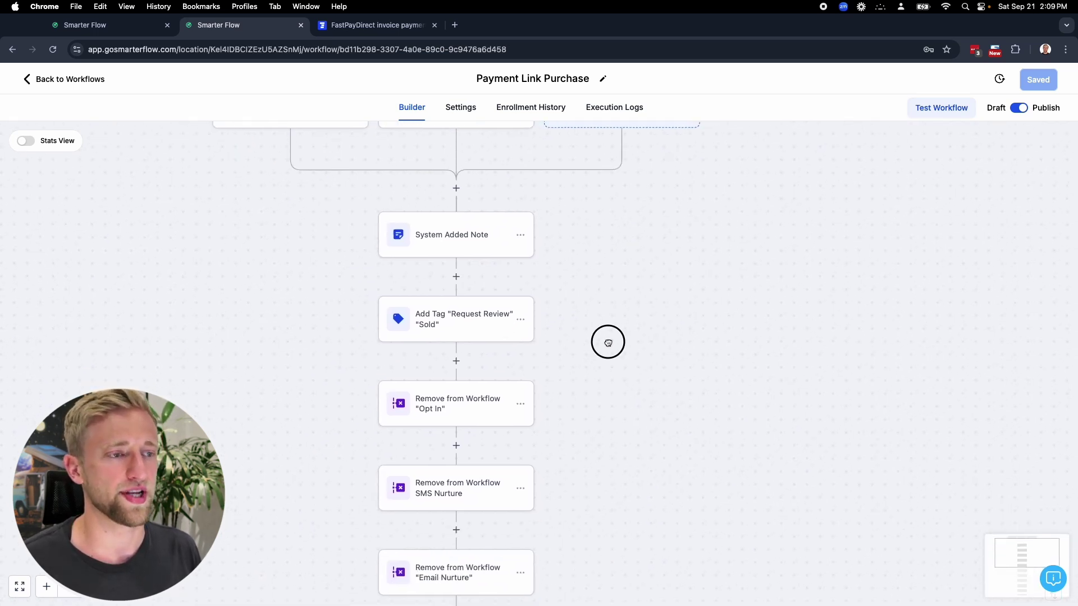
scroll(561, 320, "down", 1)
left_click(481, 285)
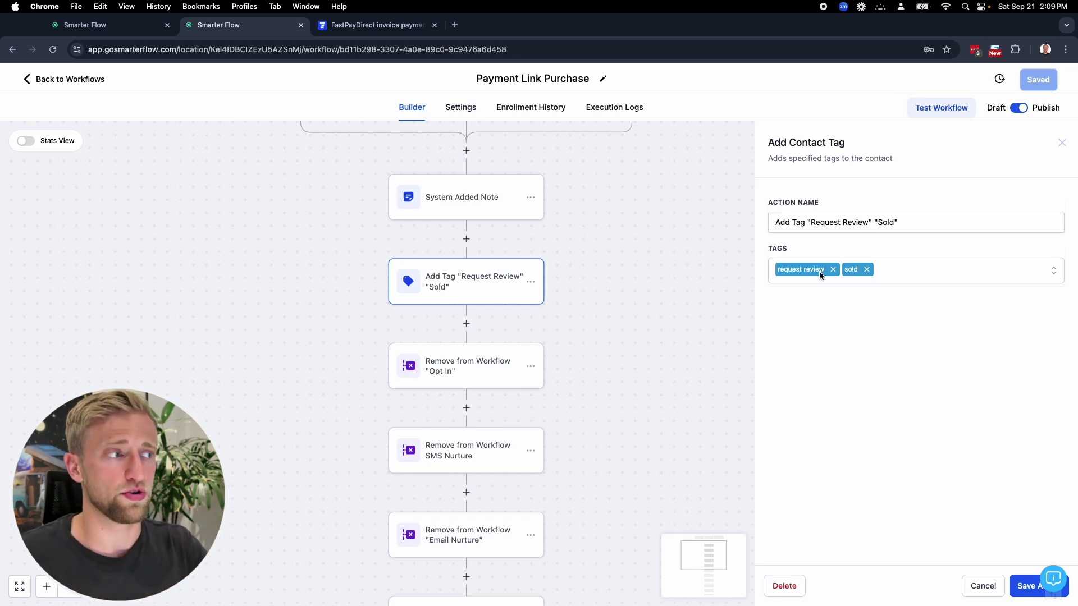
Step: Close the tag settings and review the Opt In, SMS Nurture and Email Nurture removal steps
left_click(983, 585)
scroll(474, 310, "down", 3)
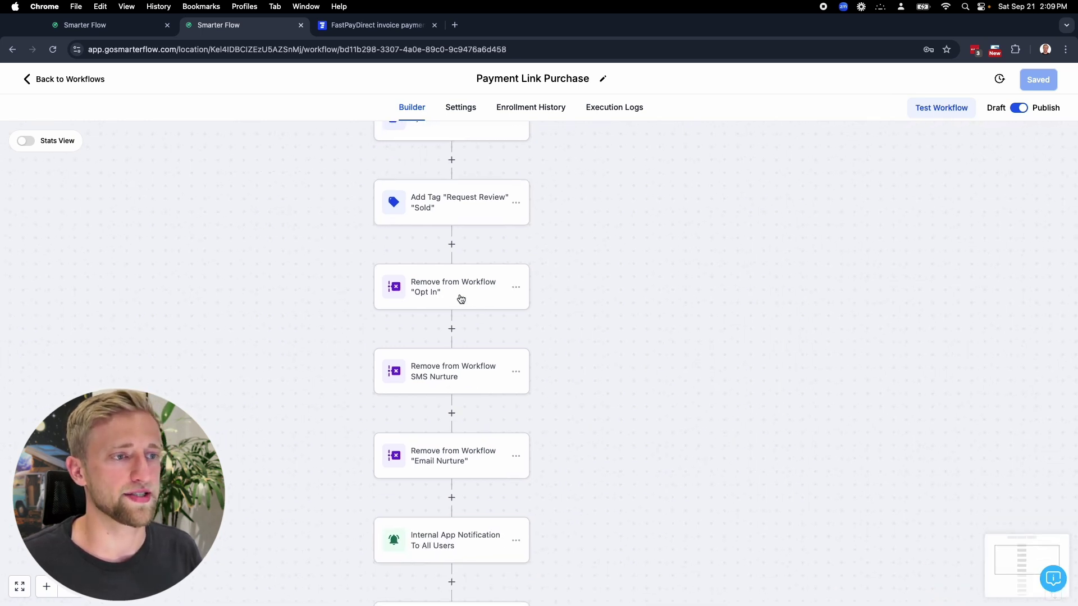
left_click(460, 298)
left_click_drag(618, 370, 603, 303)
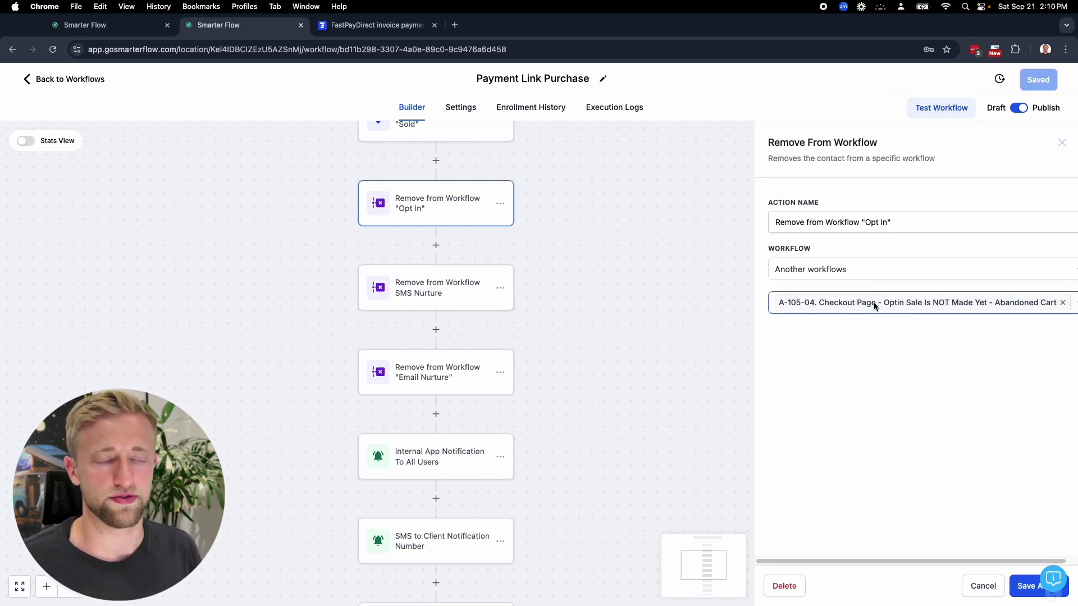
left_click(449, 290)
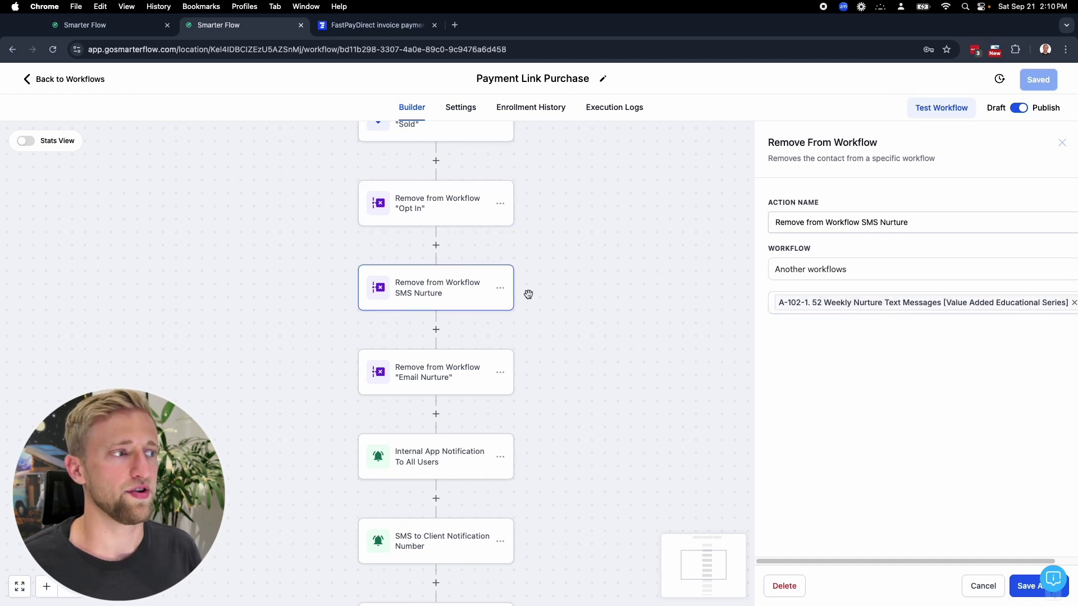
scroll(601, 284, "down", 3)
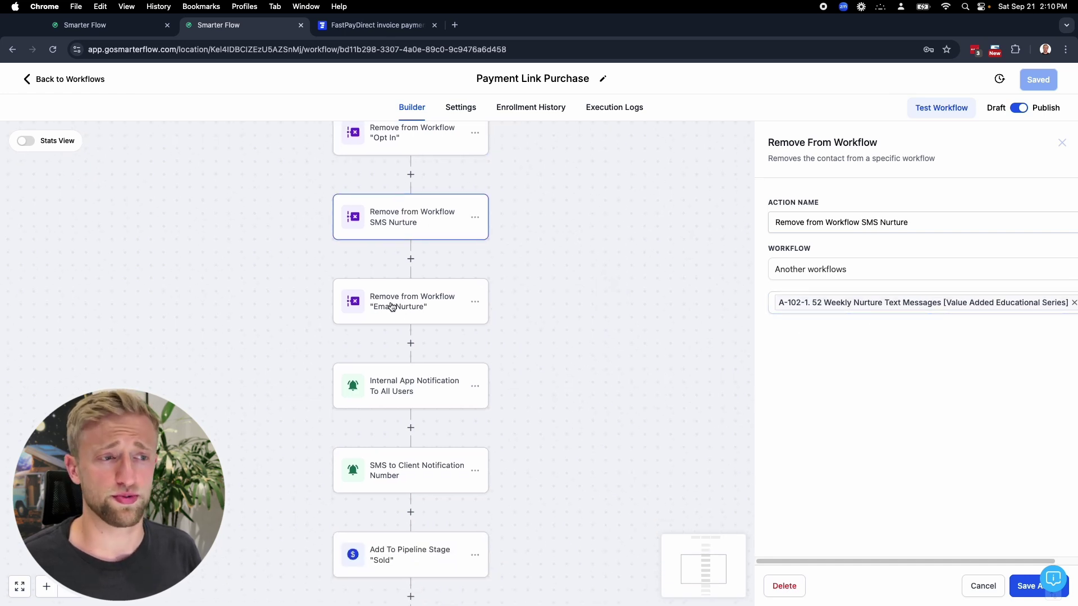
left_click(413, 307)
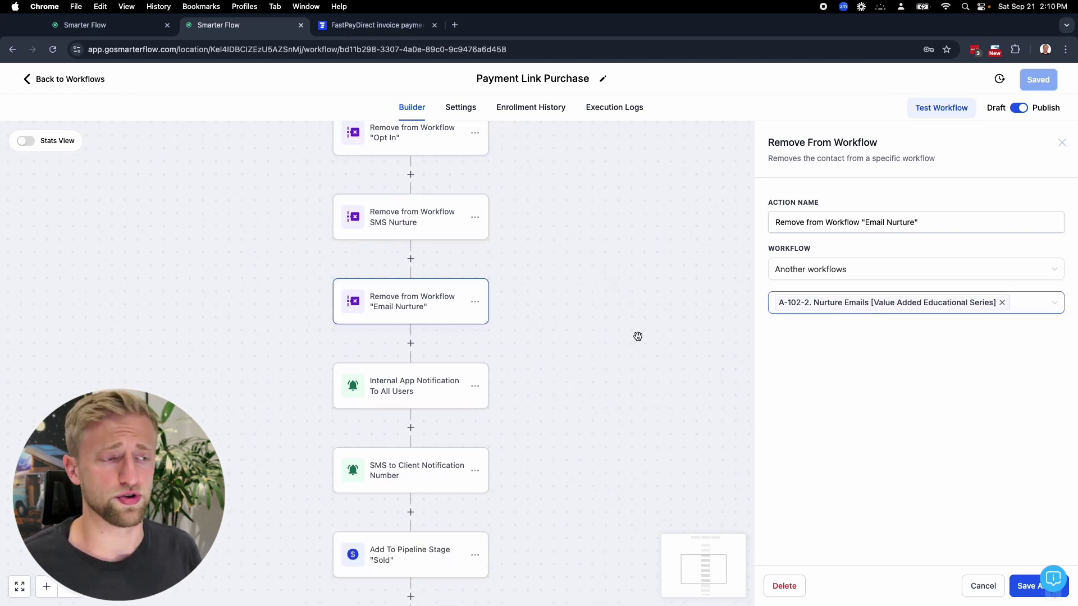
scroll(628, 295, "down", 2)
scroll(606, 289, "down", 1)
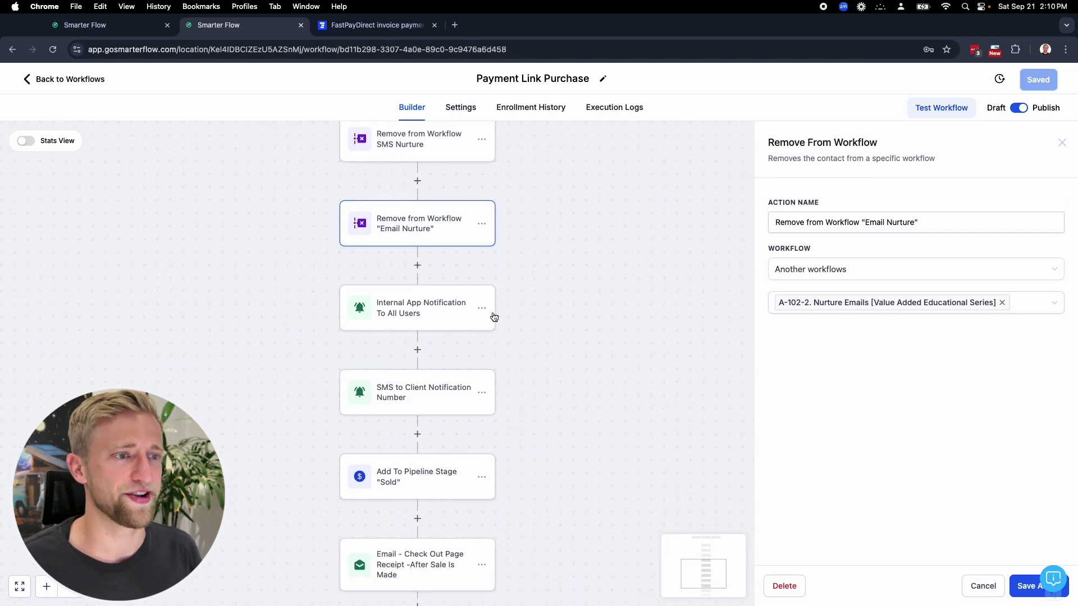
Step: Draft a Remove From Workflow step for 'A-105-02. When An Invoice Is Paid', discard it, and open the notification step
left_click(417, 265)
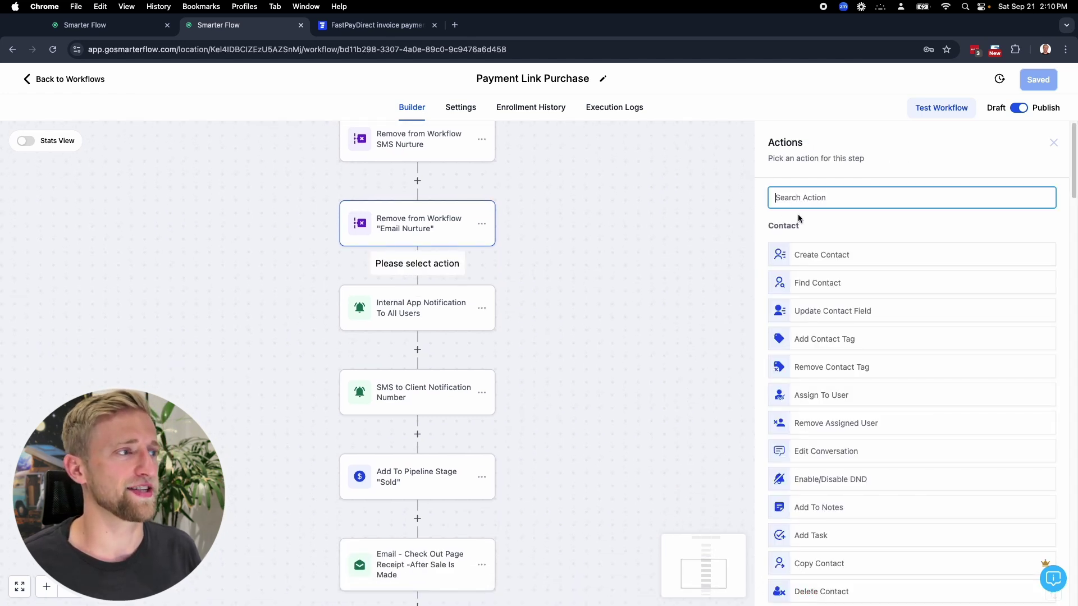
type("remove")
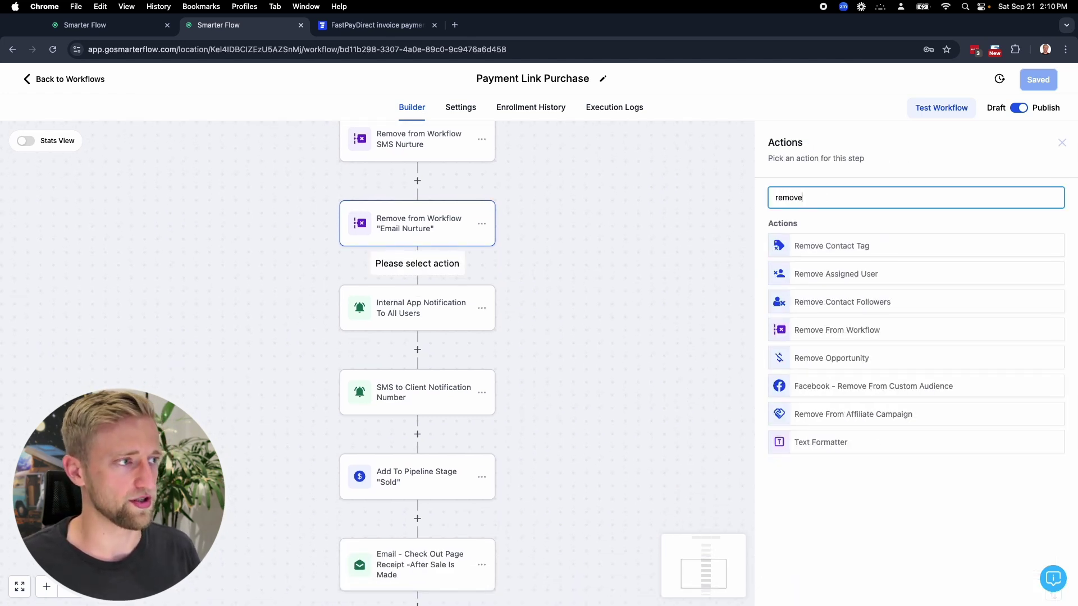
left_click(828, 332)
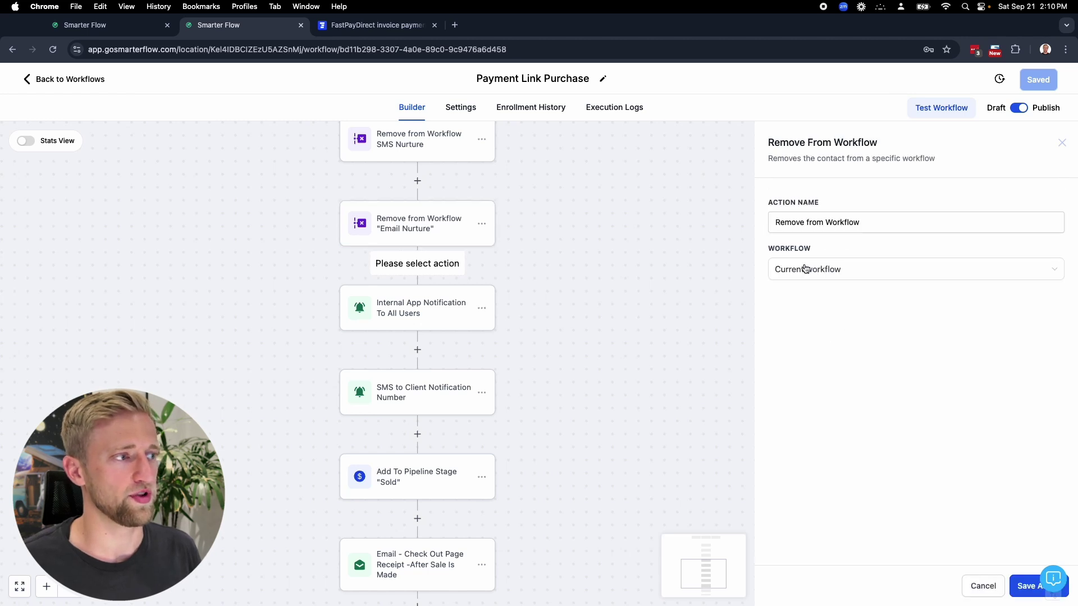
left_click(851, 277)
left_click(823, 313)
left_click(958, 305)
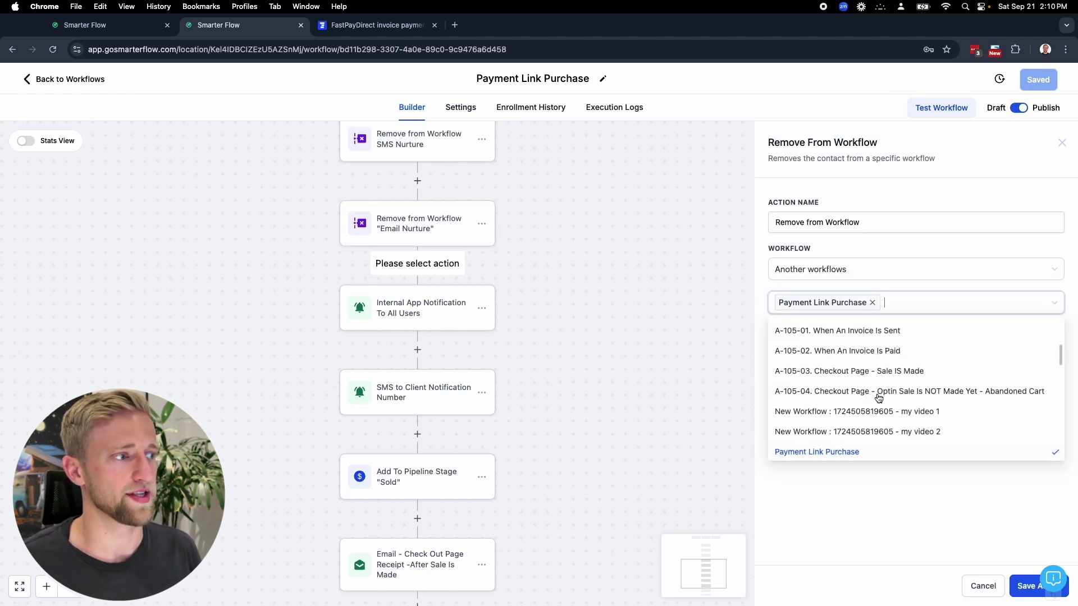
left_click(881, 351)
left_click(979, 586)
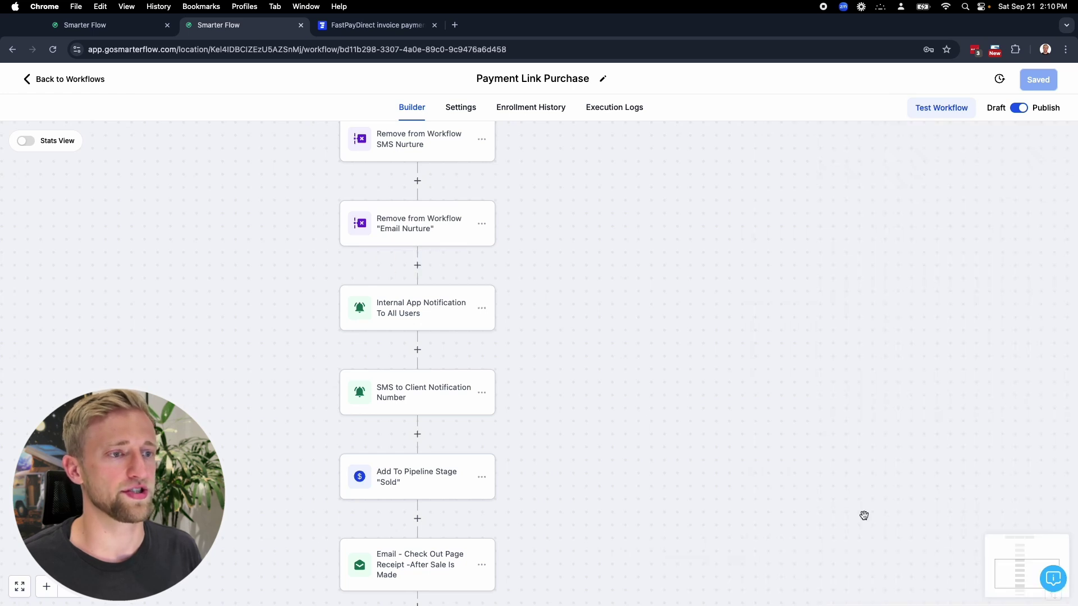
left_click(451, 286)
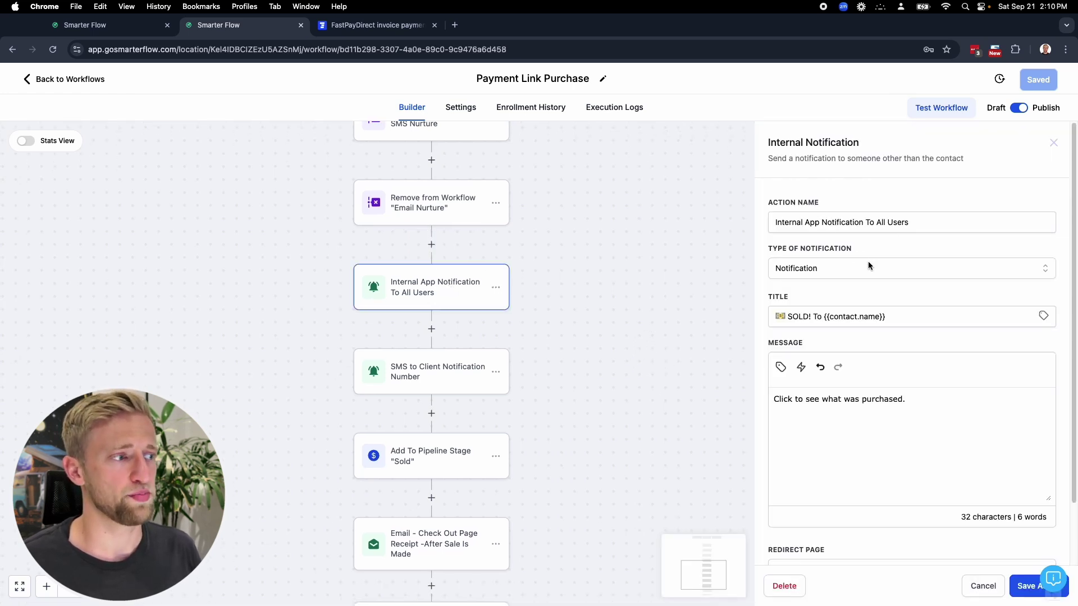
Step: Check the Redirect Page dropdown choices on the notification step
scroll(905, 342, "down", 2)
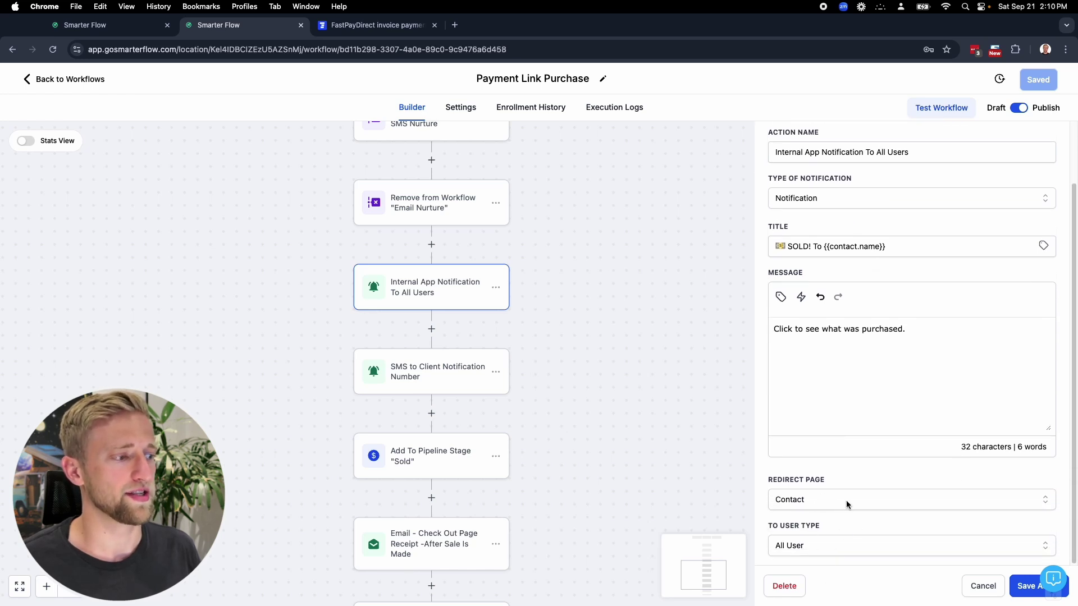
left_click(824, 500)
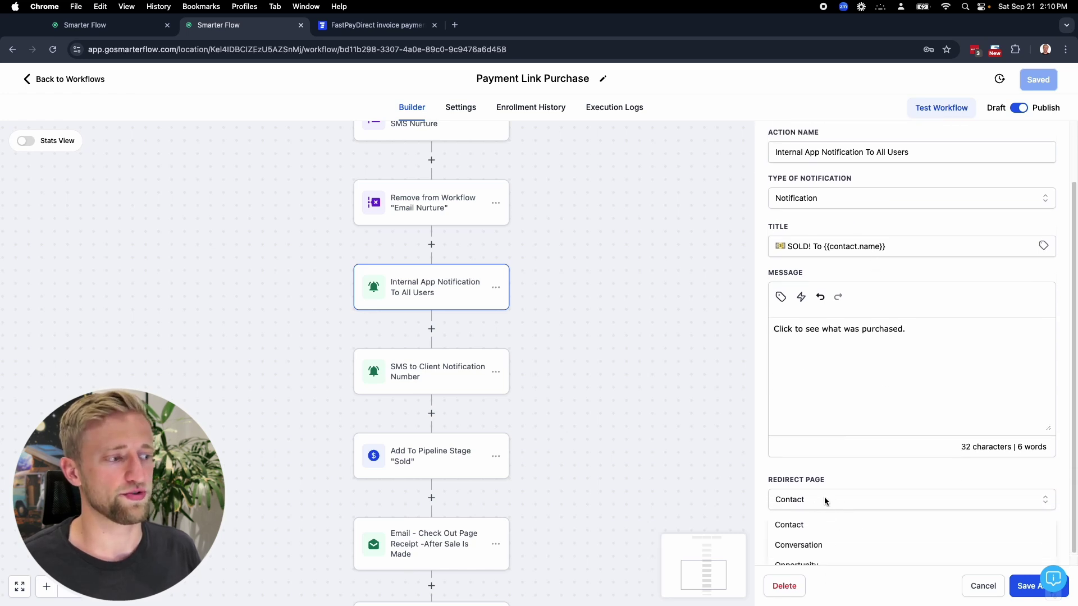
left_click(840, 459)
Step: Open the SMS to Client Notification step and inspect its custom recipient number
left_click(447, 373)
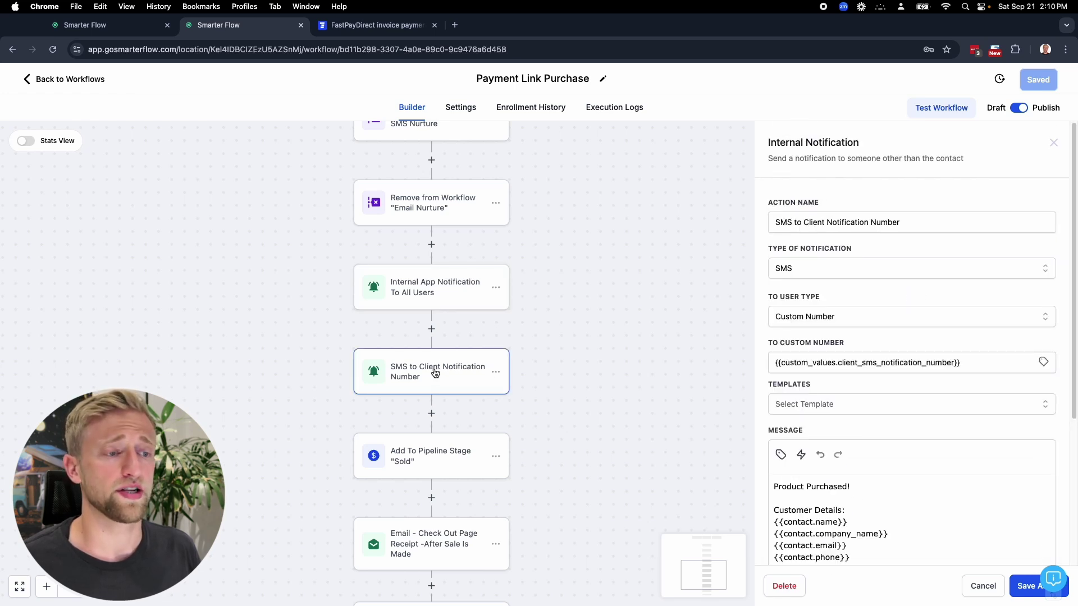
scroll(830, 335, "down", 5)
scroll(842, 335, "up", 1)
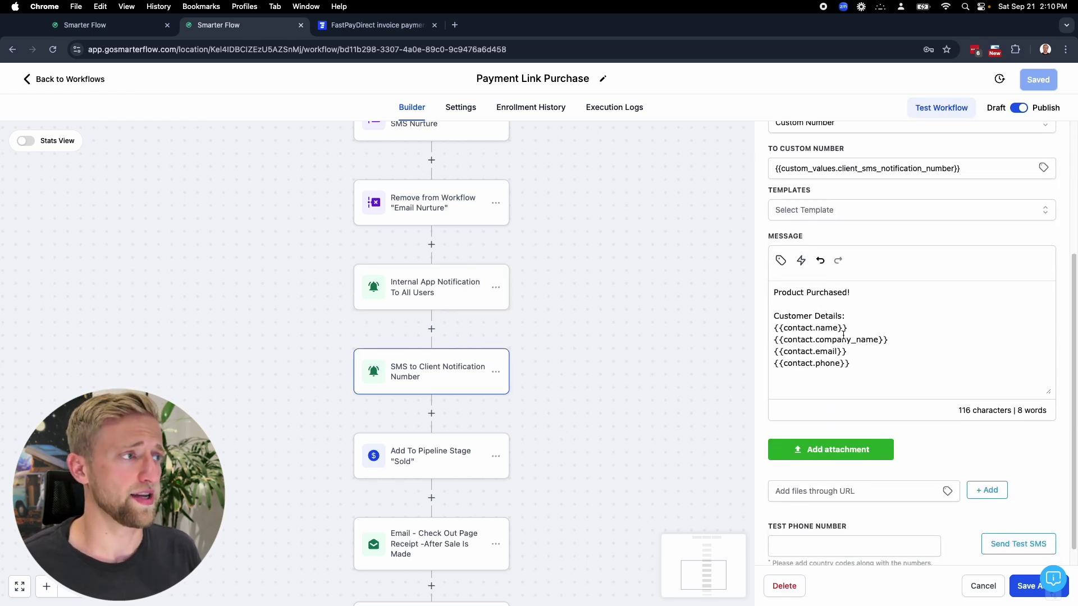
scroll(843, 335, "up", 3)
left_click_drag(964, 264, 775, 264)
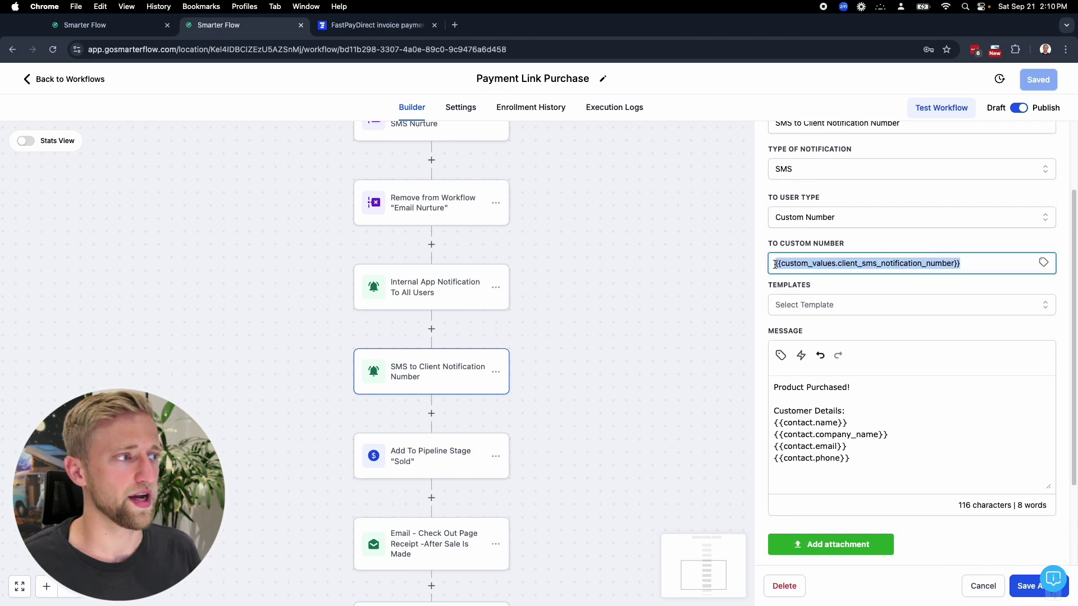
left_click(901, 291)
scroll(891, 294, "up", 2)
scroll(891, 295, "down", 1)
scroll(892, 294, "down", 2)
Step: Highlight the Customer Details, contact name and {{contact.email}} message lines, then cancel unchanged
key("super+a")
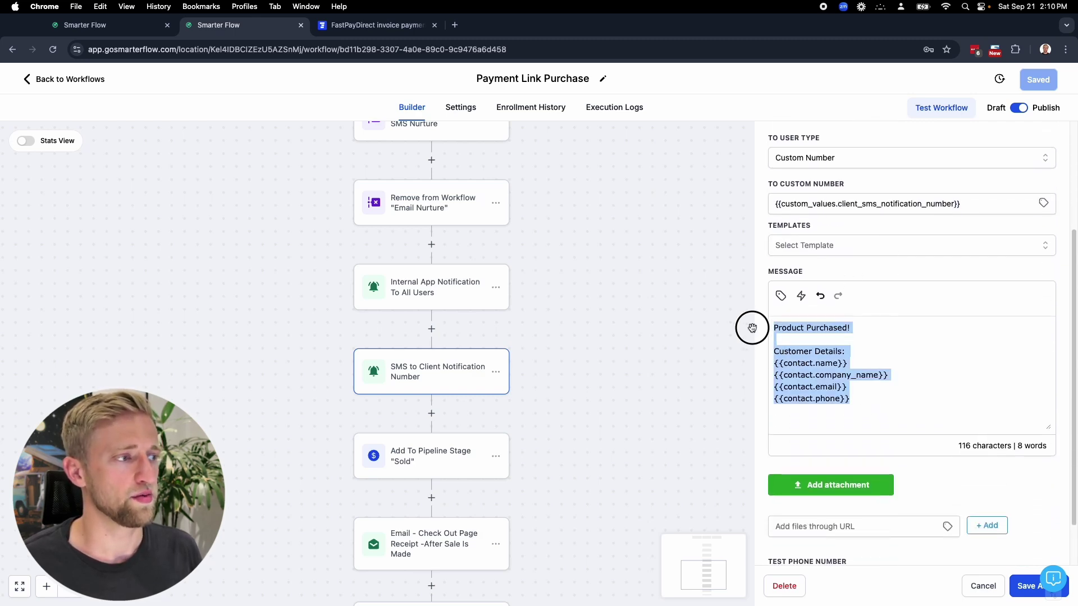
left_click(894, 349)
left_click_drag(852, 363, 779, 351)
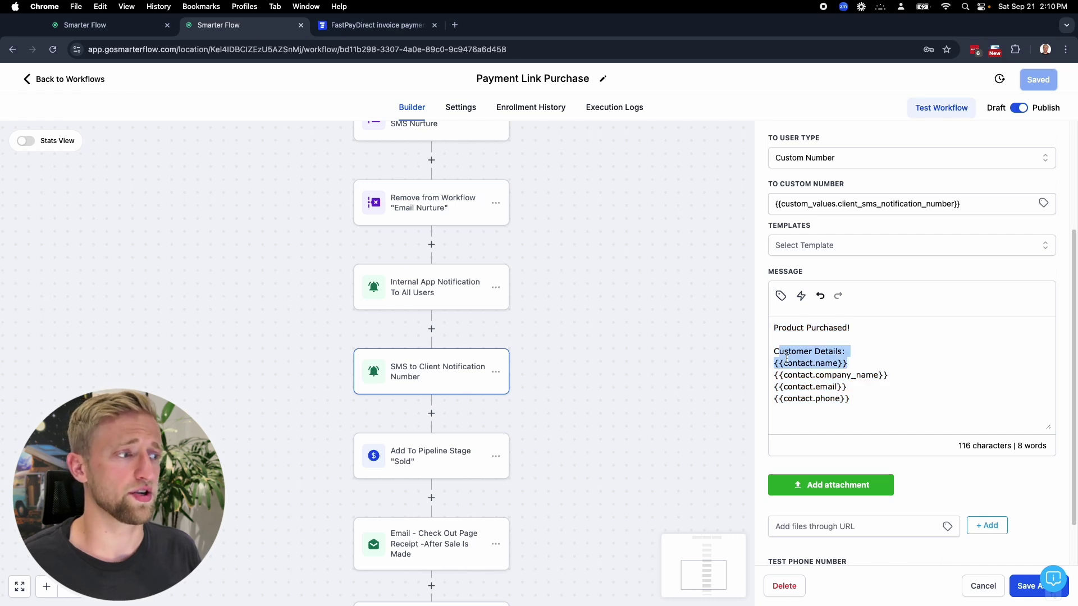
triple_click(854, 387)
left_click(866, 403)
scroll(909, 552, "down", 2)
left_click(978, 586)
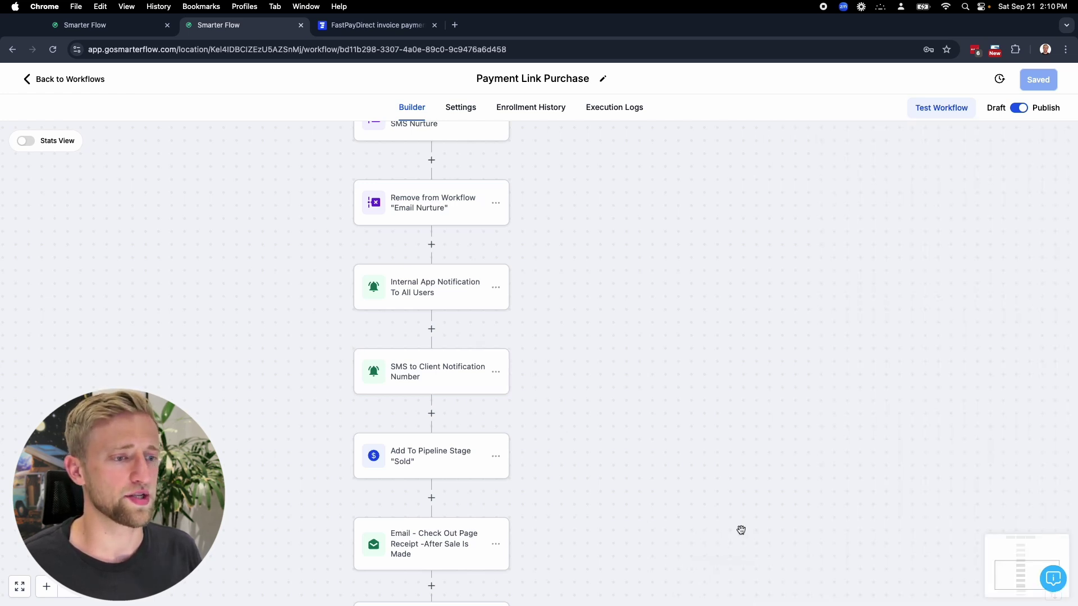
scroll(592, 336, "down", 5)
left_click(440, 319)
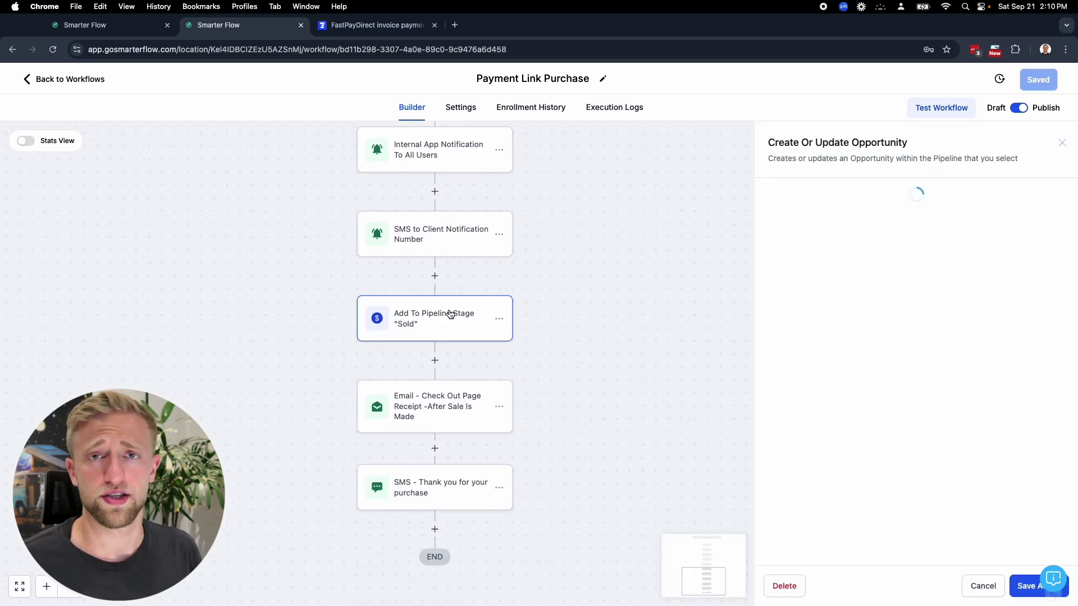
left_click(777, 312)
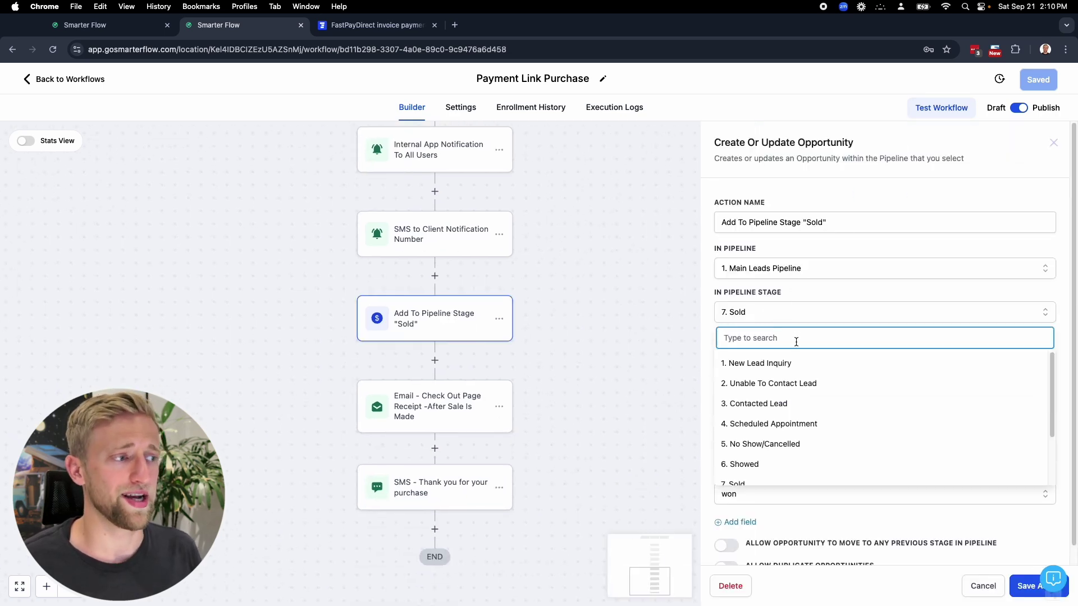
scroll(836, 428, "down", 1)
scroll(836, 429, "down", 1)
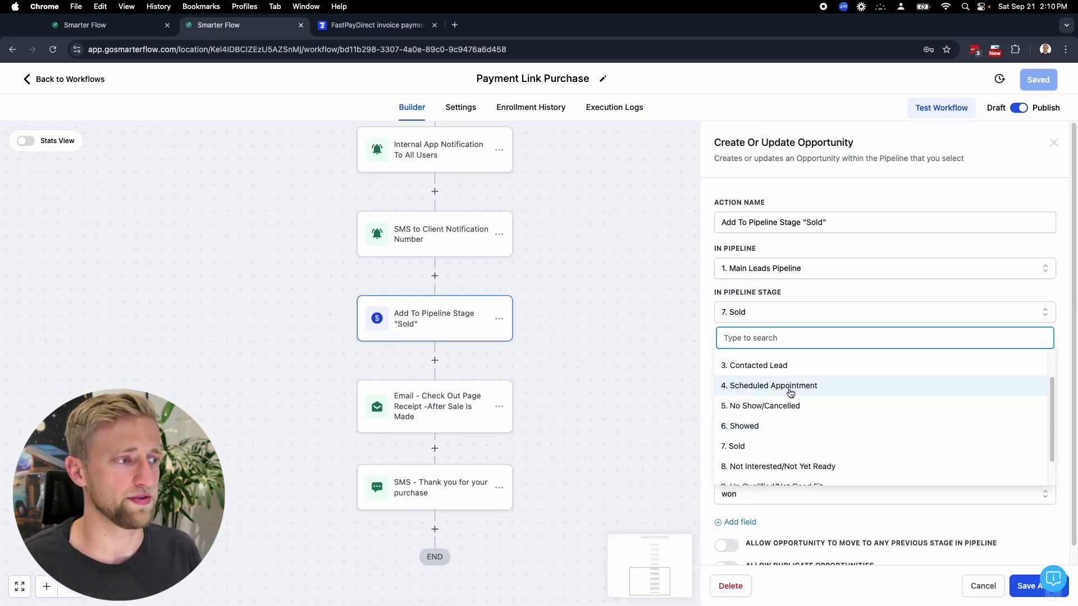
scroll(808, 393, "up", 2)
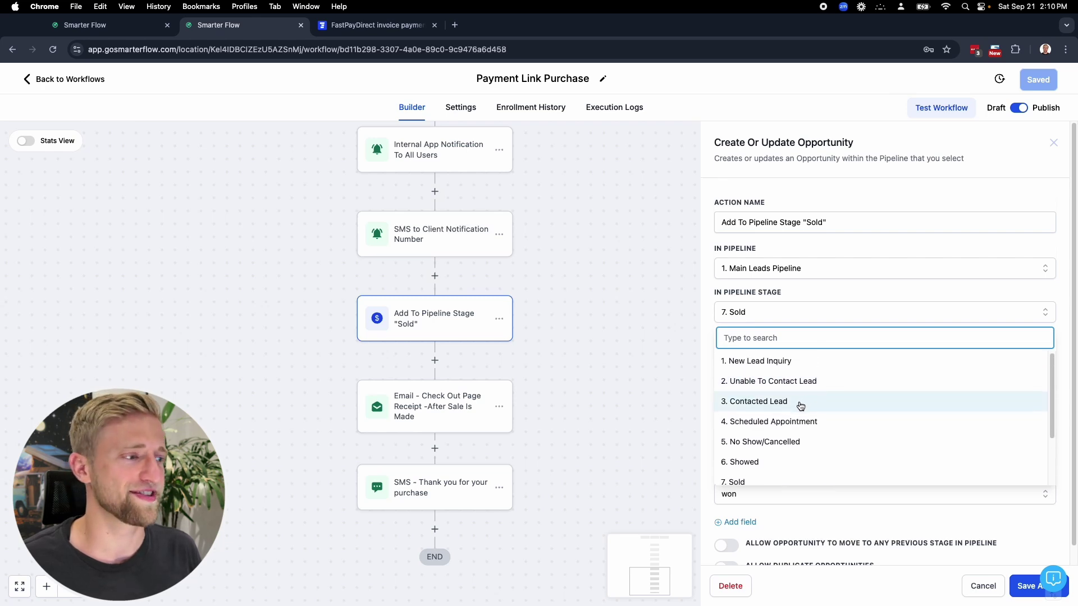
scroll(792, 400, "down", 3)
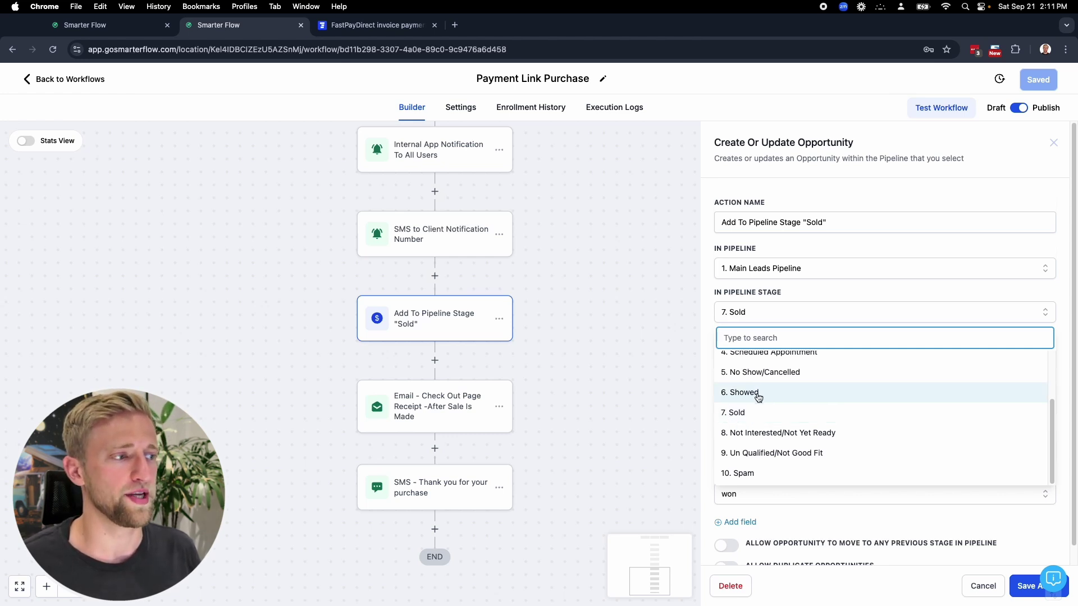
left_click(809, 297)
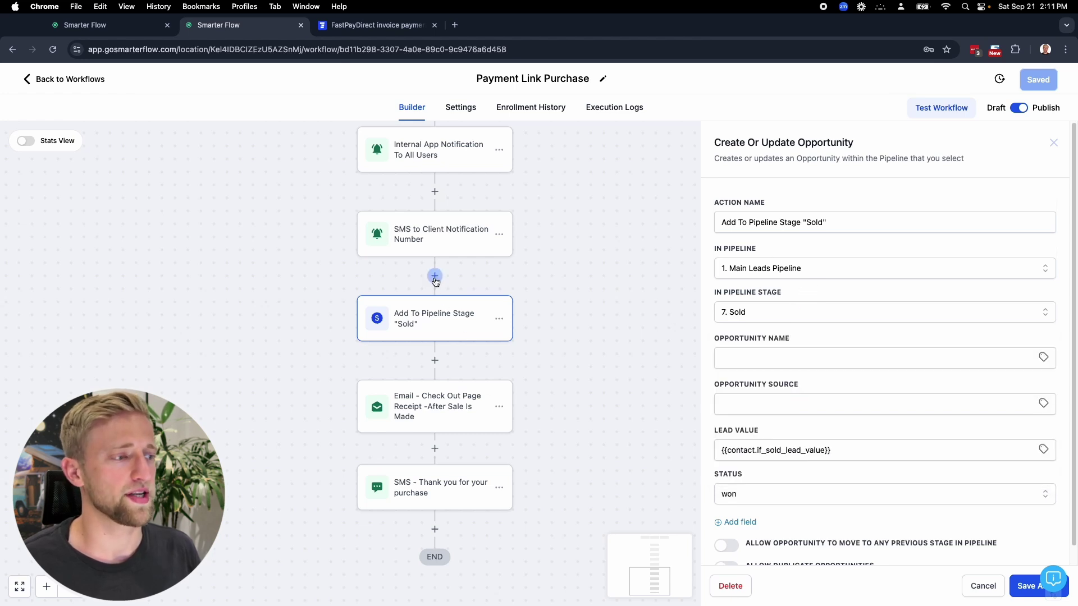
scroll(785, 342, "down", 1)
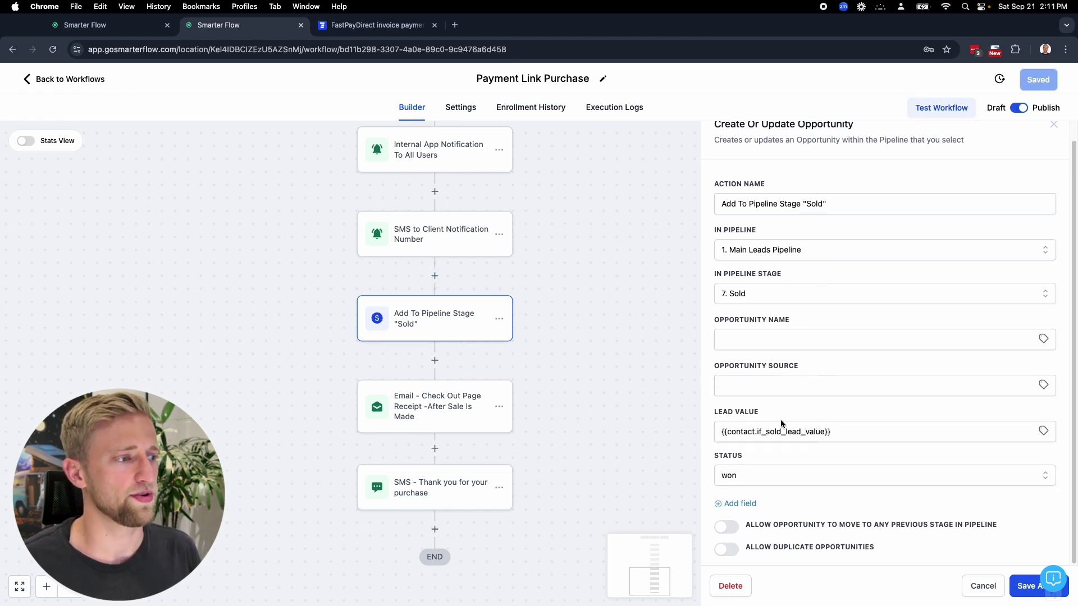
left_click(838, 431)
key("cmd+a")
left_click(861, 411)
left_click(999, 435)
left_click(1043, 430)
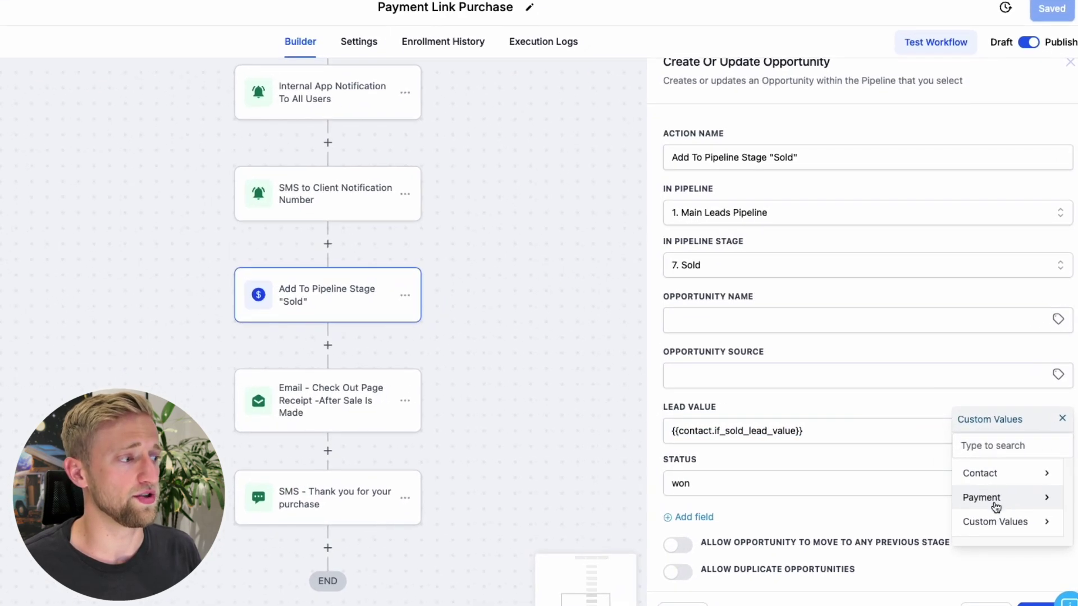
left_click(985, 488)
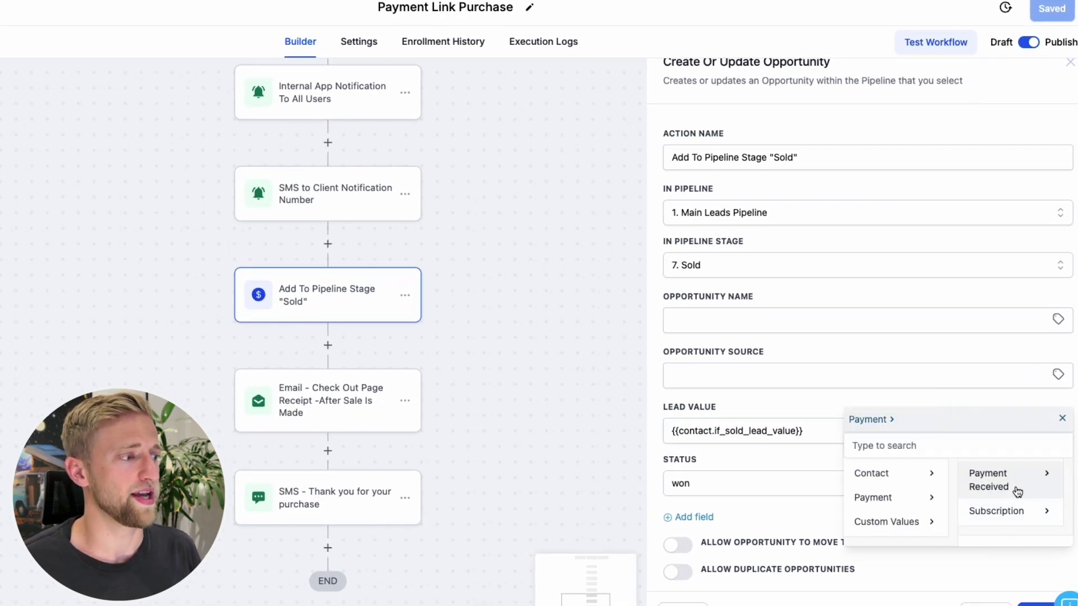
left_click(1011, 484)
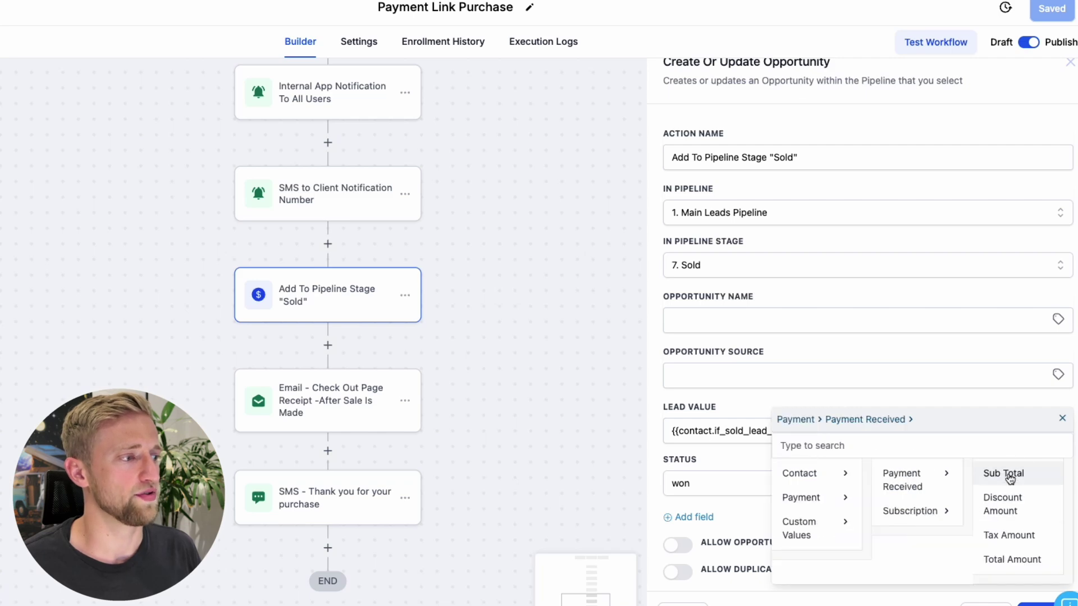
left_click(1004, 475)
left_click(831, 435, "shift")
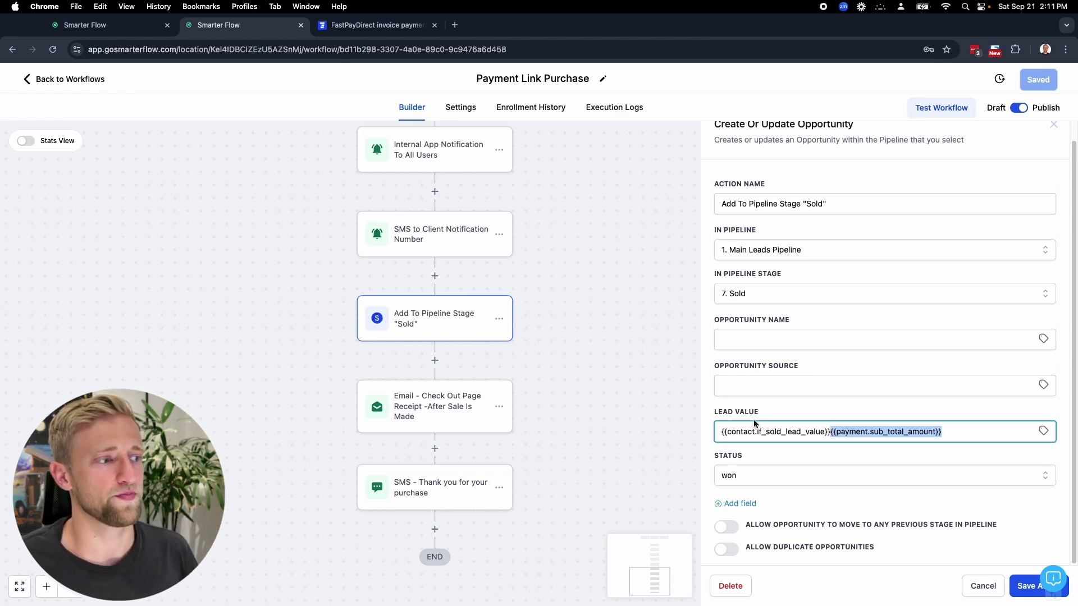
left_click(809, 452)
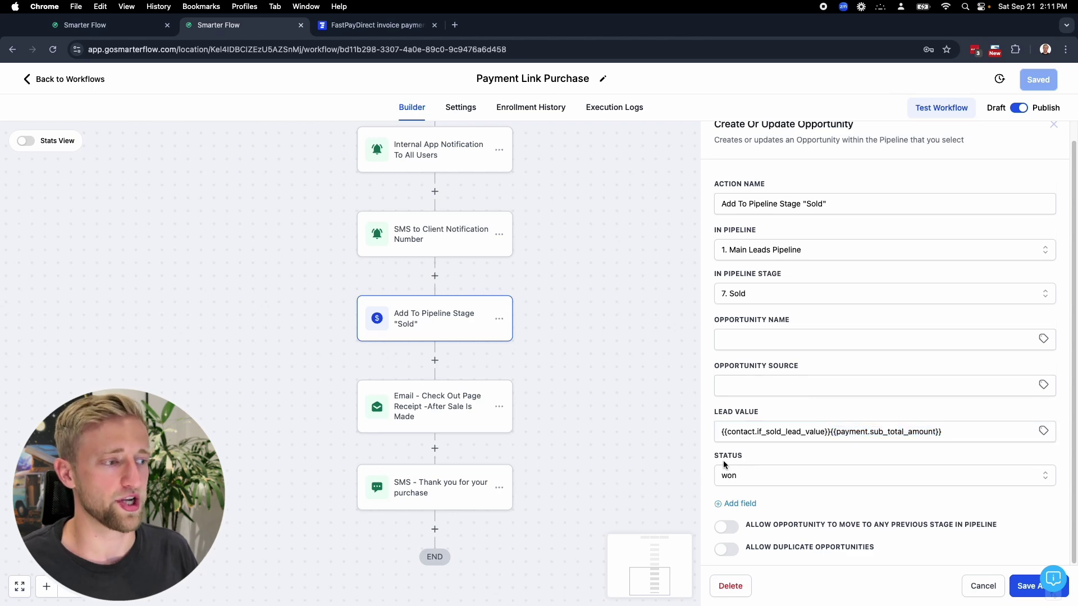
left_click(775, 479)
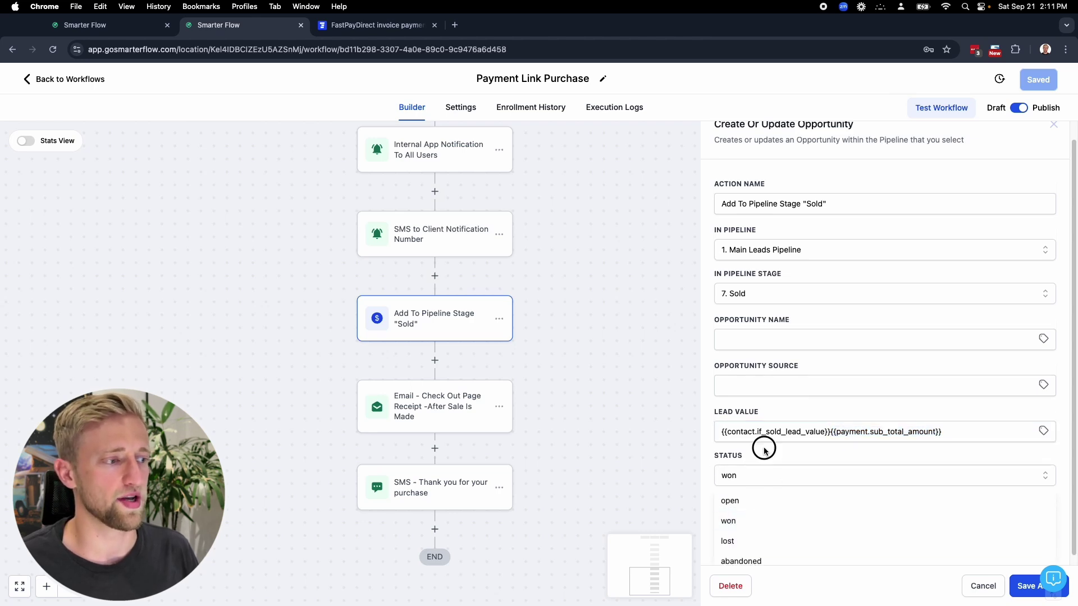
left_click(755, 477)
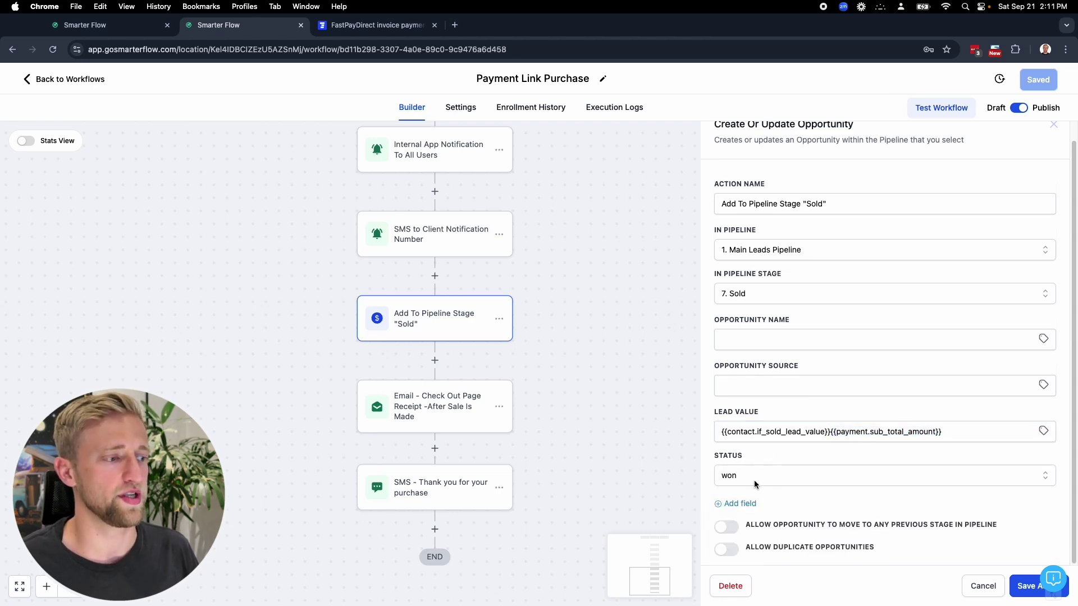
left_click(983, 585)
Step: Add a Create/Update Opportunity action after the Sold pipeline step, pointing out its name and allow-duplicates option
left_click(434, 360)
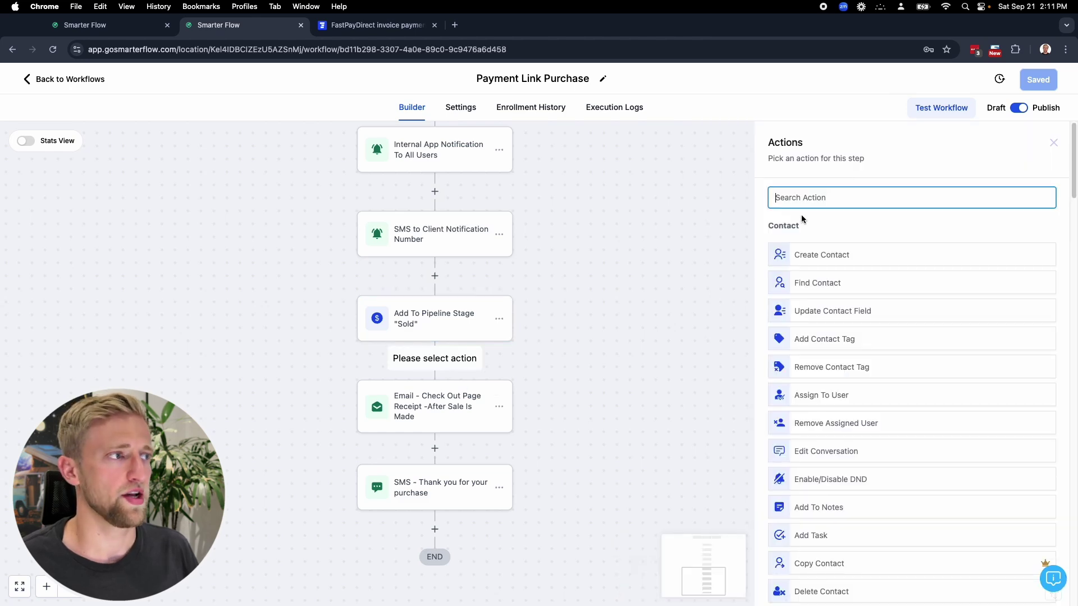
type("opp")
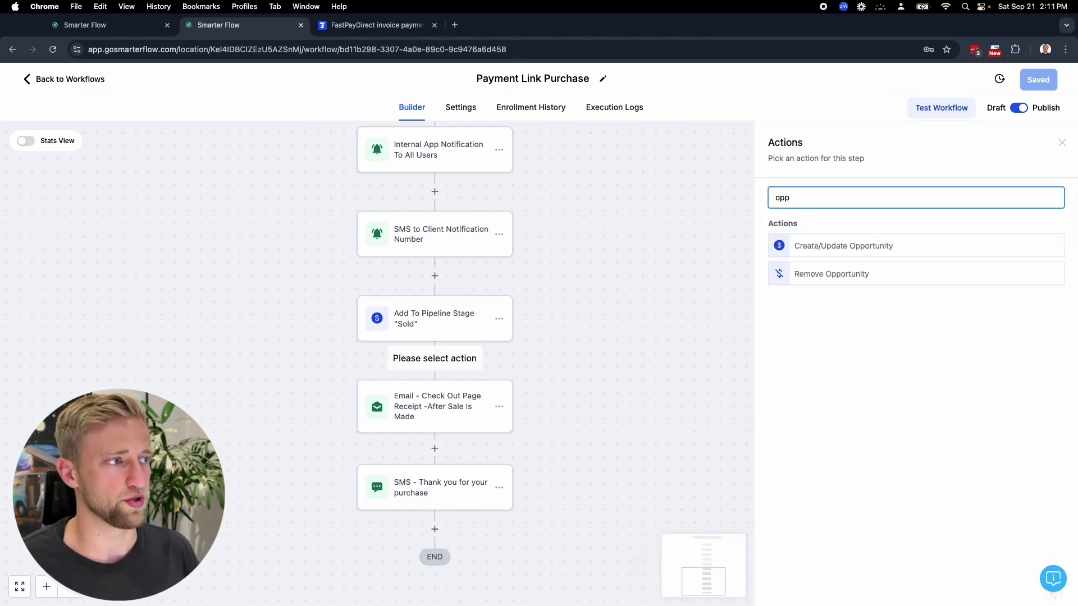
left_click(811, 249)
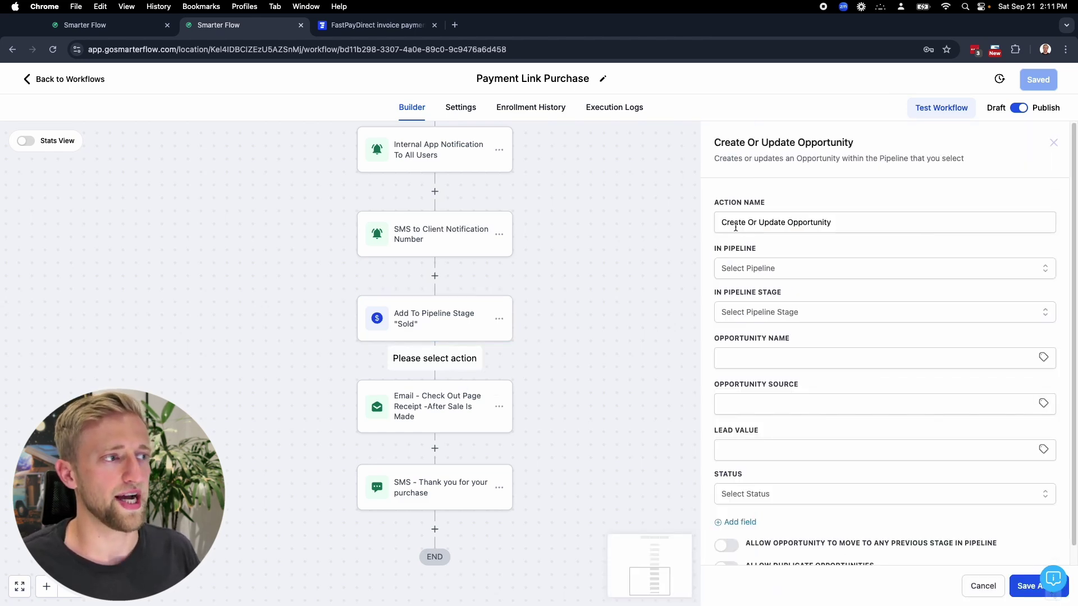
left_click_drag(724, 222, 746, 223)
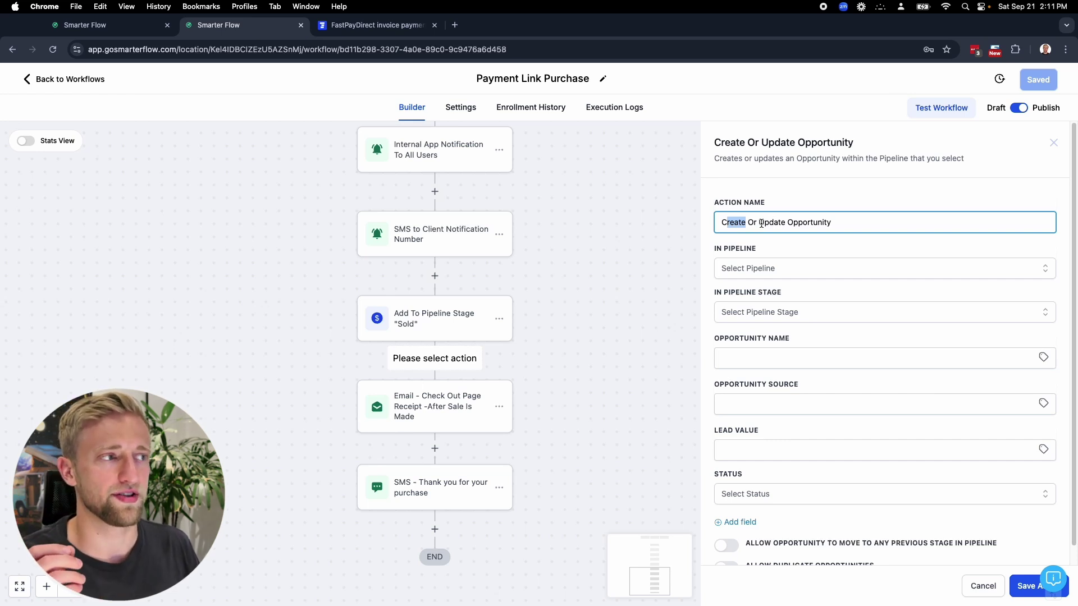
left_click_drag(759, 224, 785, 224)
scroll(797, 397, "down", 1)
left_click_drag(784, 549, 892, 549)
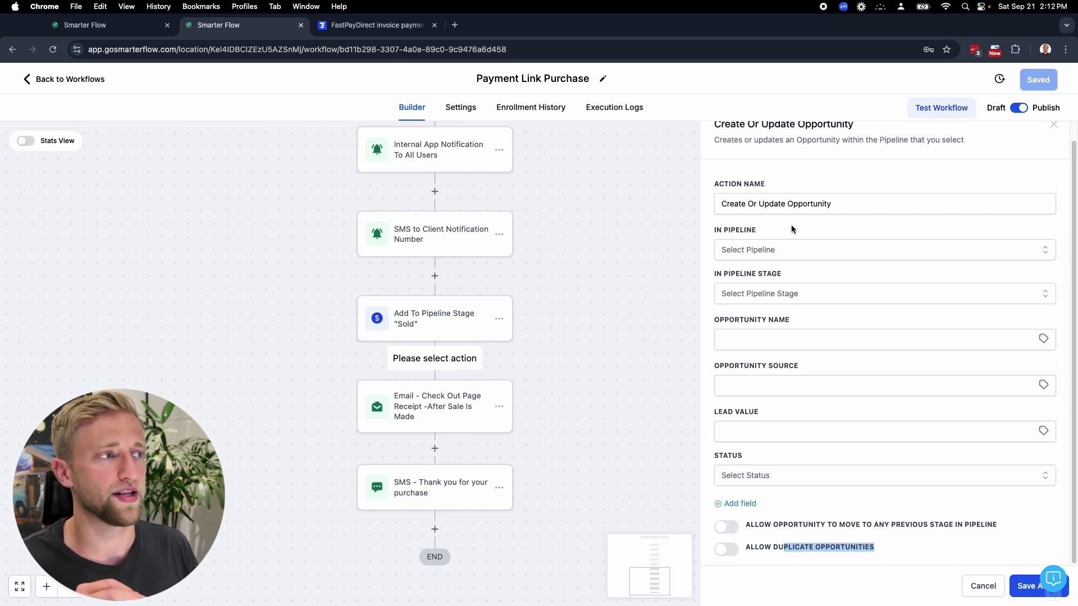
left_click_drag(759, 205, 826, 206)
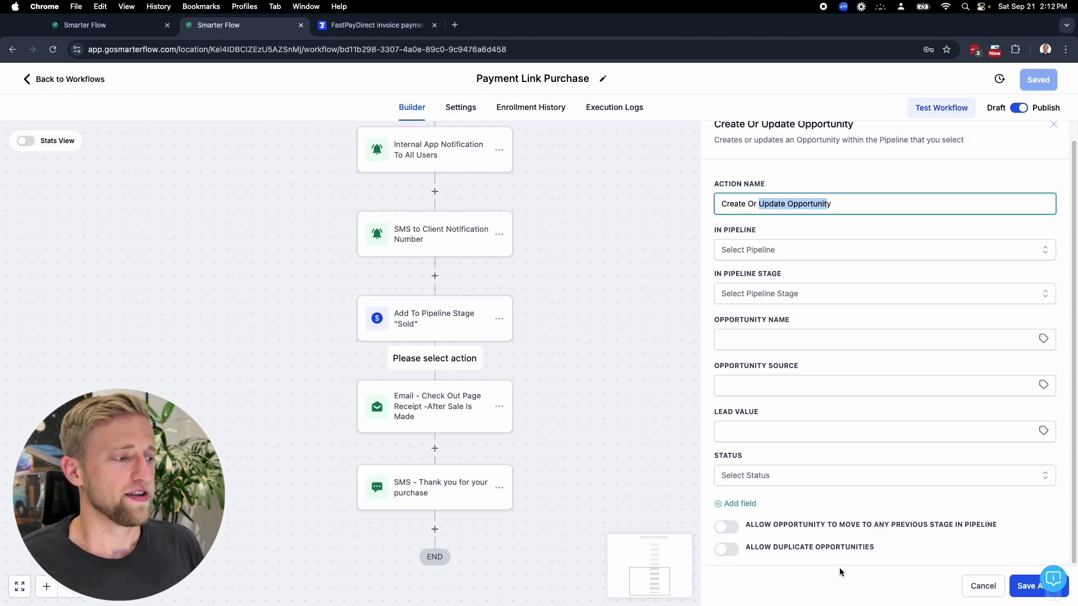
Step: Close the opportunity settings and preview the receipt email's template in the email editor
left_click(982, 585)
scroll(561, 447, "down", 3)
left_click(441, 357)
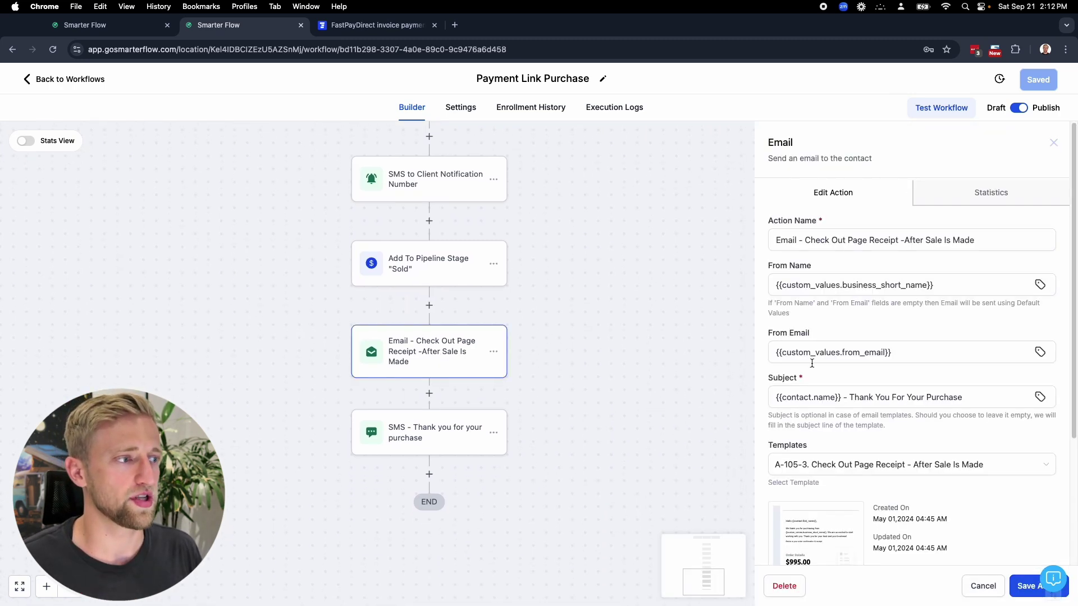
scroll(841, 376, "down", 3)
mouse_move(845, 400)
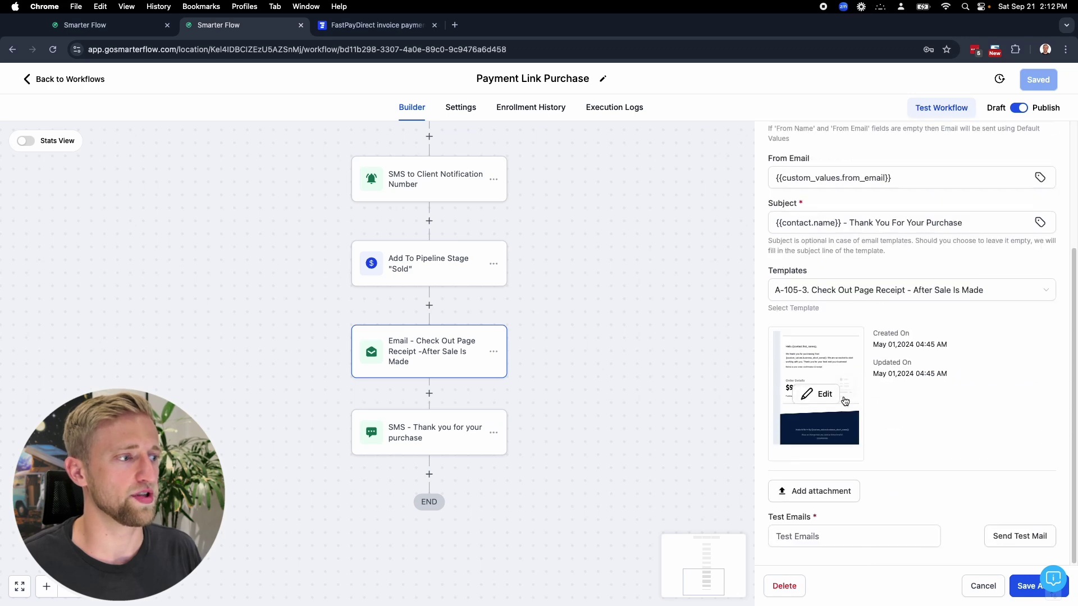
left_click(815, 394)
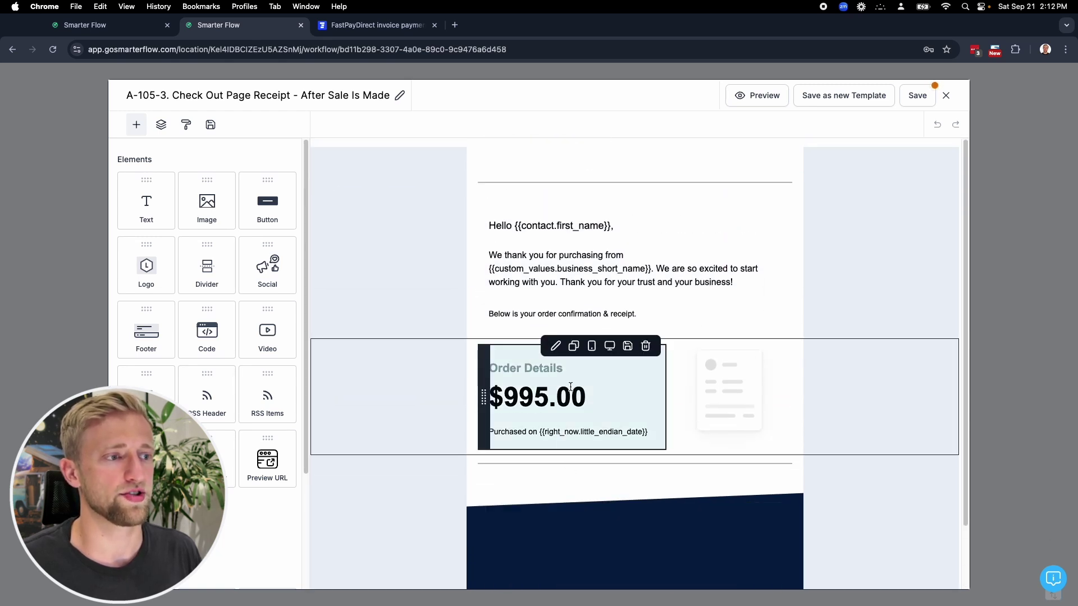
left_click(946, 95)
Step: Review the thank-you SMS message text and close it without changes
scroll(817, 329, "up", 2)
scroll(950, 185, "up", 3)
scroll(779, 300, "down", 5)
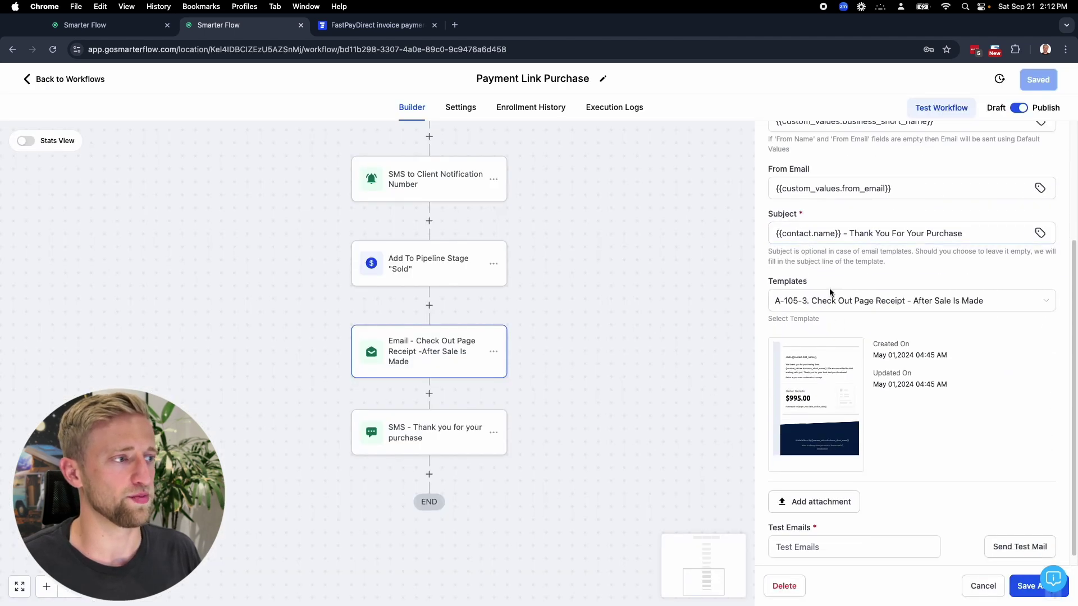
mouse_move(833, 461)
scroll(842, 458, "down", 1)
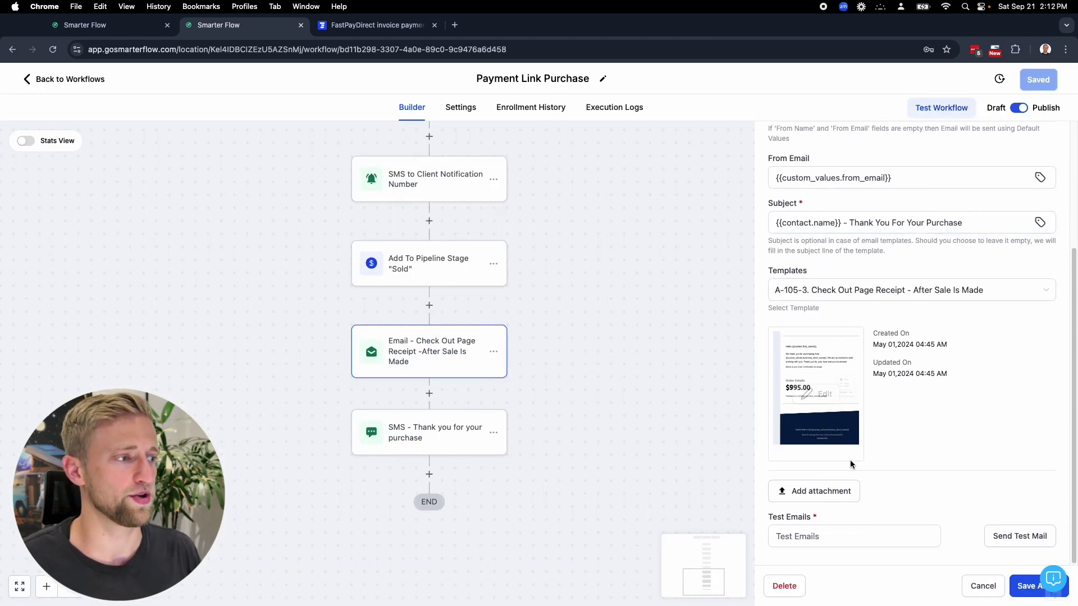
left_click(451, 436)
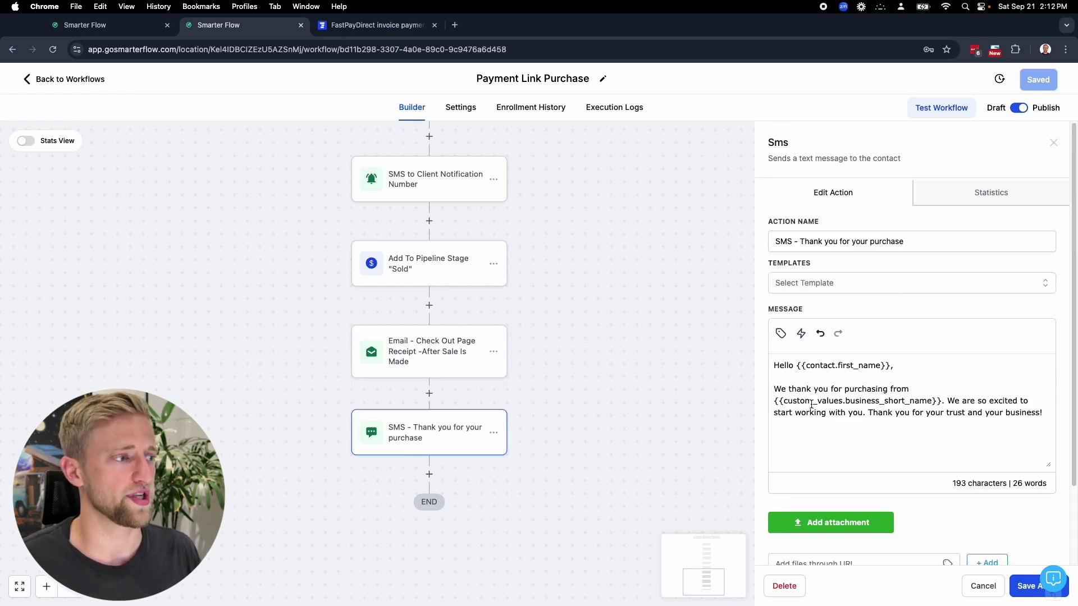
left_click(913, 401)
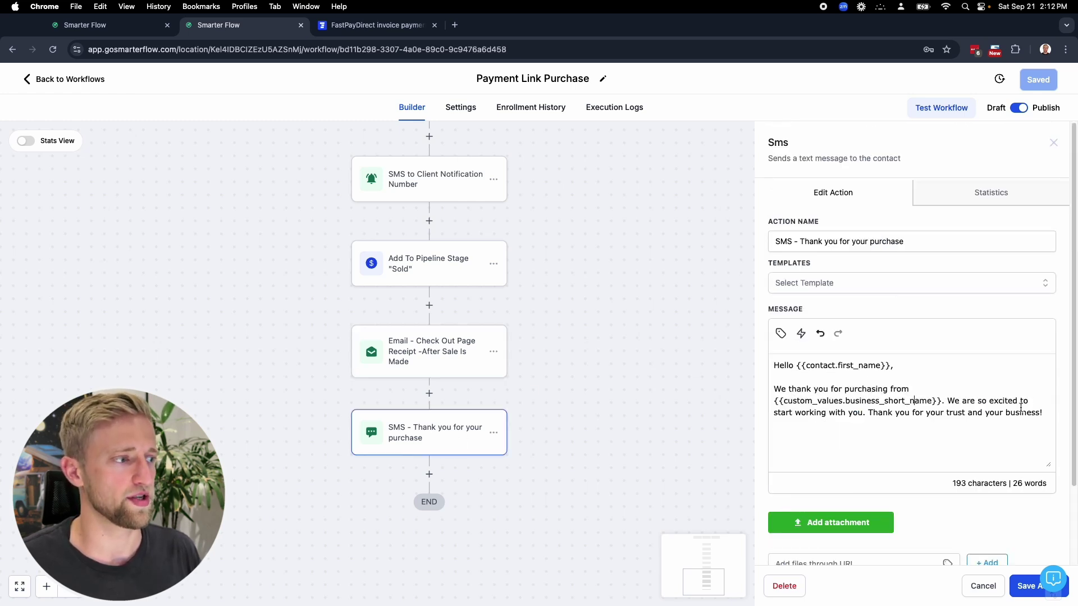
left_click(983, 586)
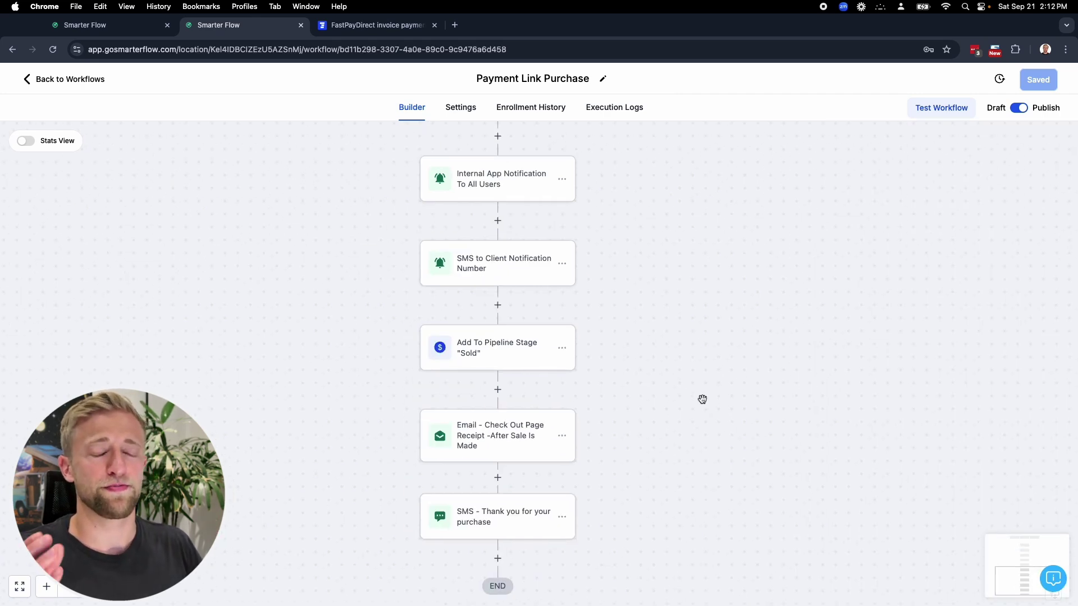
Step: Open the workflow Settings page and point out that Allow re-entry is on
left_click(474, 110)
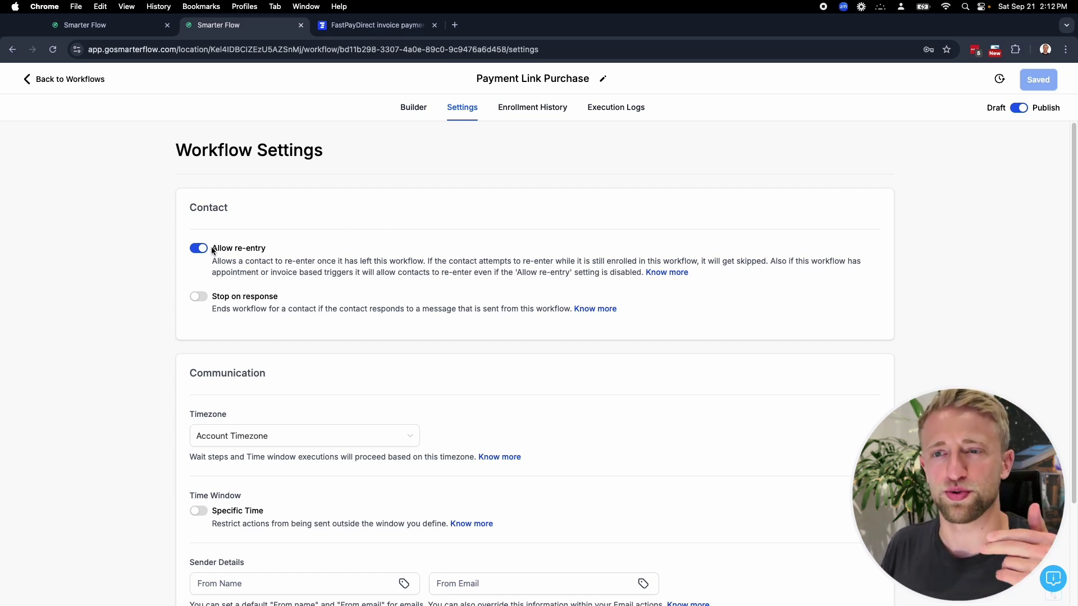
left_click_drag(213, 247, 271, 244)
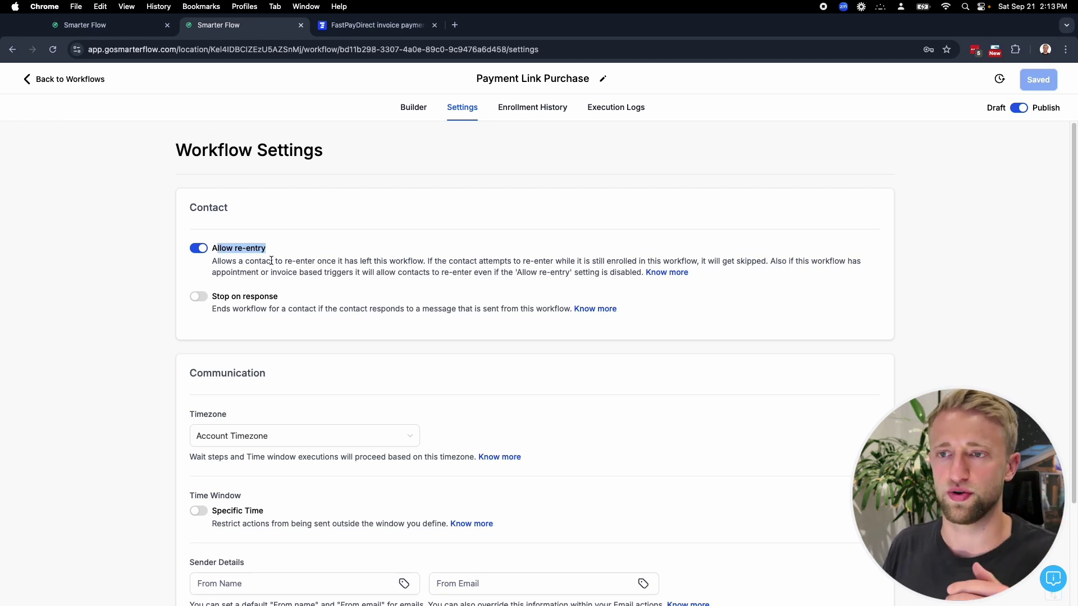
left_click(287, 251)
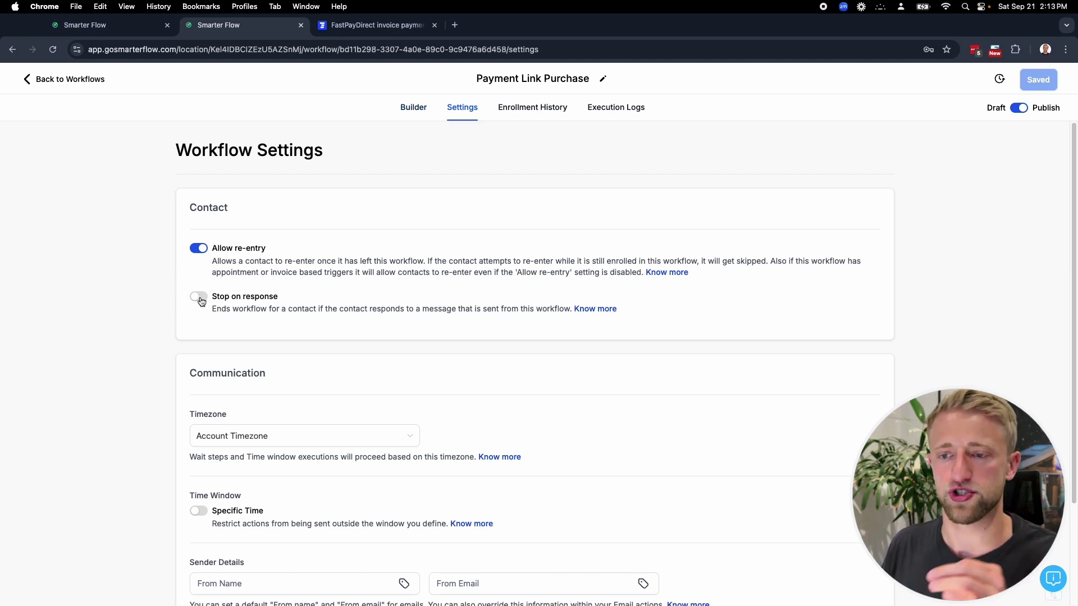
Step: Toggle Specific Time on and back off, leaving no time window set
scroll(300, 321, "down", 2)
scroll(298, 320, "down", 2)
scroll(298, 322, "up", 4)
scroll(337, 337, "down", 2)
scroll(365, 370, "down", 2)
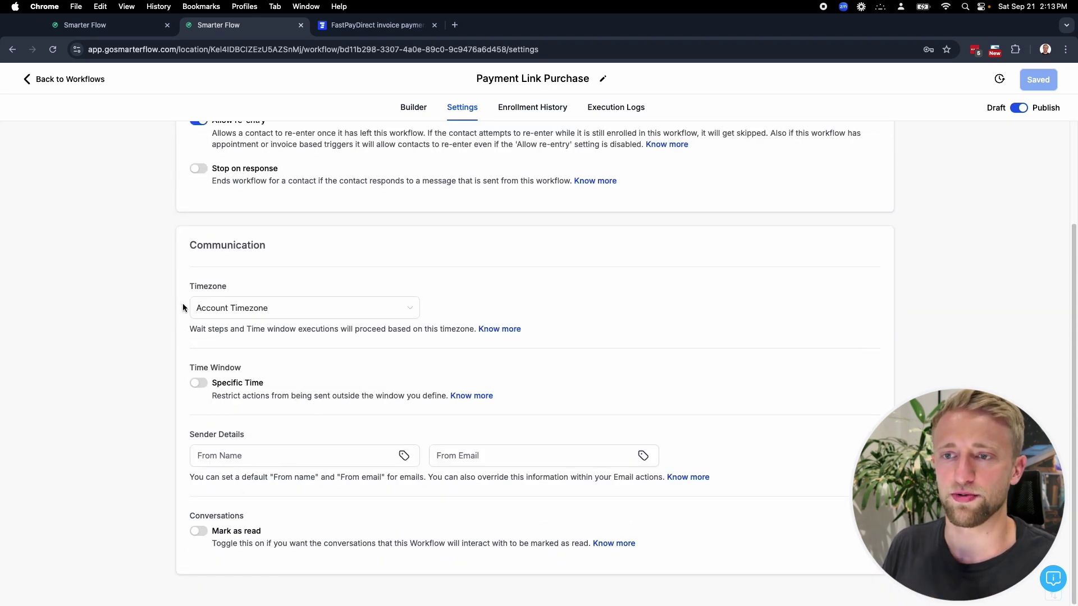
left_click(199, 384)
left_click(200, 388)
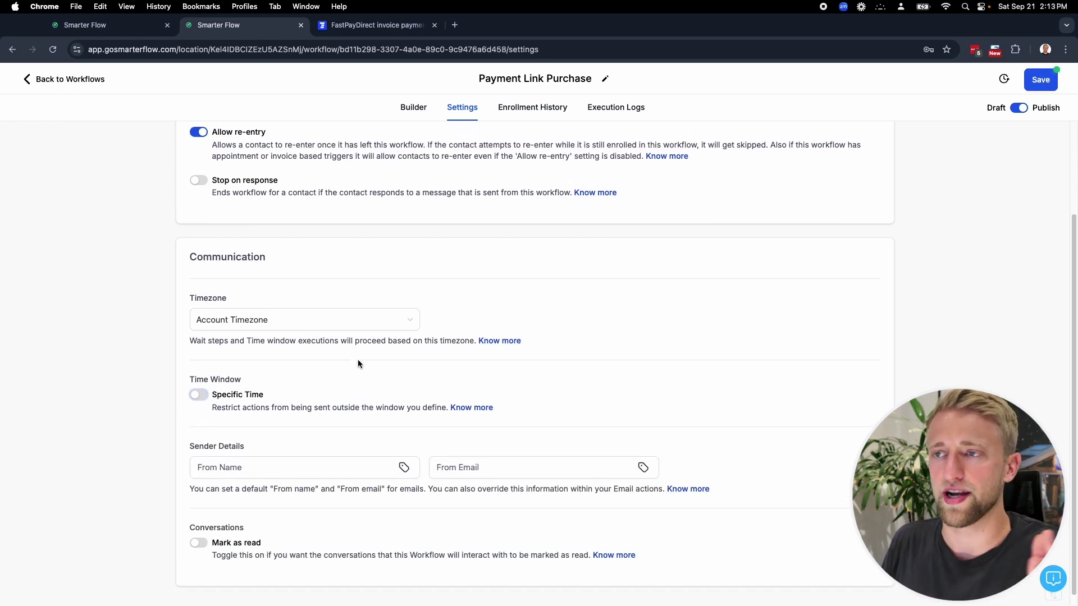
scroll(357, 361, "up", 3)
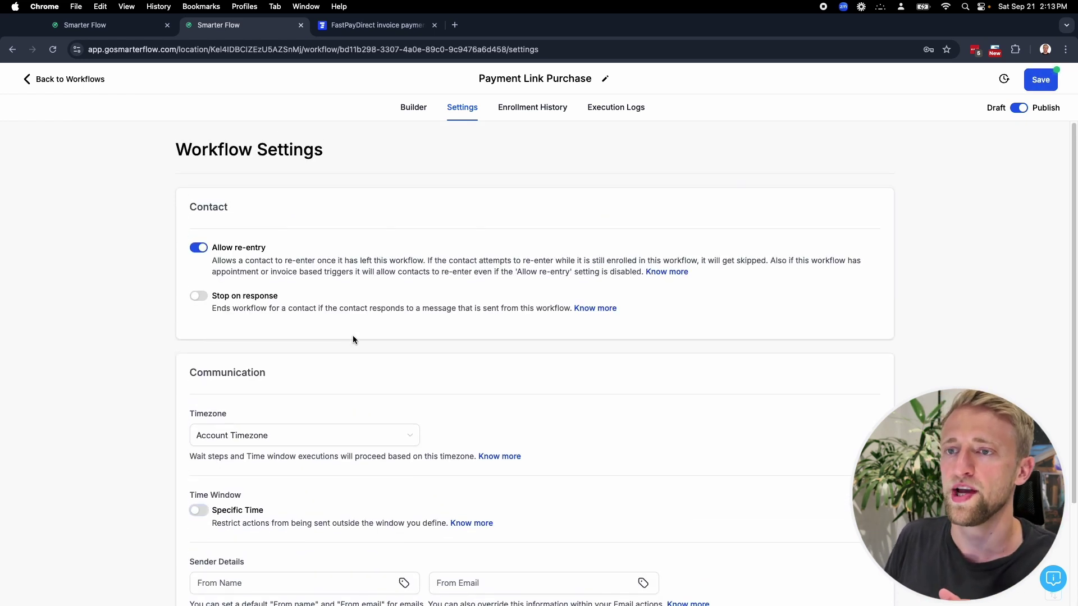
scroll(362, 332, "down", 3)
scroll(330, 373, "up", 3)
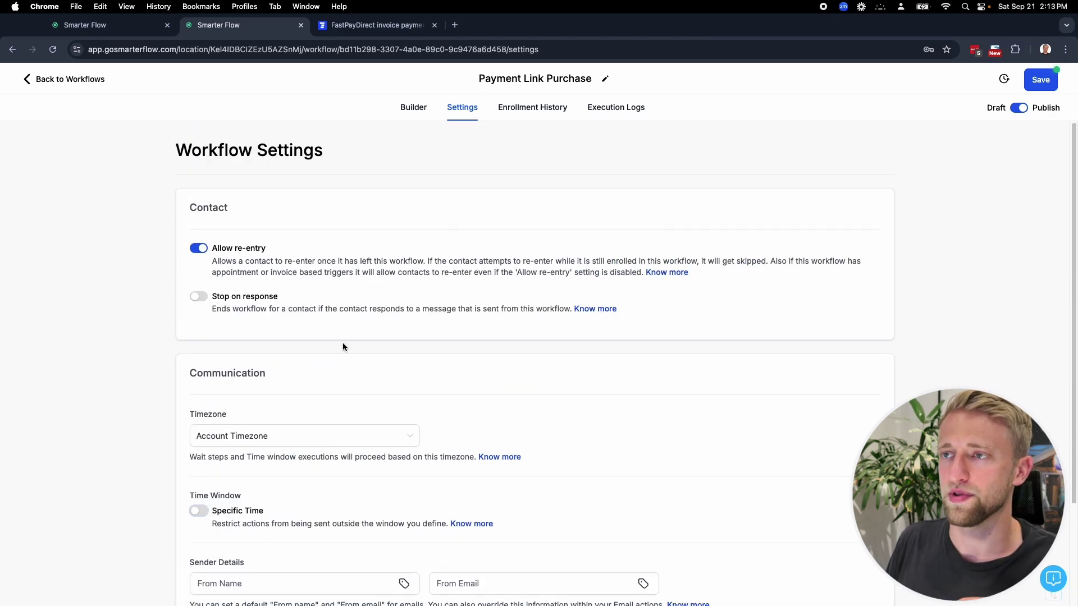
Step: Return to the builder, view the Payments invoices page in the other tab, then switch back
left_click(421, 115)
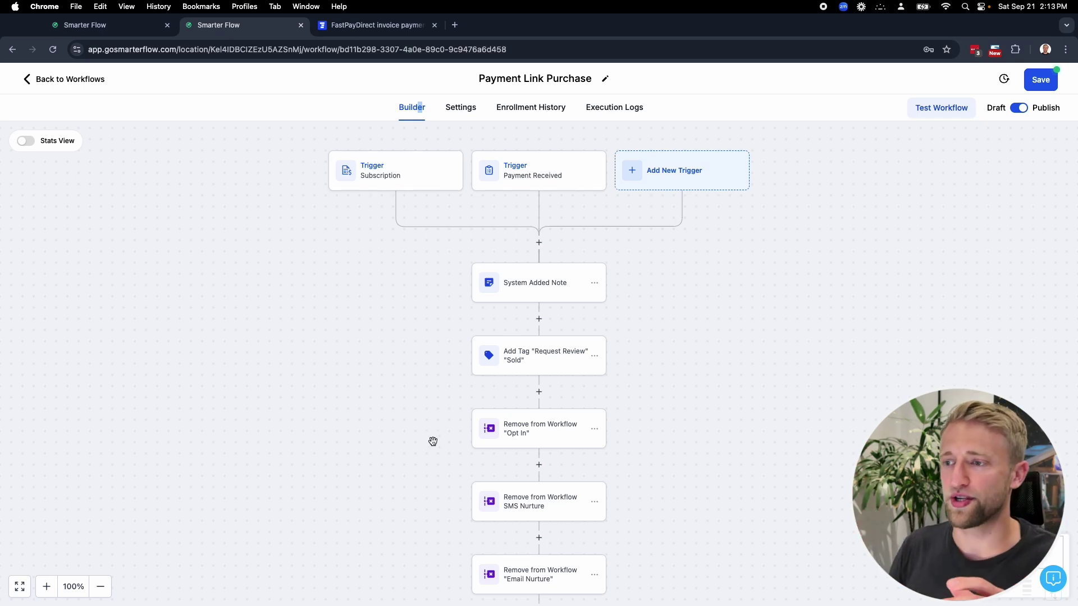
scroll(431, 448, "down", 10)
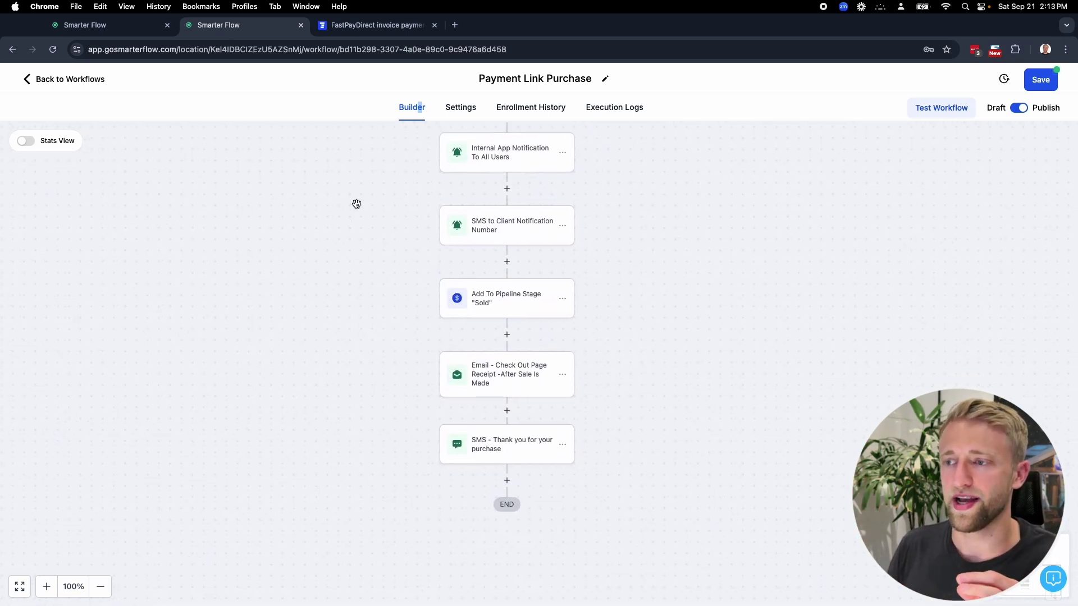
scroll(356, 203, "up", 12)
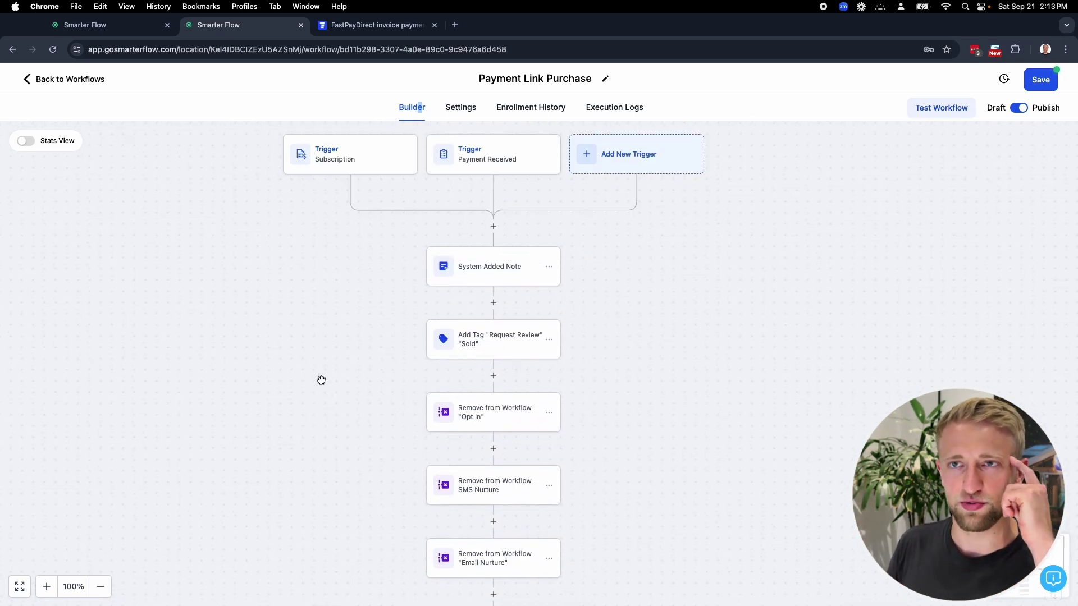
left_click(114, 33)
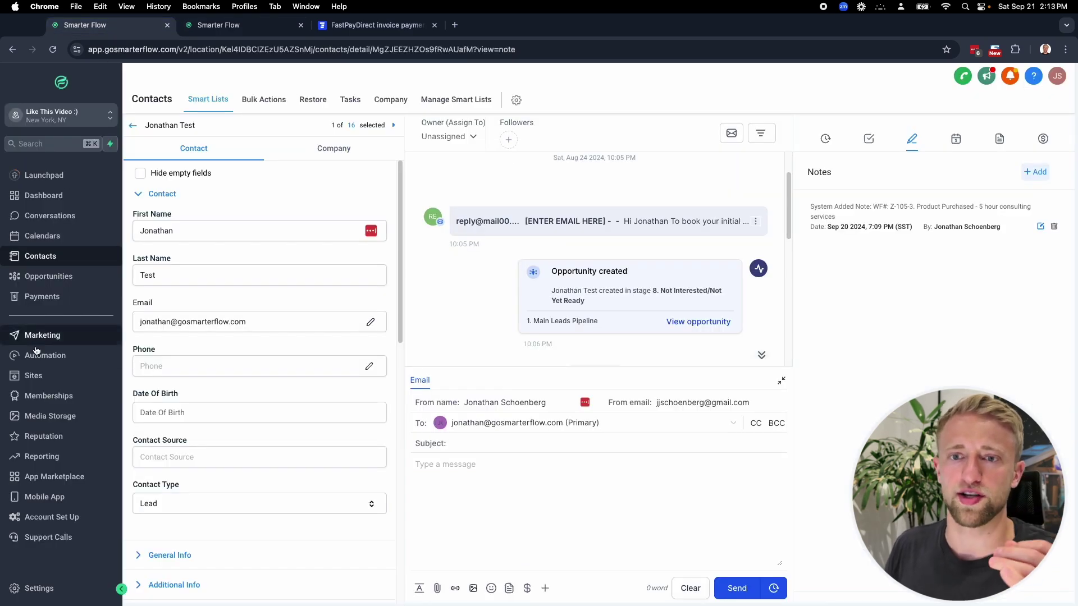
left_click(42, 298)
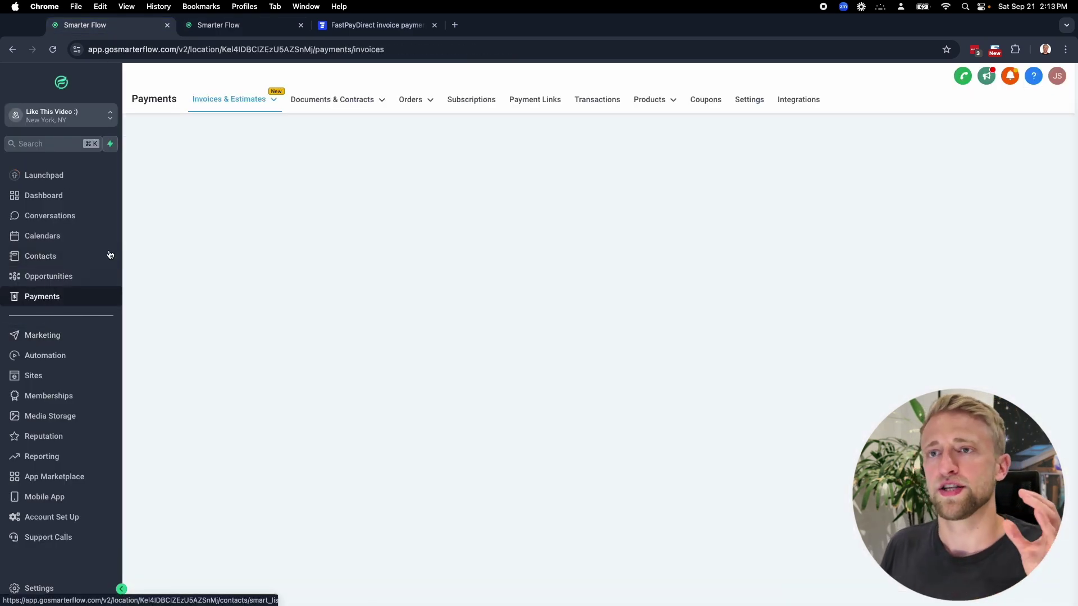
mouse_move(243, 101)
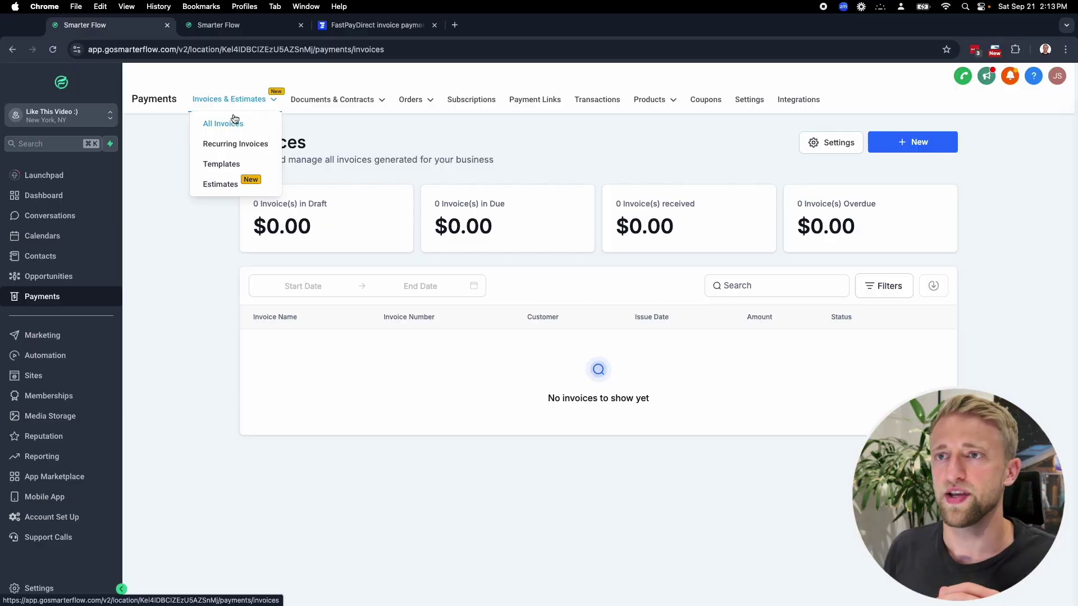
left_click(245, 27)
Step: Leave for the workflow list discarding unsaved changes, then reopen Payment Link Purchase from Payment Links
left_click(81, 82)
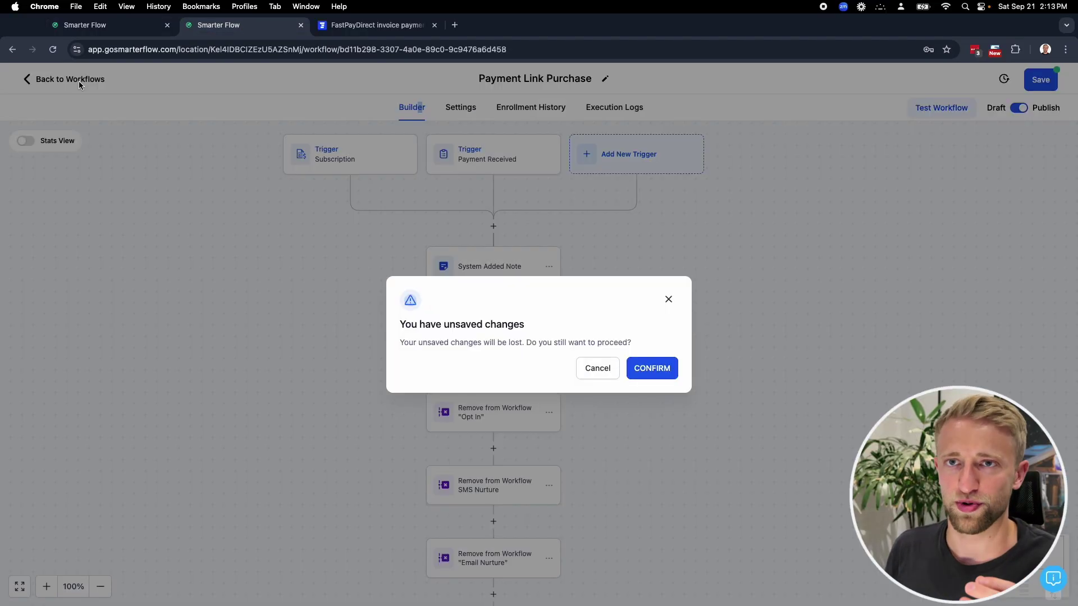
left_click(660, 374)
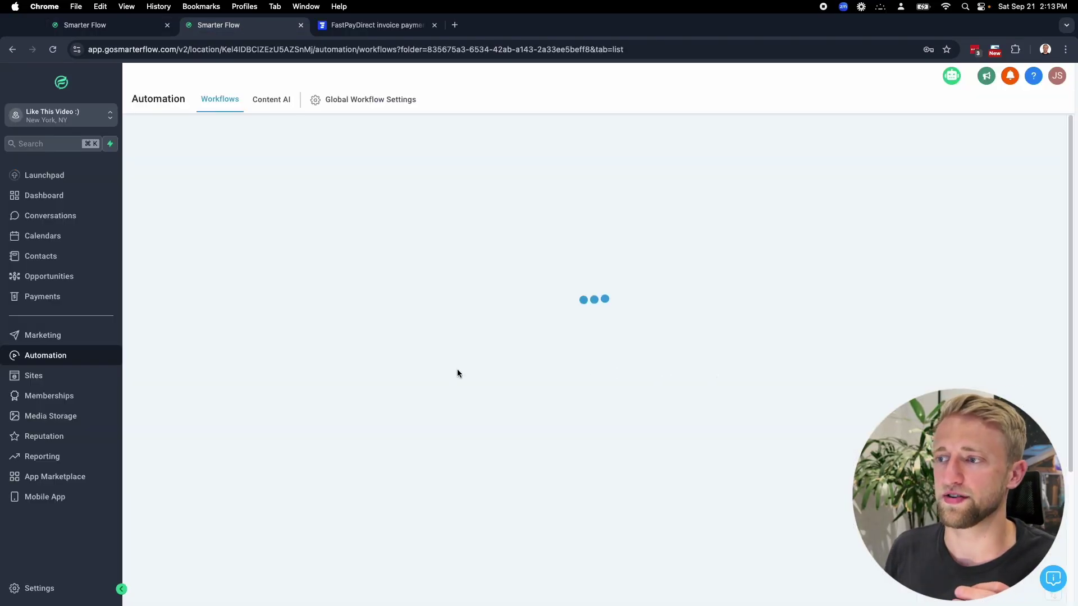
left_click(925, 317)
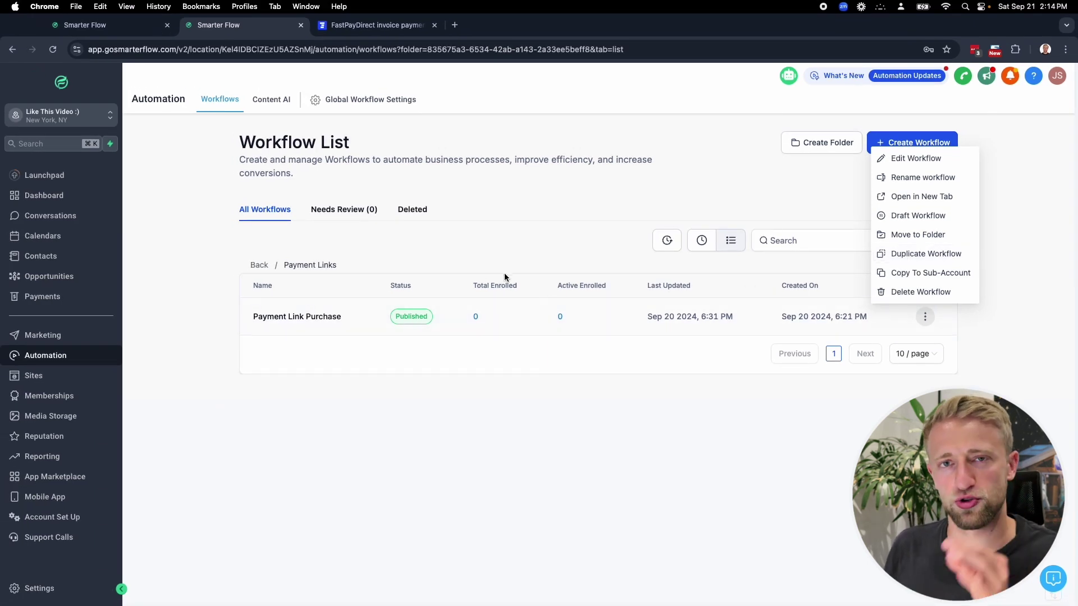
left_click(291, 315)
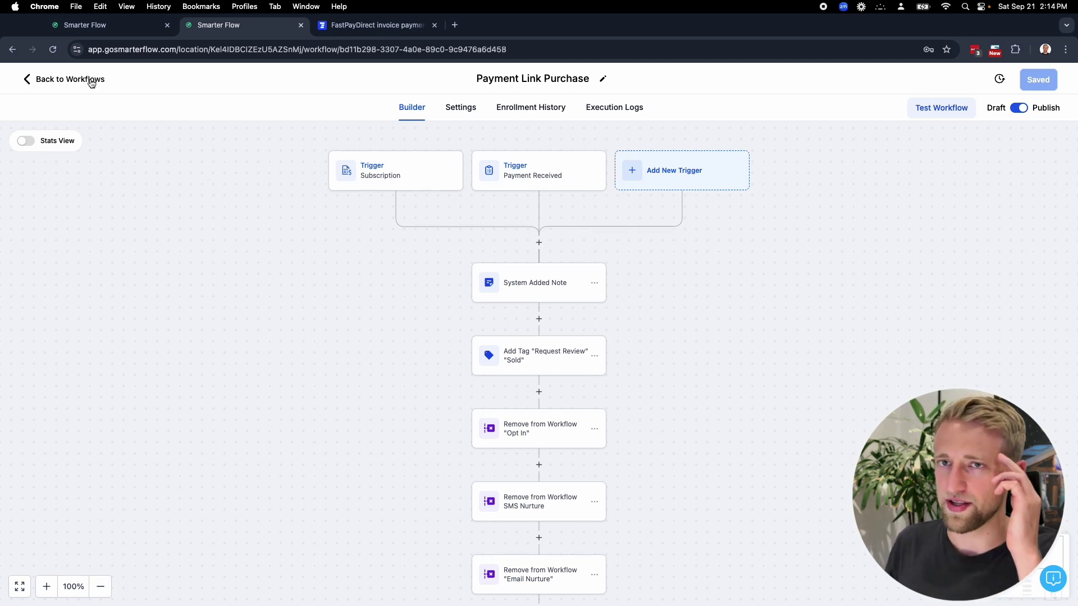
Step: Exit to the workflow list and switch to the tab showing Payments > Invoices
scroll(406, 385, "down", 10)
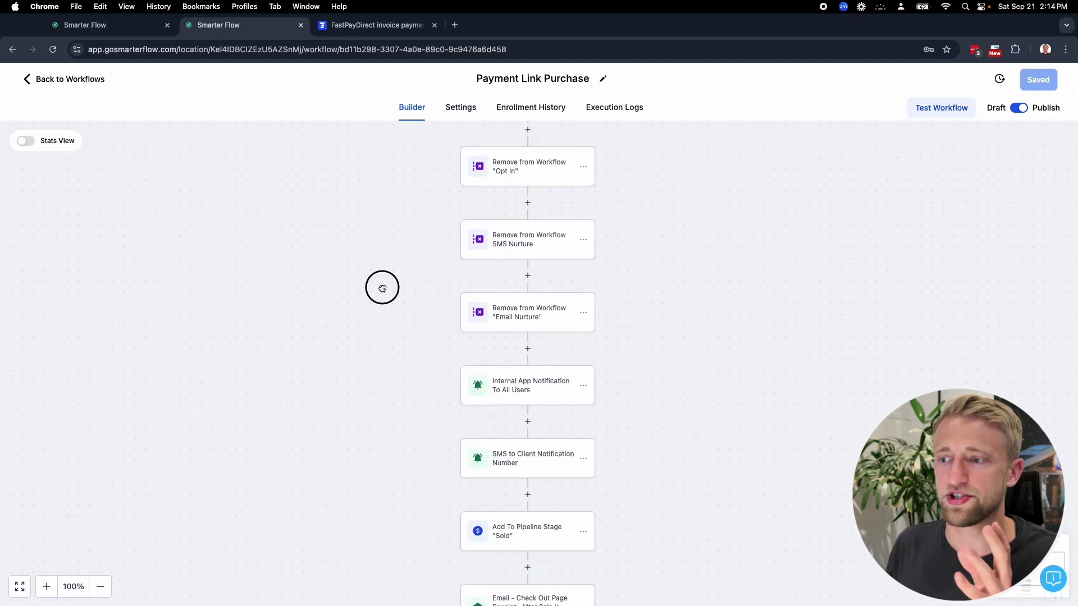
left_click(60, 83)
left_click(113, 25)
mouse_move(228, 101)
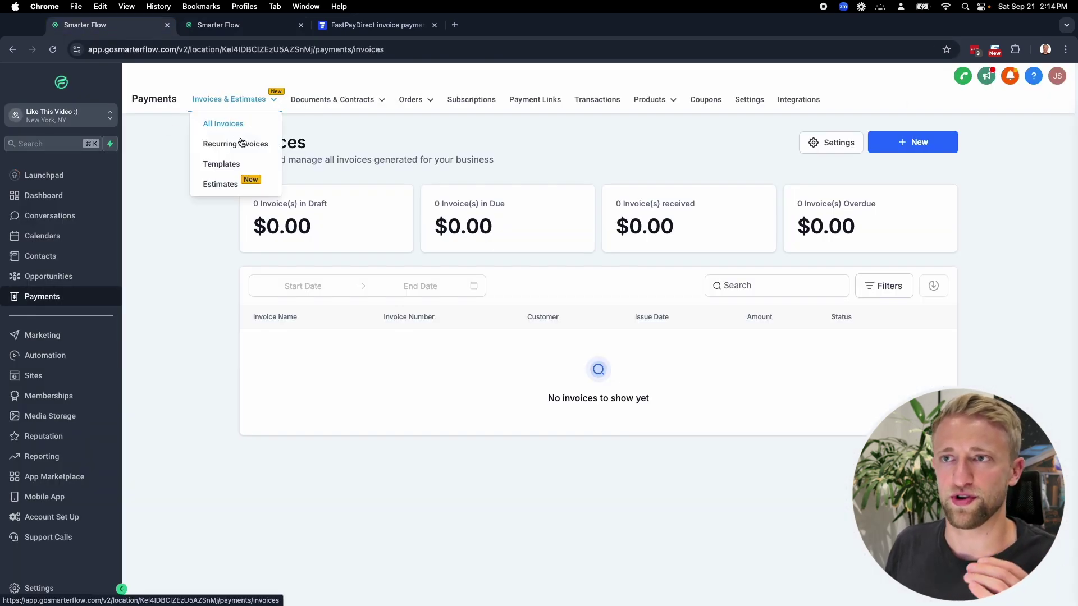